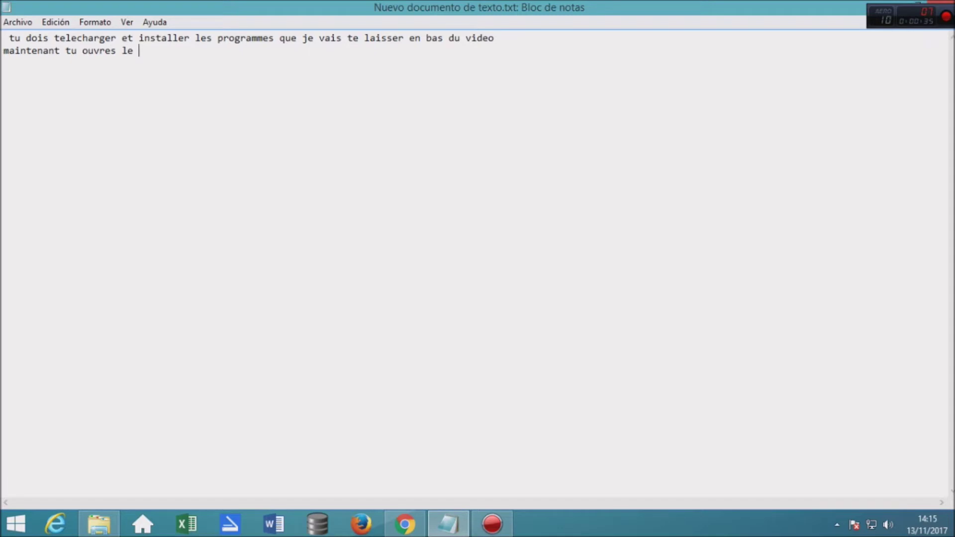
Complete the Notepad line with the program name psvimgtool, and launch psvimgtools-frontend from the desktop.
{"action": "type", "text": "svimgtool"}
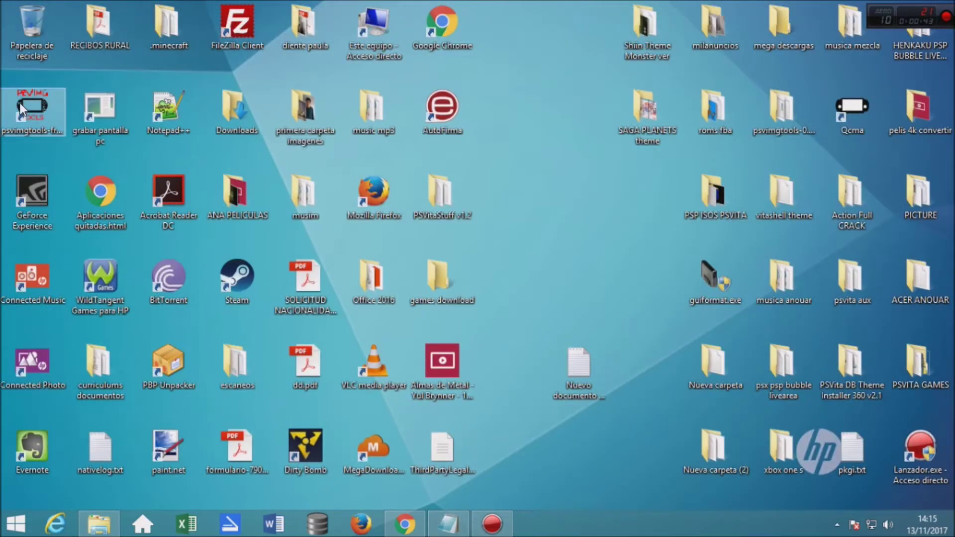
{"action": "double_click", "coordinate": [33, 107]}
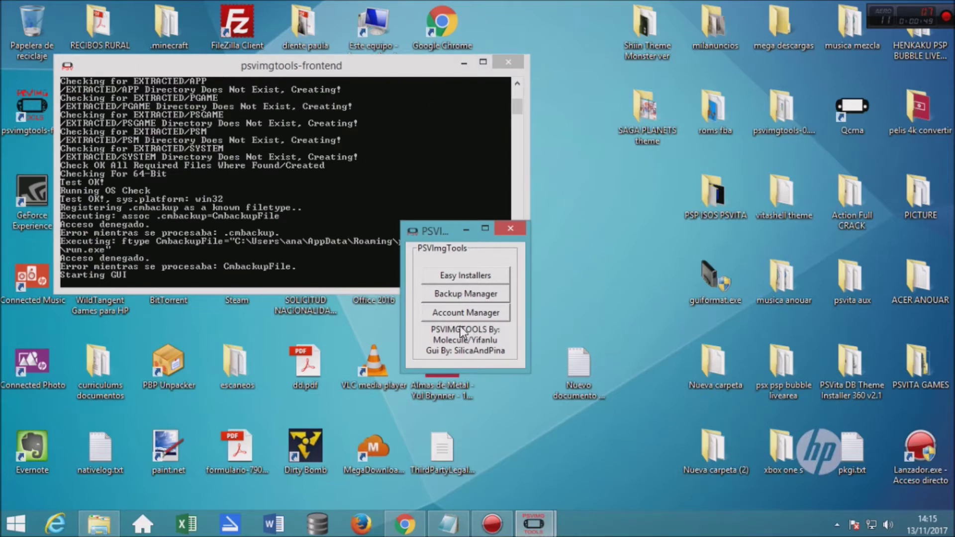
Open the existing account for editing in the Account Manager and fill in its account name.
{"action": "left_click", "coordinate": [467, 315]}
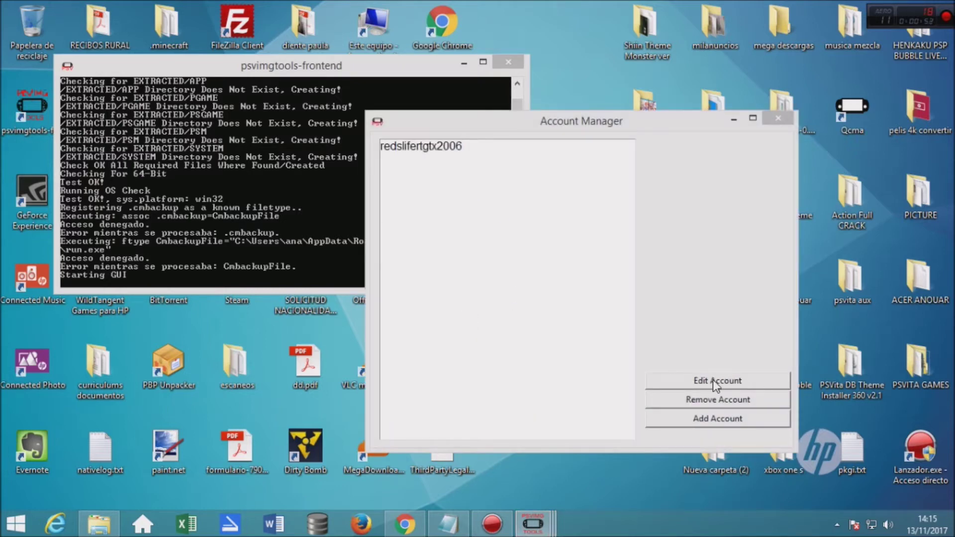
{"action": "left_click", "coordinate": [711, 381]}
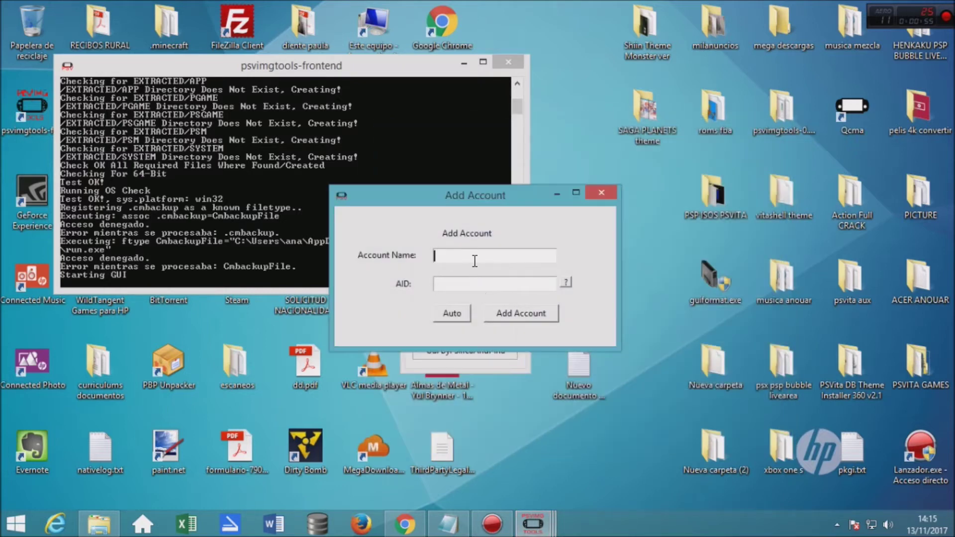
{"action": "left_click_drag", "start_coordinate": [511, 193], "coordinate": [738, 200]}
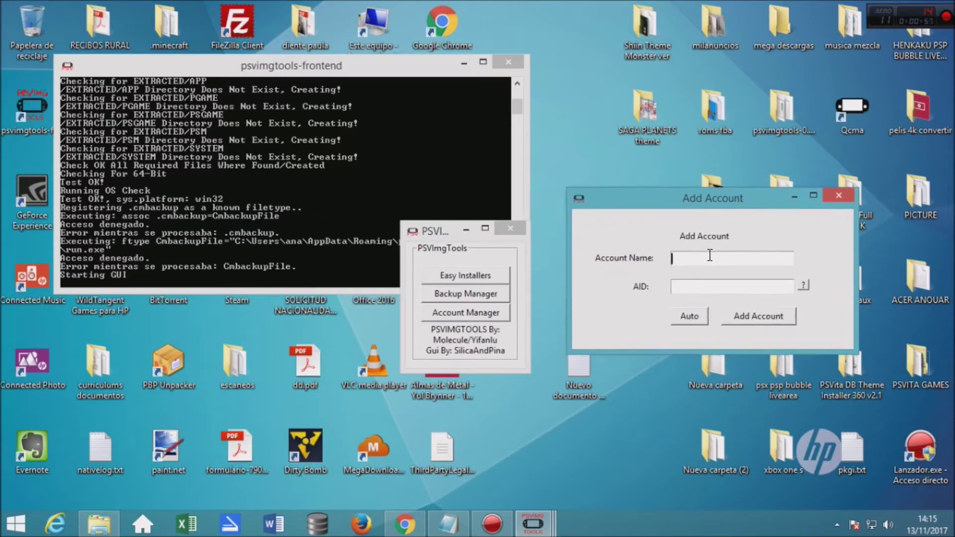
{"action": "type", "text": "redalifer"}
{"action": "left_click", "coordinate": [702, 286]}
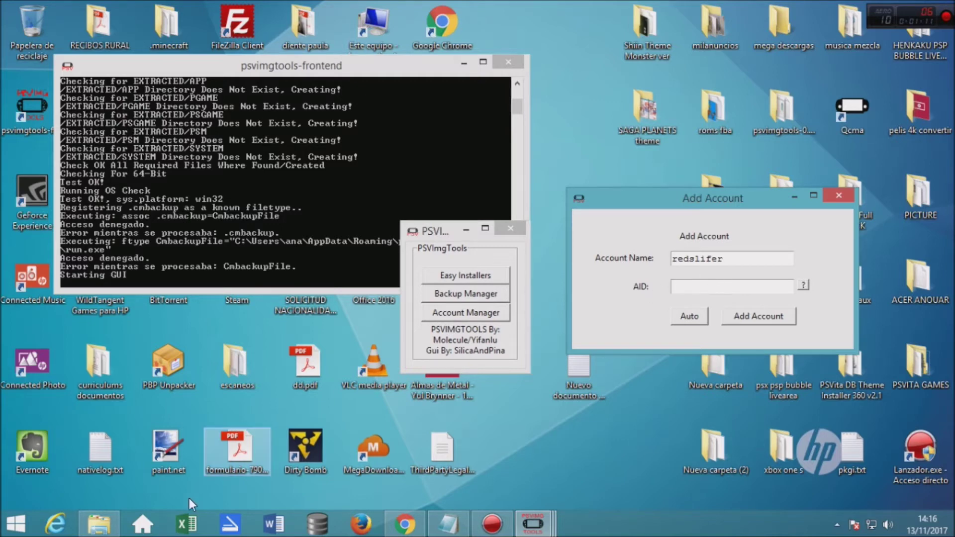
Examine the account ID folder inside the SYSTEM folder of Documents > PS Vita in File Explorer.
{"action": "left_click", "coordinate": [99, 523]}
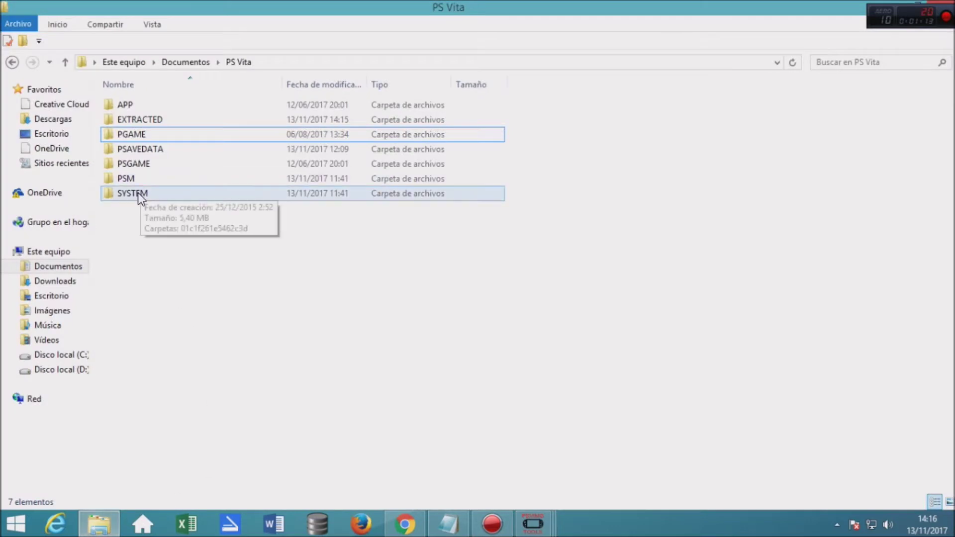
{"action": "left_click", "coordinate": [137, 194]}
{"action": "double_click", "coordinate": [142, 192]}
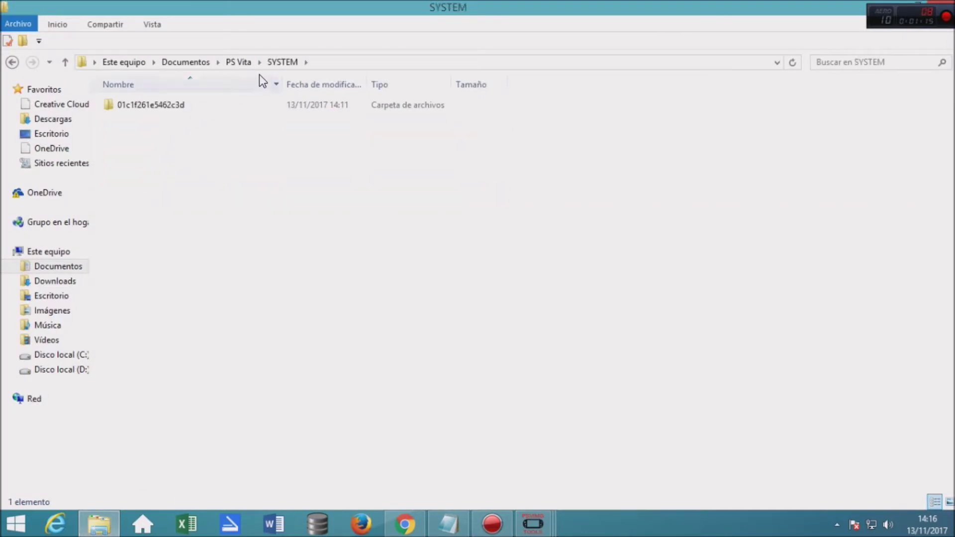
{"action": "left_click", "coordinate": [66, 62]}
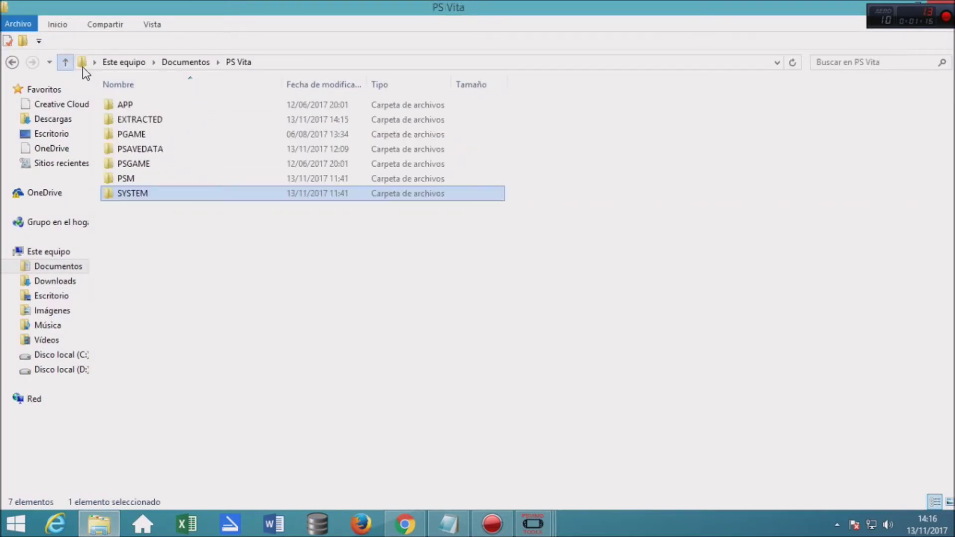
{"action": "left_click", "coordinate": [244, 60]}
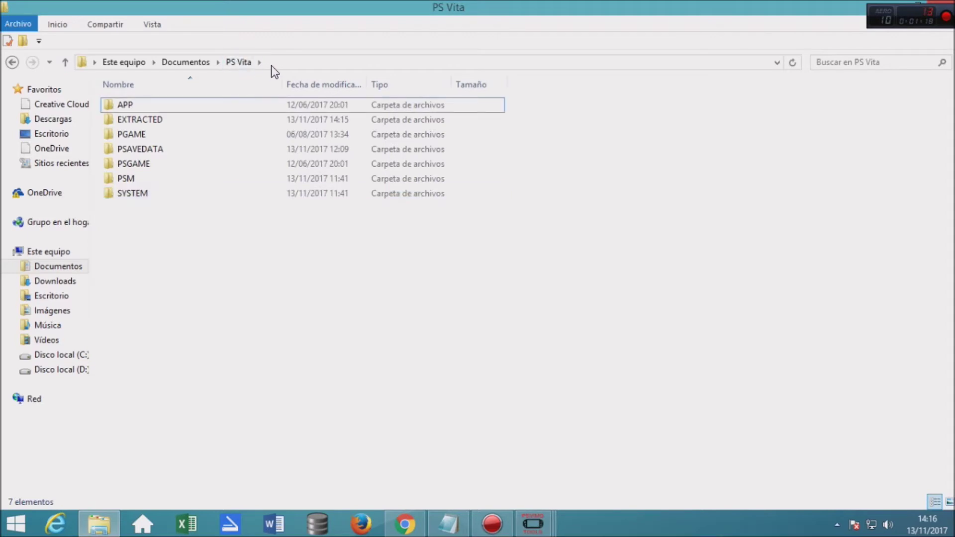
{"action": "double_click", "coordinate": [134, 193]}
{"action": "left_click", "coordinate": [159, 106]}
{"action": "right_click", "coordinate": [160, 106]}
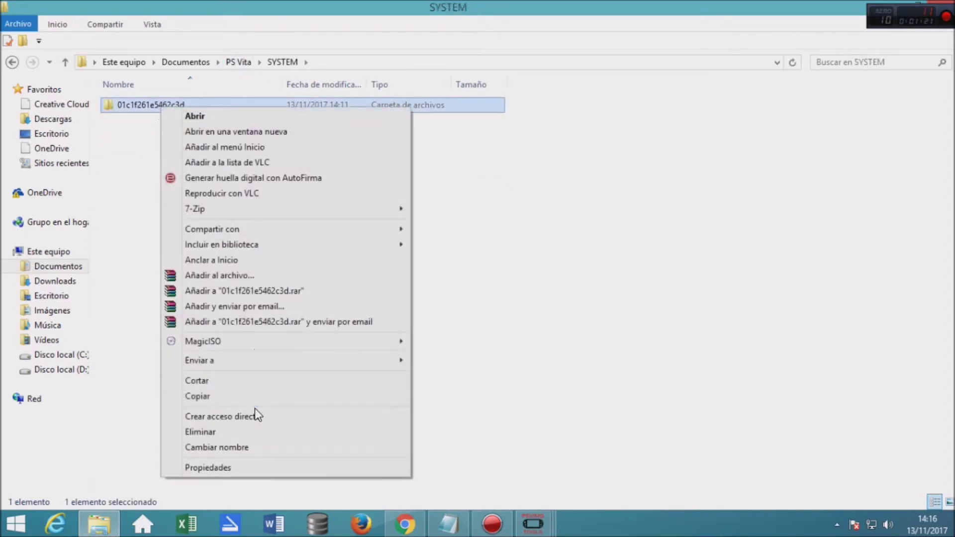
{"action": "left_click", "coordinate": [135, 143]}
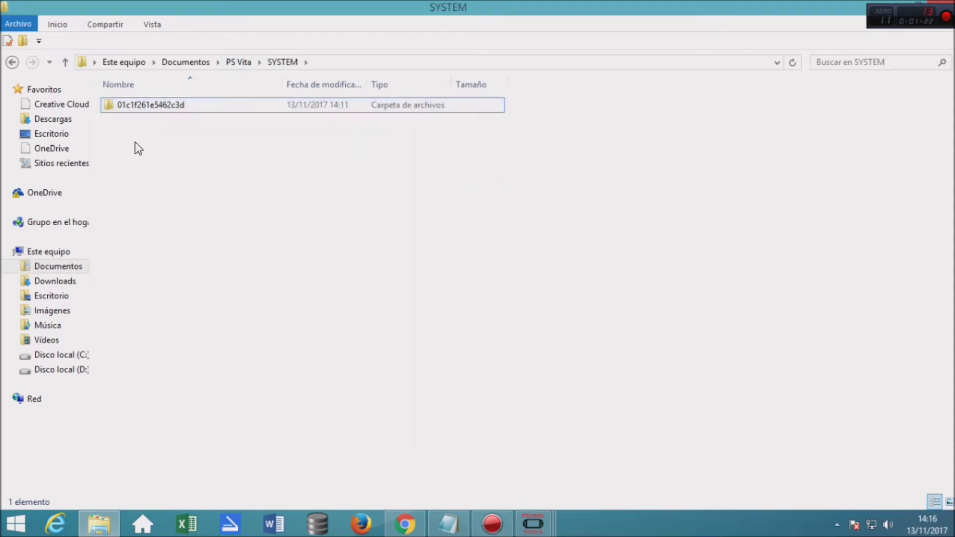
{"action": "left_click", "coordinate": [130, 106]}
{"action": "left_click", "coordinate": [477, 450]}
Return to the Add Account form and close it without adding the account, and put the File Explorer window away.
{"action": "left_click", "coordinate": [533, 527]}
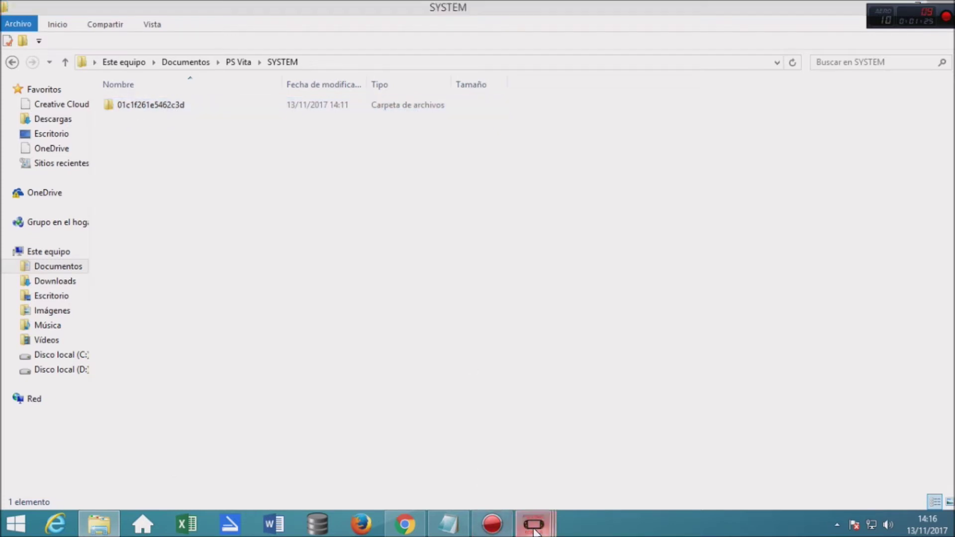
{"action": "left_click", "coordinate": [664, 456]}
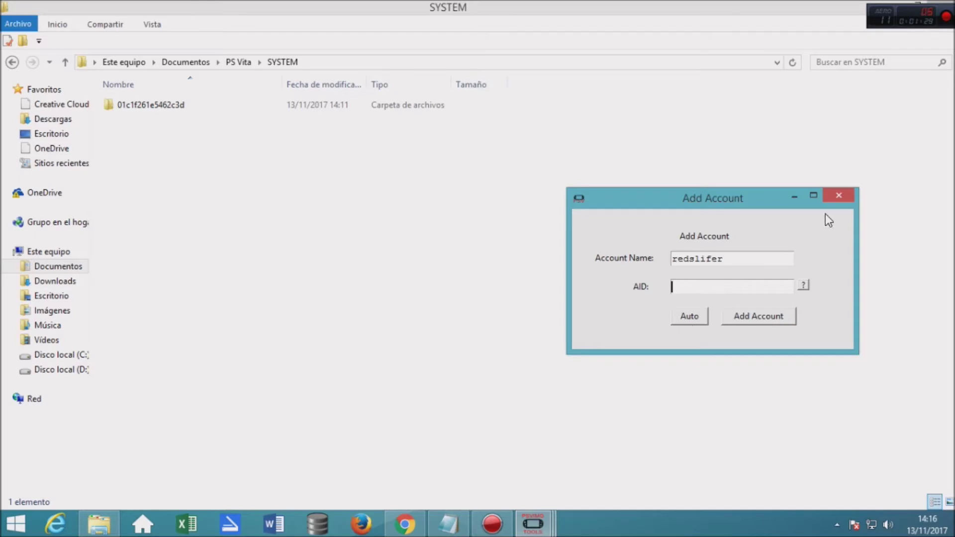
{"action": "left_click", "coordinate": [839, 195]}
{"action": "left_click", "coordinate": [924, 5]}
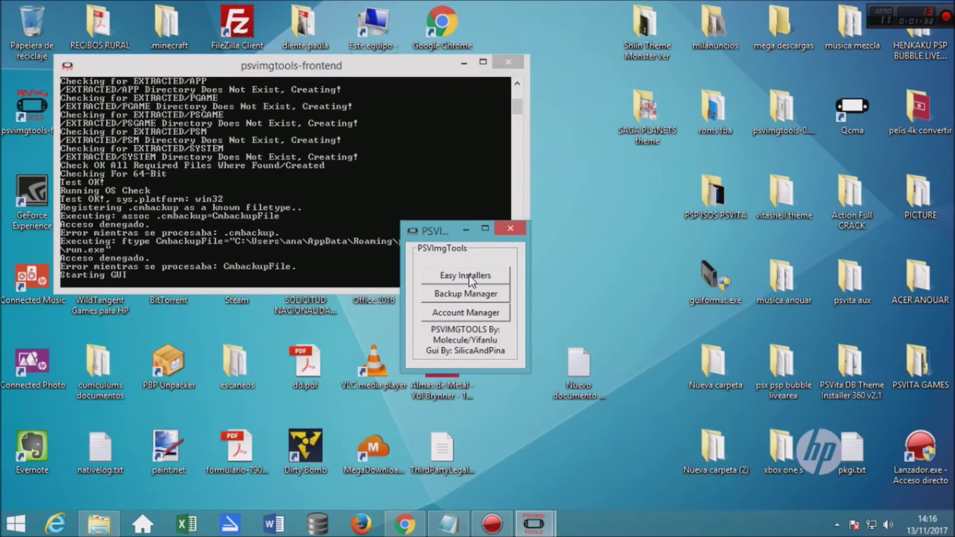
Try to unsign and extract a system backup through the Backup Manager, and close all psvimgtools windows.
{"action": "left_click", "coordinate": [459, 293]}
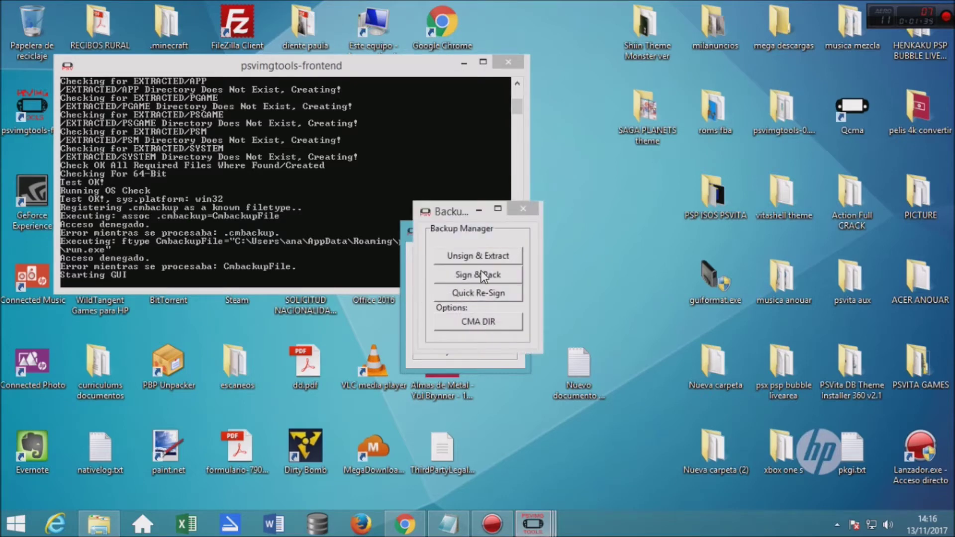
{"action": "left_click", "coordinate": [484, 254]}
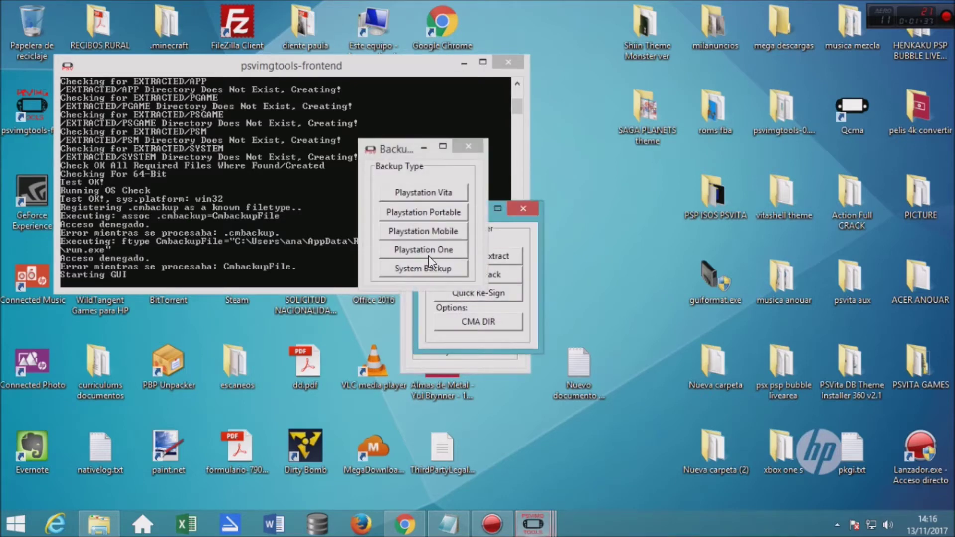
{"action": "left_click", "coordinate": [417, 269]}
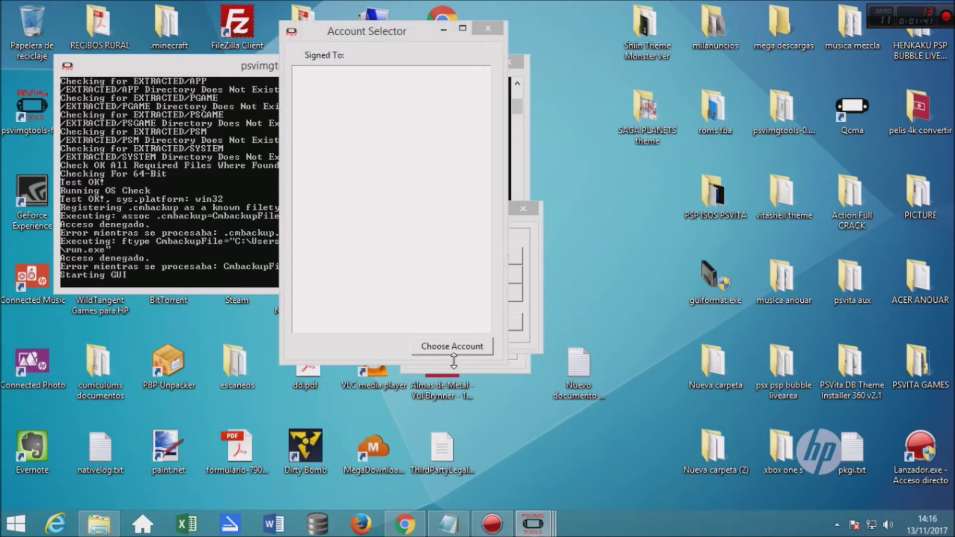
{"action": "left_click", "coordinate": [488, 28]}
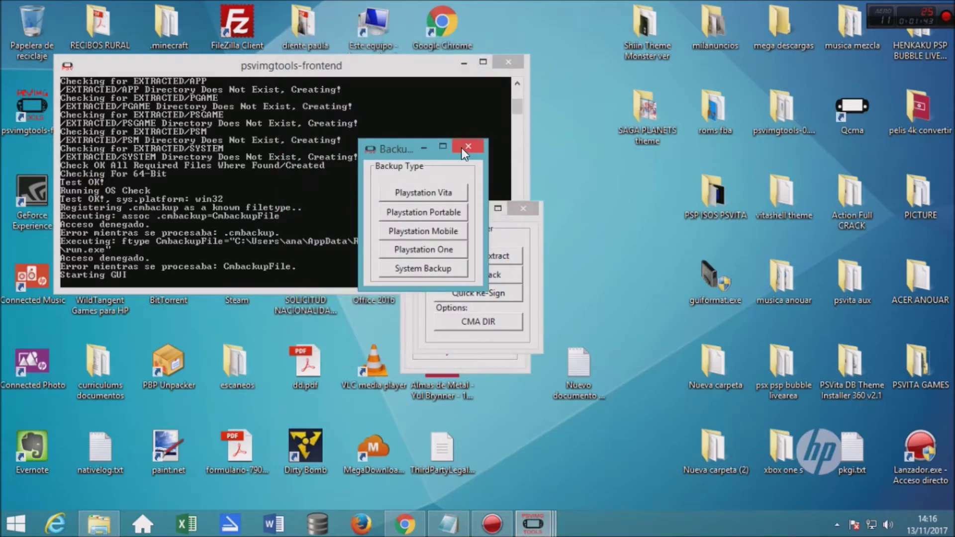
{"action": "left_click", "coordinate": [467, 146]}
{"action": "left_click", "coordinate": [519, 208]}
{"action": "left_click", "coordinate": [517, 229]}
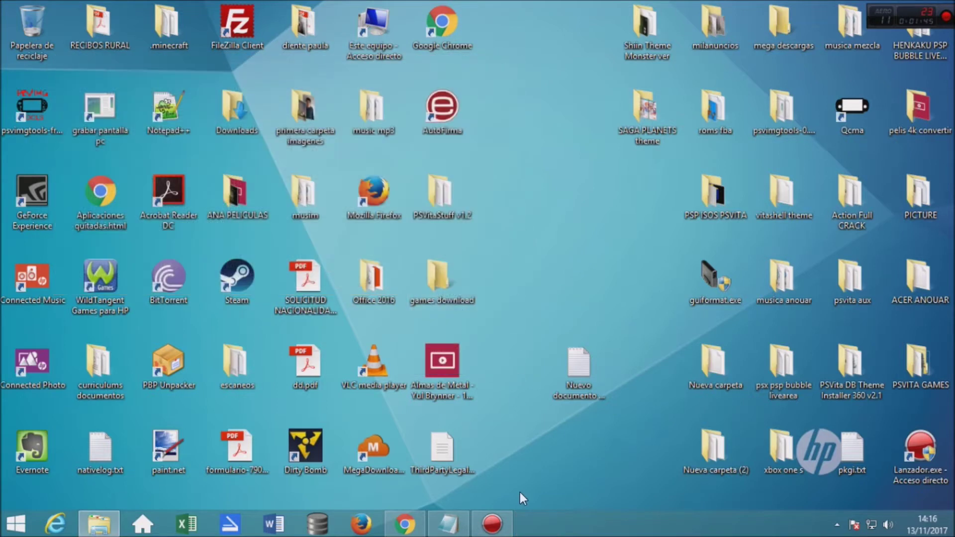
{"action": "double_click", "coordinate": [57, 106]}
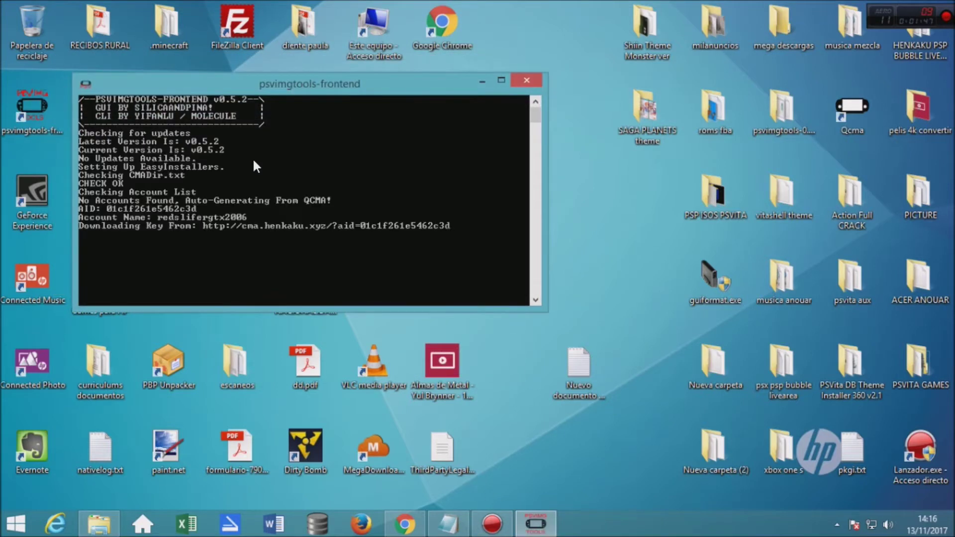
{"action": "left_click", "coordinate": [475, 295]}
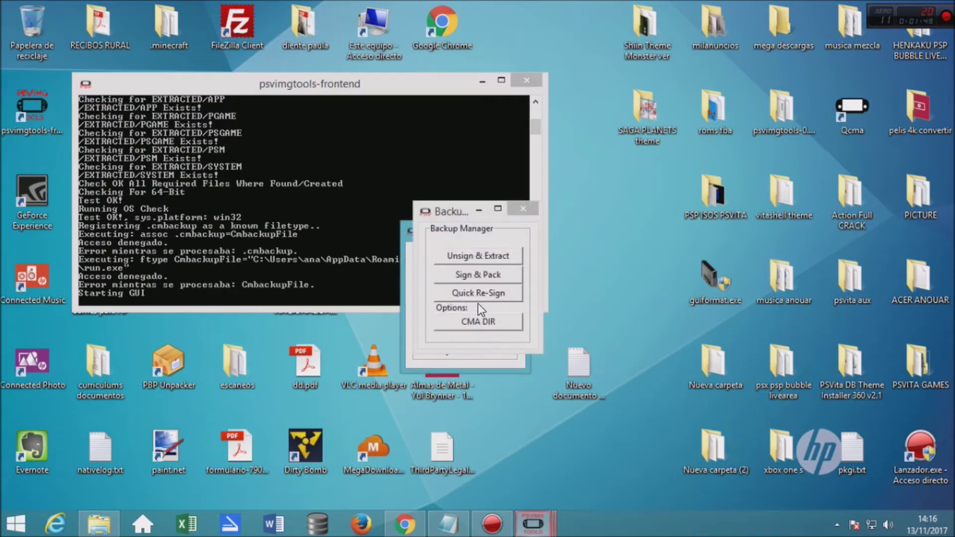
{"action": "left_click", "coordinate": [475, 256]}
{"action": "left_click", "coordinate": [405, 256]}
{"action": "left_click", "coordinate": [324, 77]}
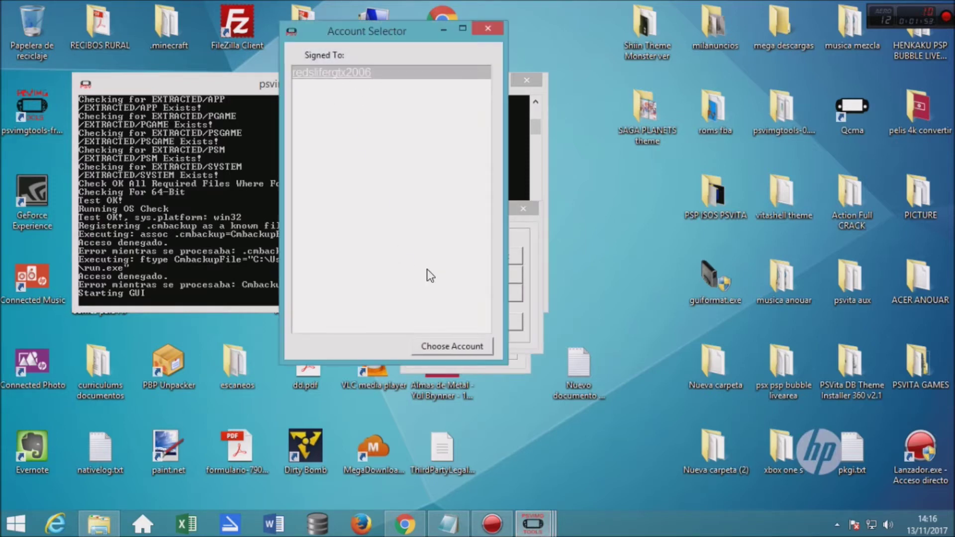
{"action": "left_click", "coordinate": [443, 345]}
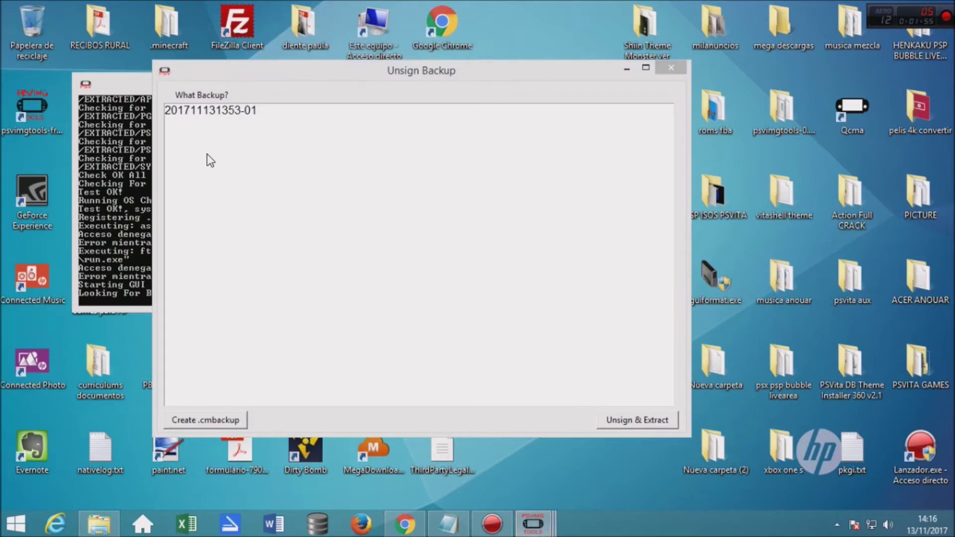
{"action": "left_click", "coordinate": [210, 111]}
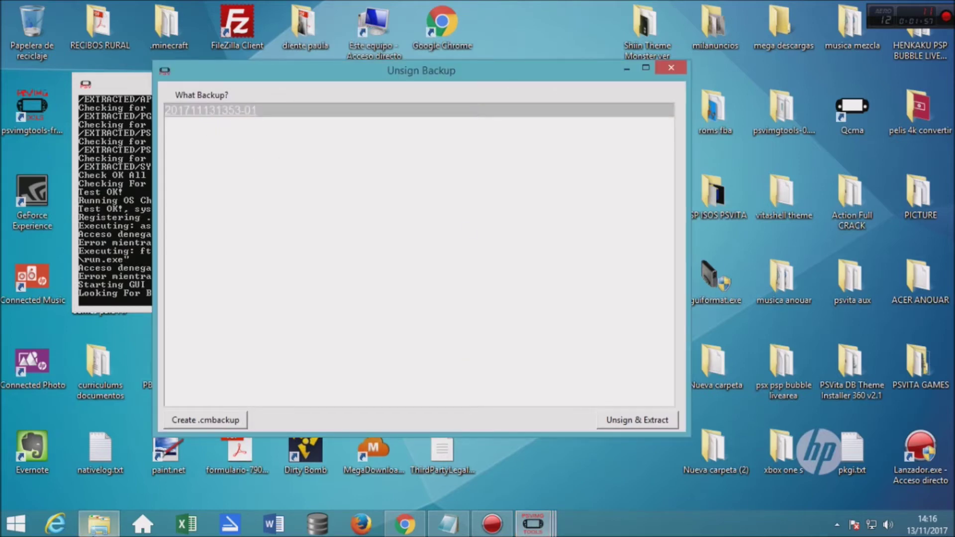
{"action": "left_click", "coordinate": [99, 523]}
{"action": "left_click", "coordinate": [65, 62]}
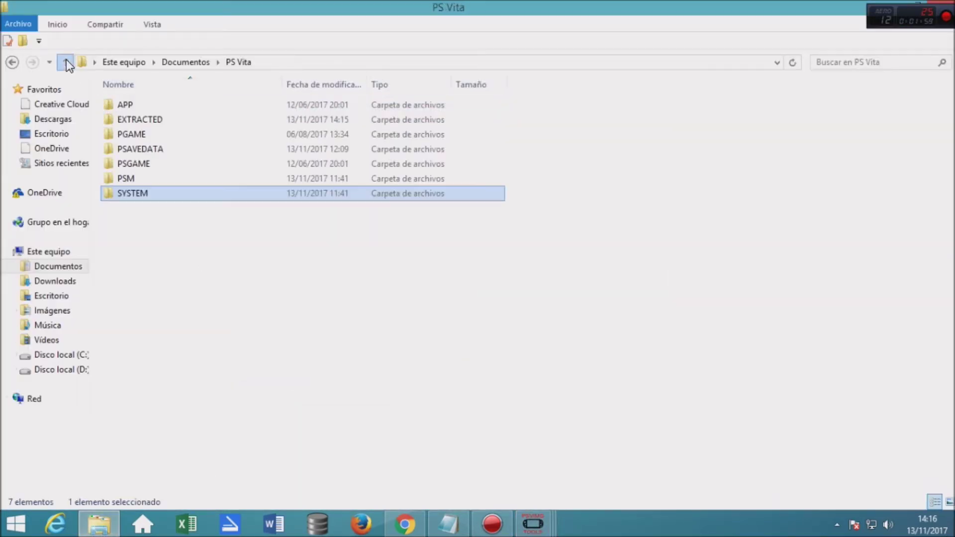
{"action": "double_click", "coordinate": [141, 191]}
{"action": "left_click", "coordinate": [142, 105]}
{"action": "double_click", "coordinate": [142, 104]}
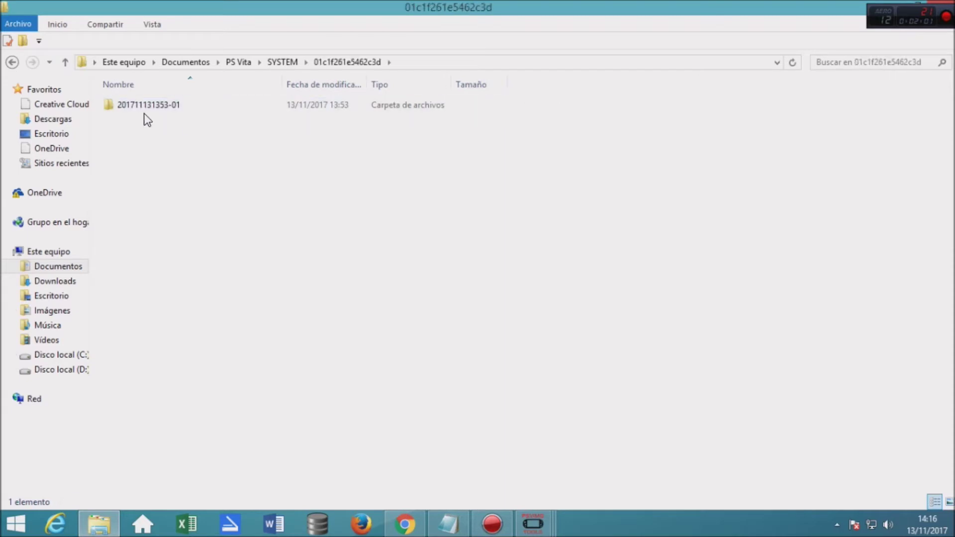
{"action": "left_click", "coordinate": [195, 104]}
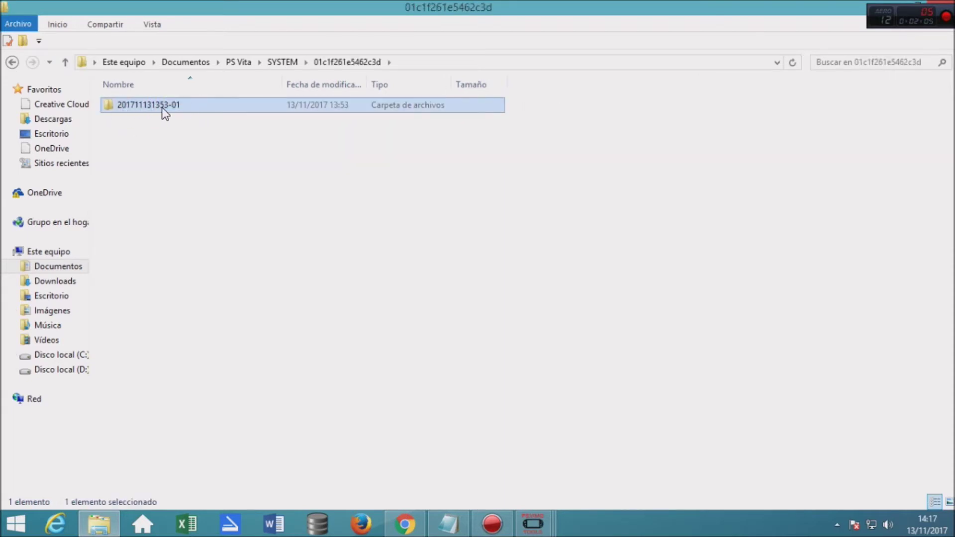
{"action": "left_click", "coordinate": [533, 523]}
{"action": "left_click", "coordinate": [775, 448]}
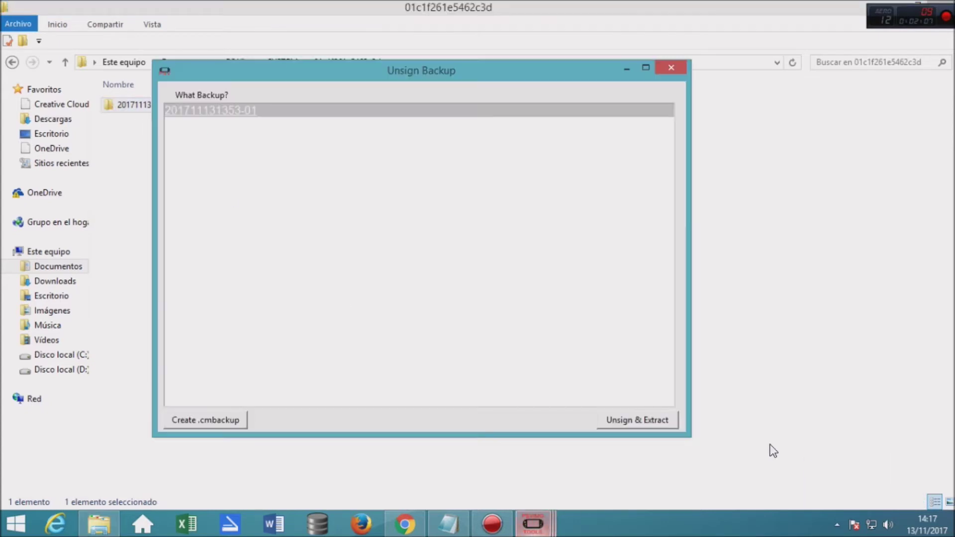
{"action": "left_click_drag", "start_coordinate": [335, 69], "coordinate": [459, 69]}
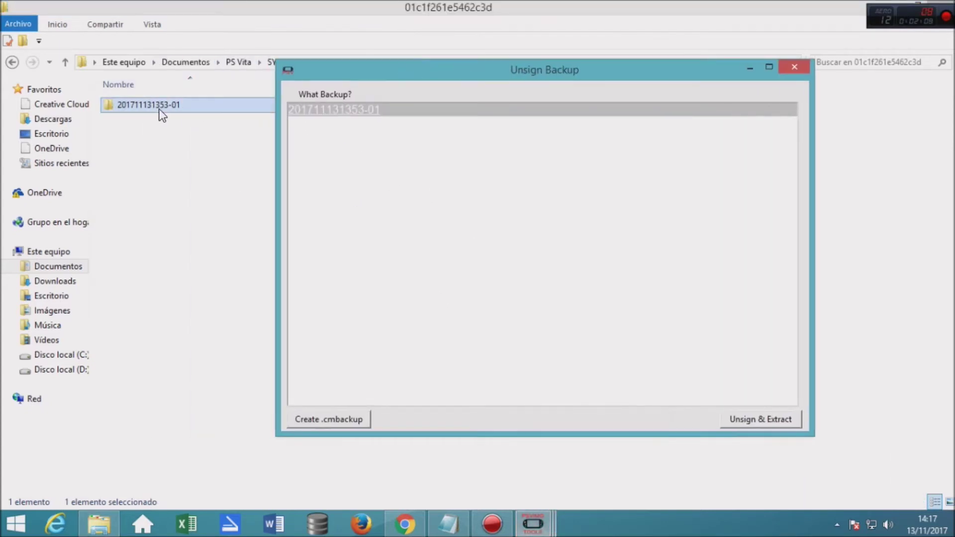
{"action": "left_click", "coordinate": [760, 419]}
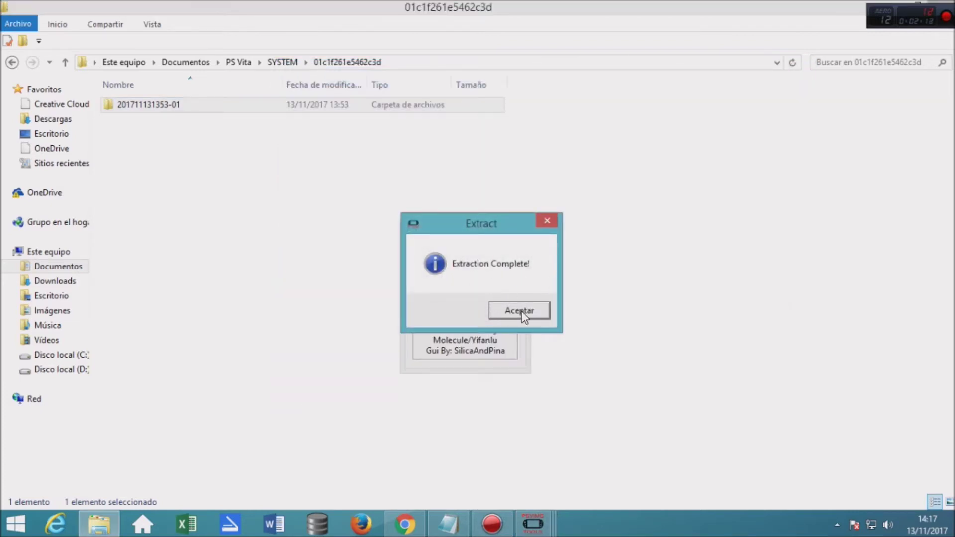
{"action": "left_click", "coordinate": [521, 311]}
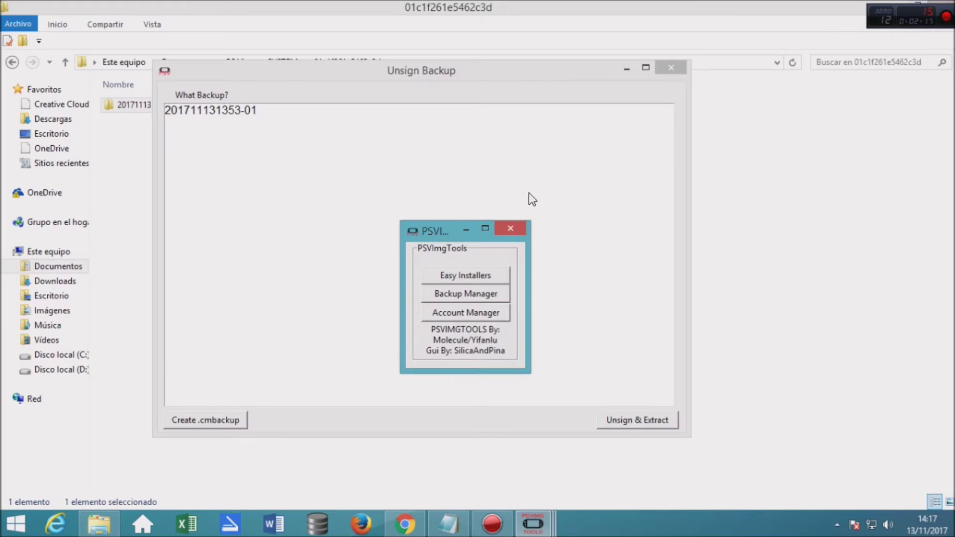
Put File Explorer away, refresh the desktop, and close all remaining psvimgtools windows.
{"action": "left_click", "coordinate": [511, 229]}
{"action": "left_click", "coordinate": [669, 67]}
{"action": "left_click", "coordinate": [899, 4]}
{"action": "right_click", "coordinate": [595, 209]}
{"action": "left_click", "coordinate": [631, 252]}
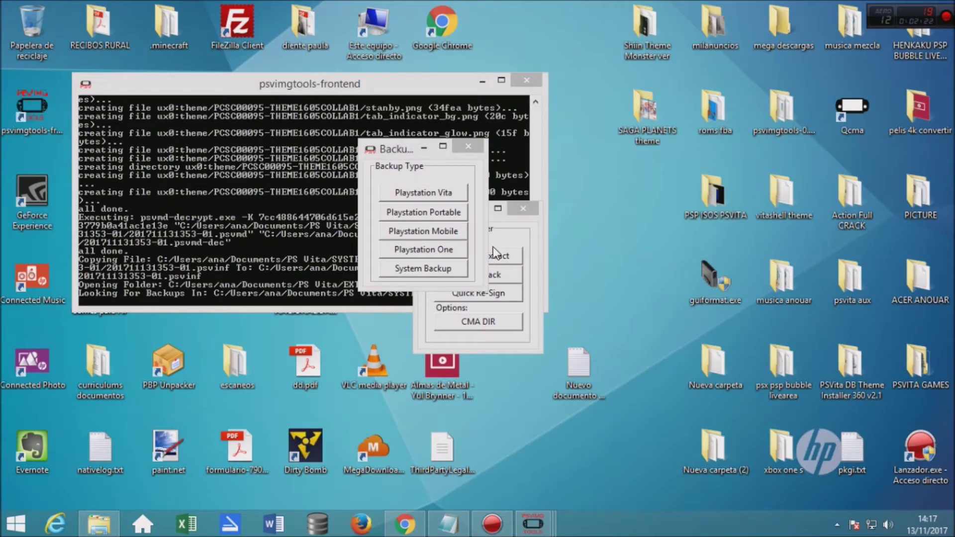
{"action": "left_click", "coordinate": [468, 145]}
{"action": "left_click", "coordinate": [536, 80]}
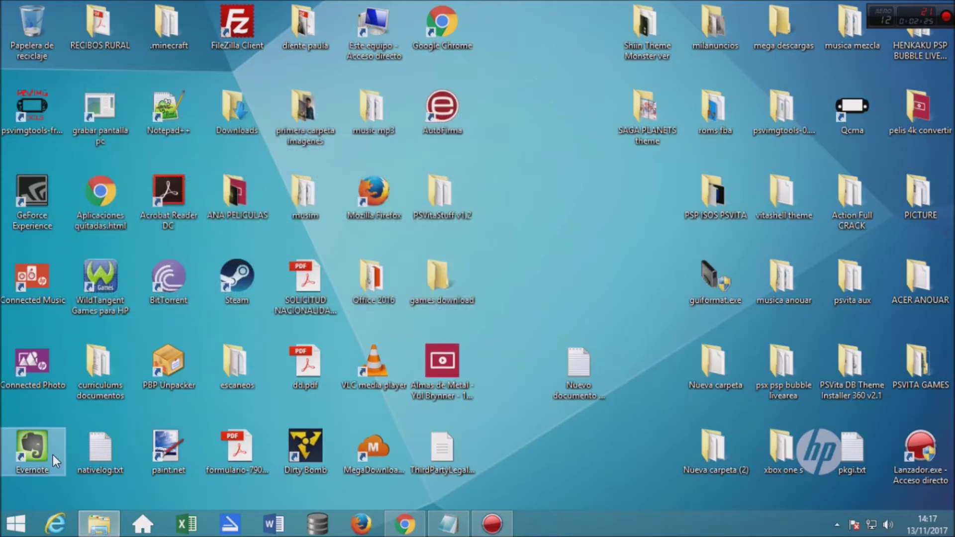
{"action": "left_click", "coordinate": [99, 523]}
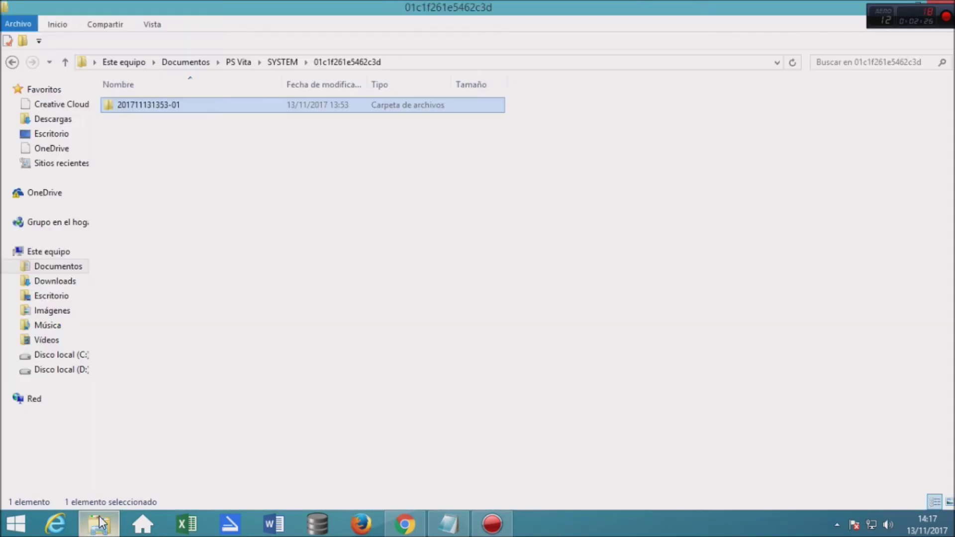
{"action": "left_click", "coordinate": [65, 62]}
{"action": "left_click", "coordinate": [65, 62]}
{"action": "left_click", "coordinate": [153, 121]}
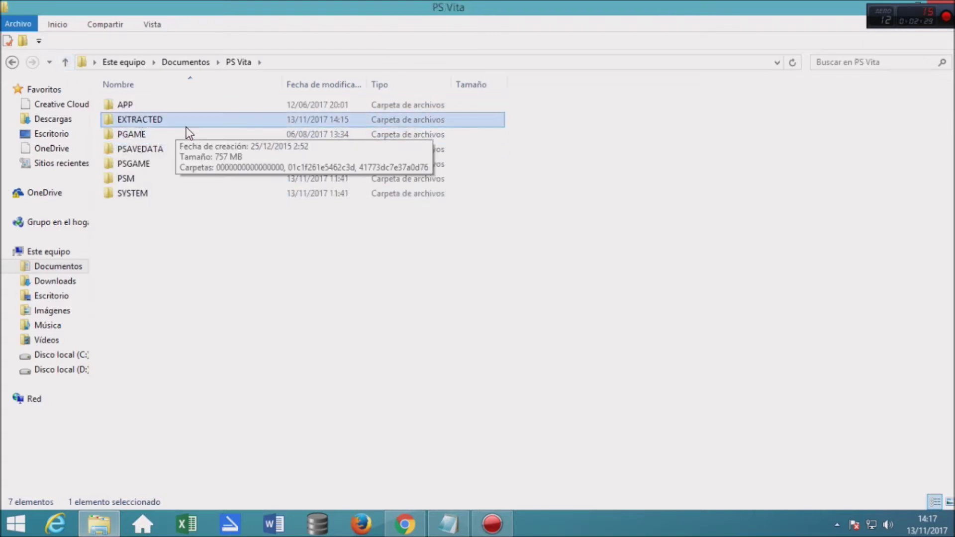
{"action": "double_click", "coordinate": [157, 124]}
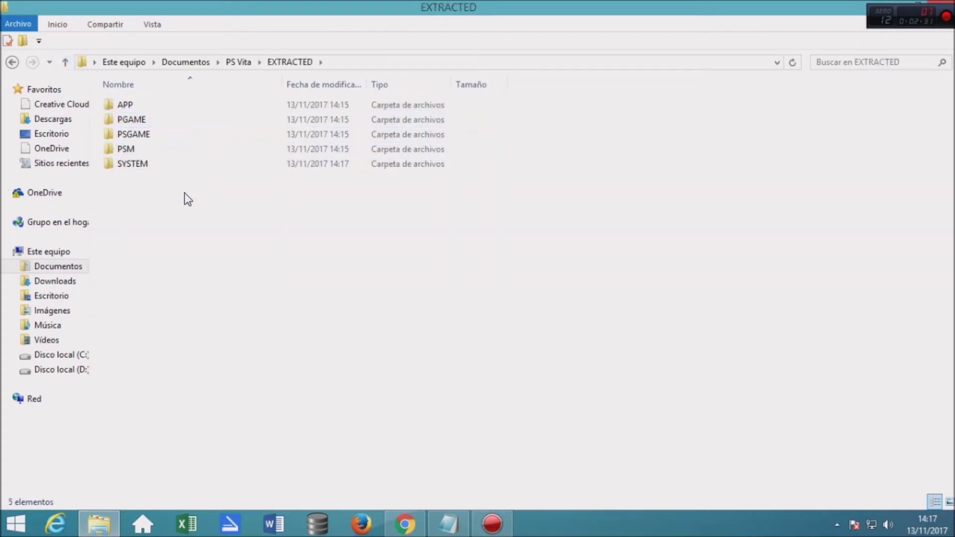
{"action": "double_click", "coordinate": [150, 166]}
{"action": "double_click", "coordinate": [168, 106]}
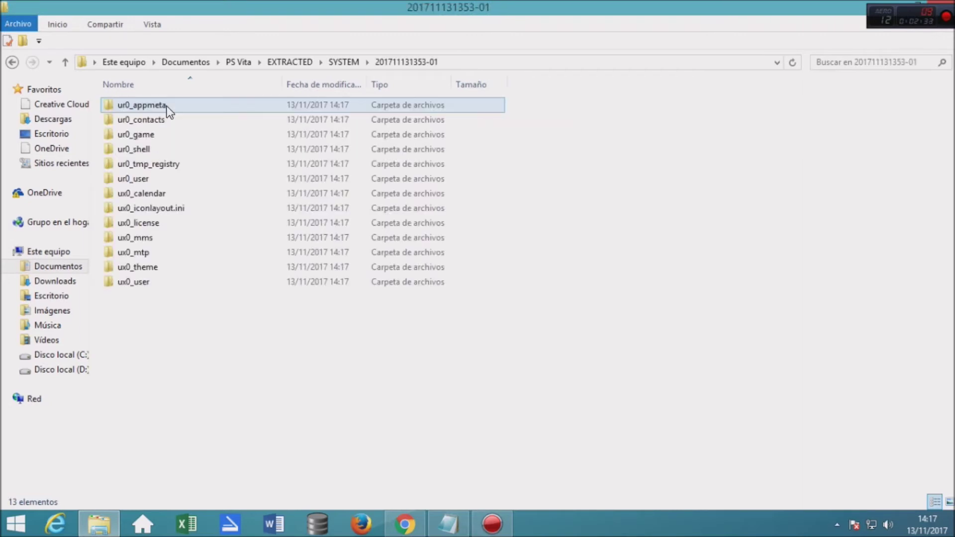
{"action": "left_click_drag", "start_coordinate": [138, 366], "coordinate": [208, 101]}
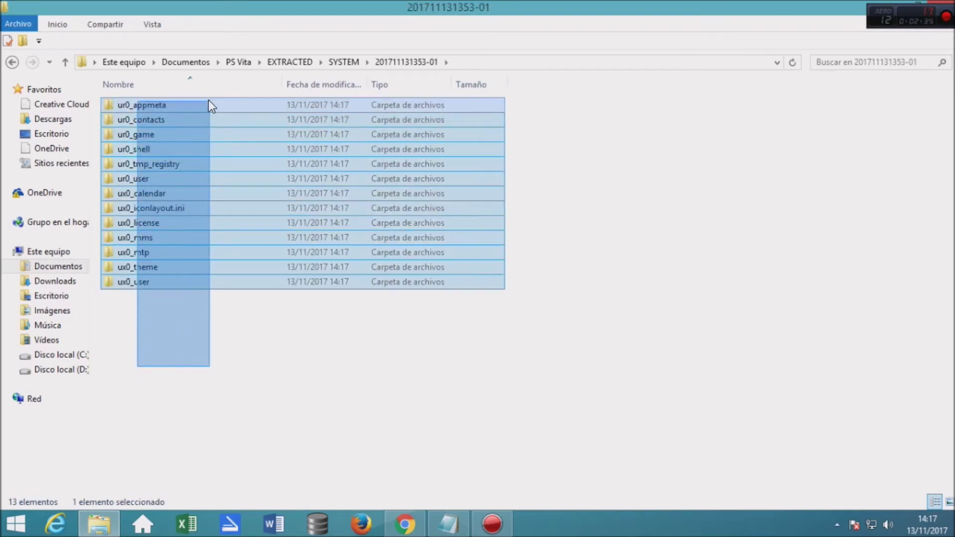
{"action": "left_click", "coordinate": [222, 326]}
{"action": "left_click_drag", "start_coordinate": [156, 329], "coordinate": [247, 100]}
{"action": "left_click", "coordinate": [223, 342]}
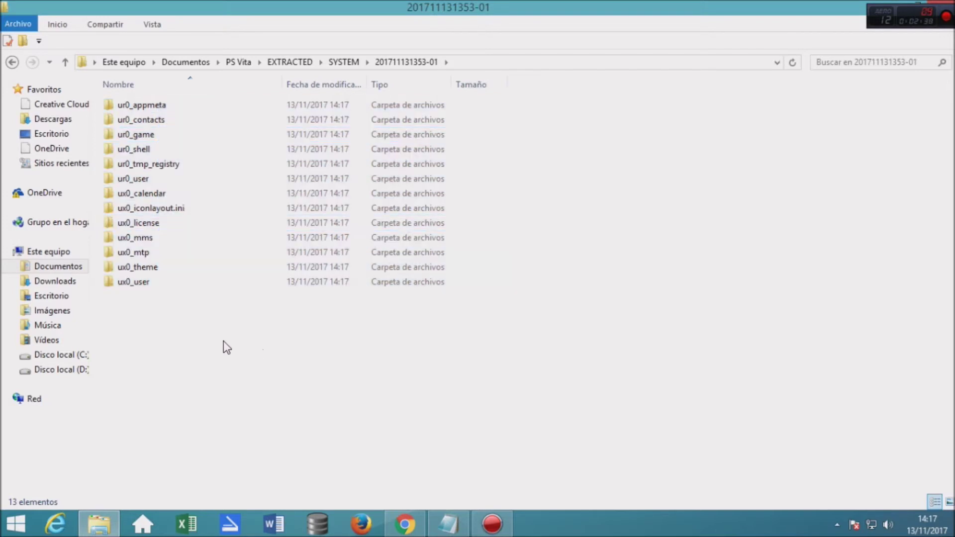
{"action": "left_click", "coordinate": [134, 150]}
Switch to the Notepad note and add the line "on a decrypte le fichier system sauvgarde de la psvita ou pstv".
{"action": "left_click", "coordinate": [450, 526]}
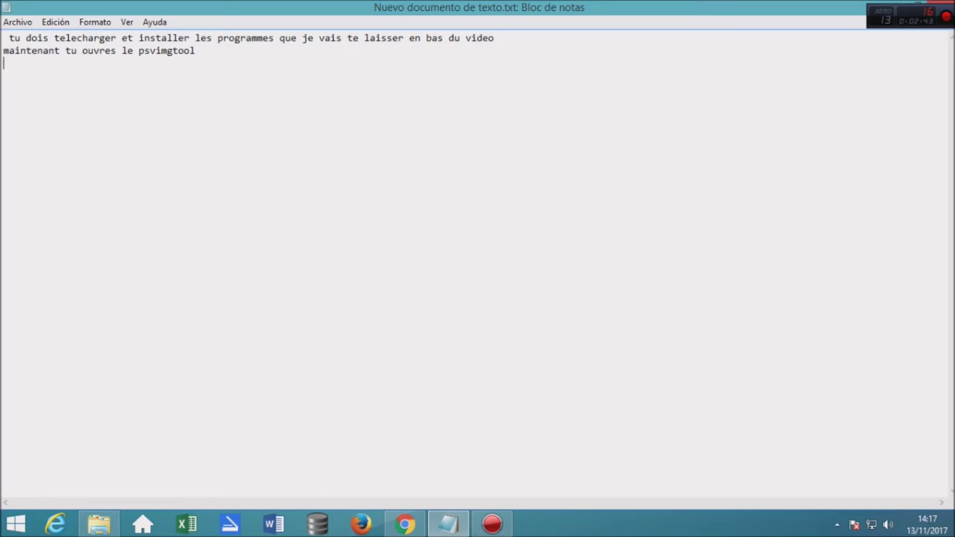
{"action": "type", "text": "dec"}
{"action": "type", "text": "ryo"}
{"action": "type", "text": "te le fichier system "}
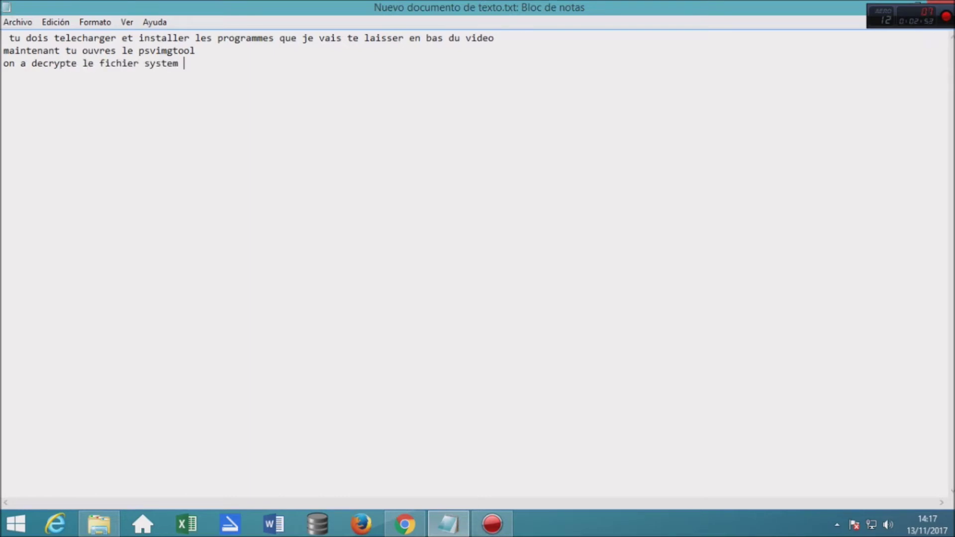
{"action": "type", "text": "sauvgarde de la psvita o"}
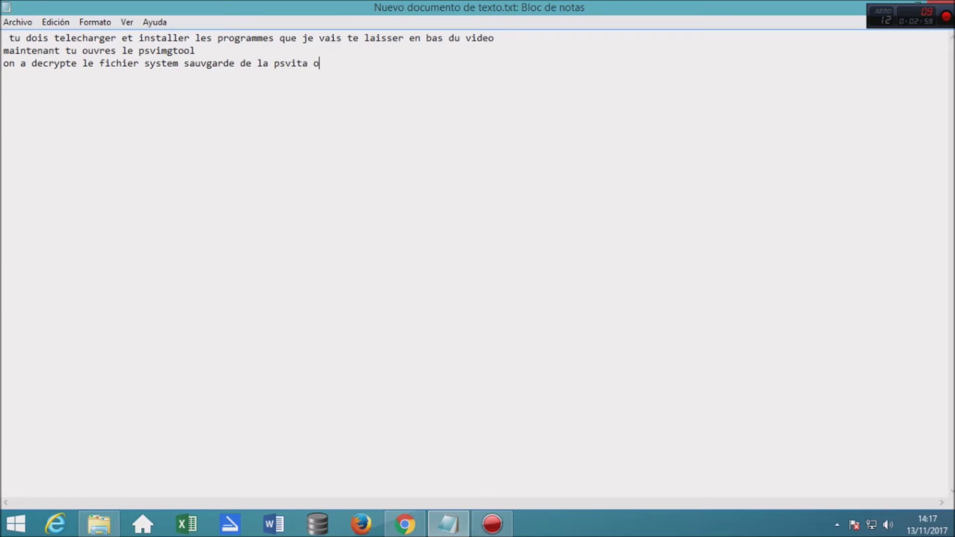
{"action": "type", "text": "u pstv"}
Add the next note line "maintenat on copie le fichier app.db localise dans ur0 shell".
{"action": "type", "text": "main"}
{"action": "type", "text": "tenat on "}
{"action": "type", "text": "copie"}
{"action": "type", "text": " le fichier app.db "}
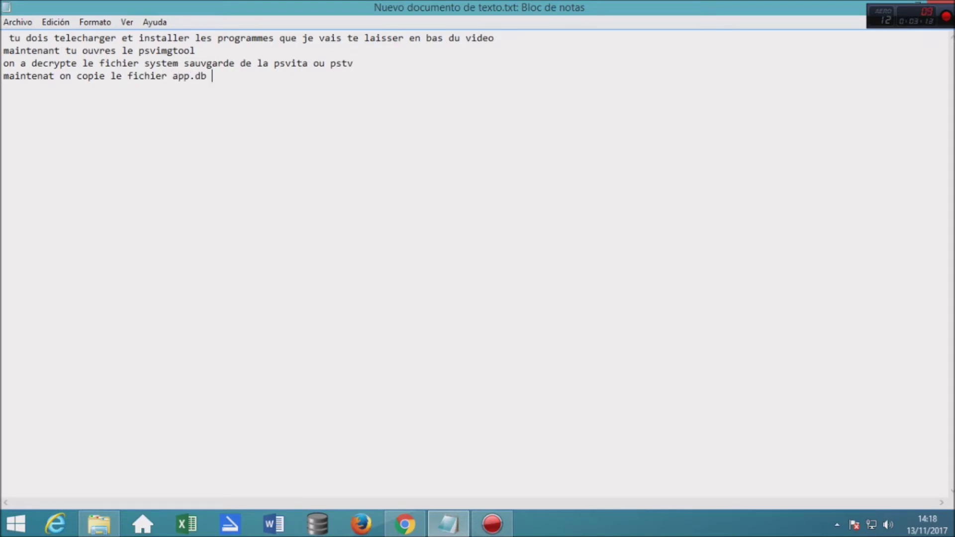
{"action": "type", "text": "localise dans ur0"}
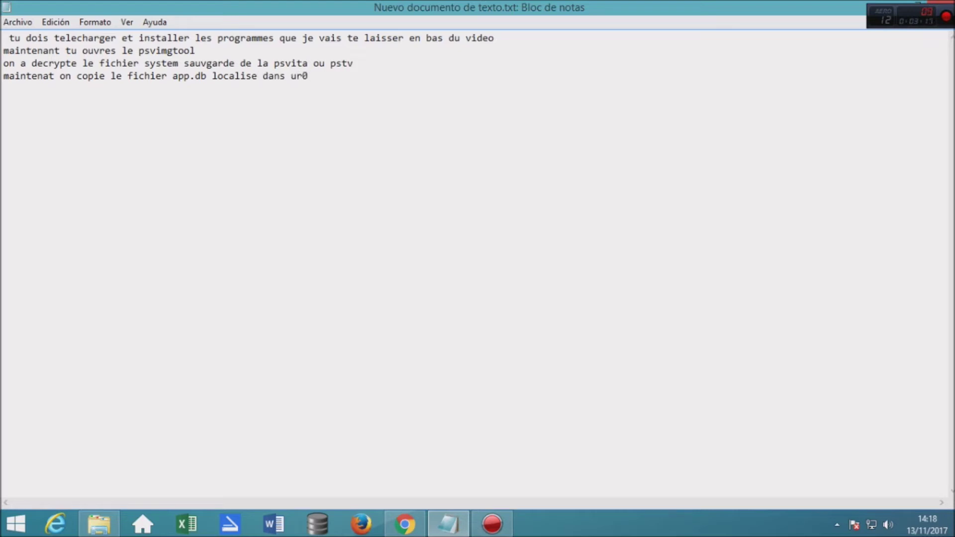
{"action": "type", "text": " shelñ"}
{"action": "key", "text": "BackSpace"}
Put the note away and copy app.db from the backup's ur0_shell > db folder to the desktop.
{"action": "left_click", "coordinate": [899, 6]}
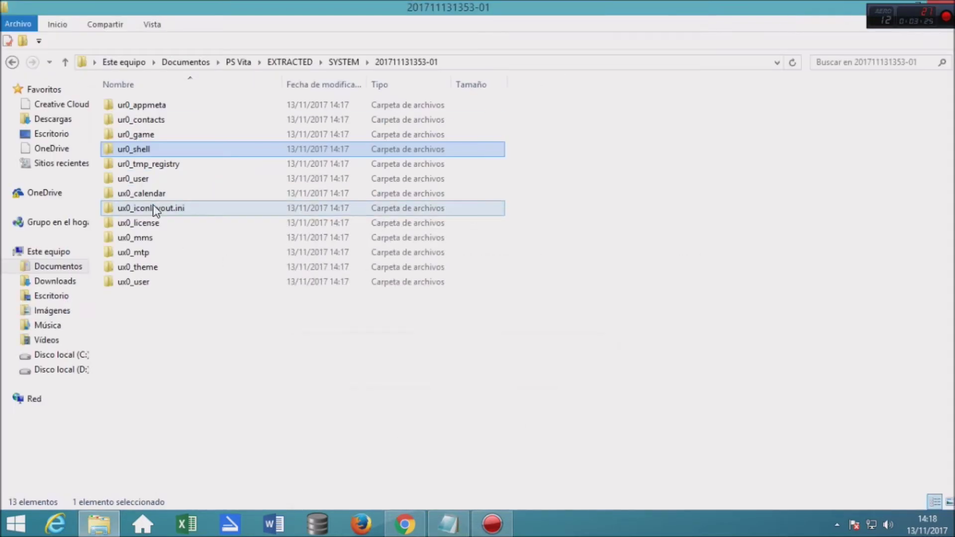
{"action": "double_click", "coordinate": [145, 149]}
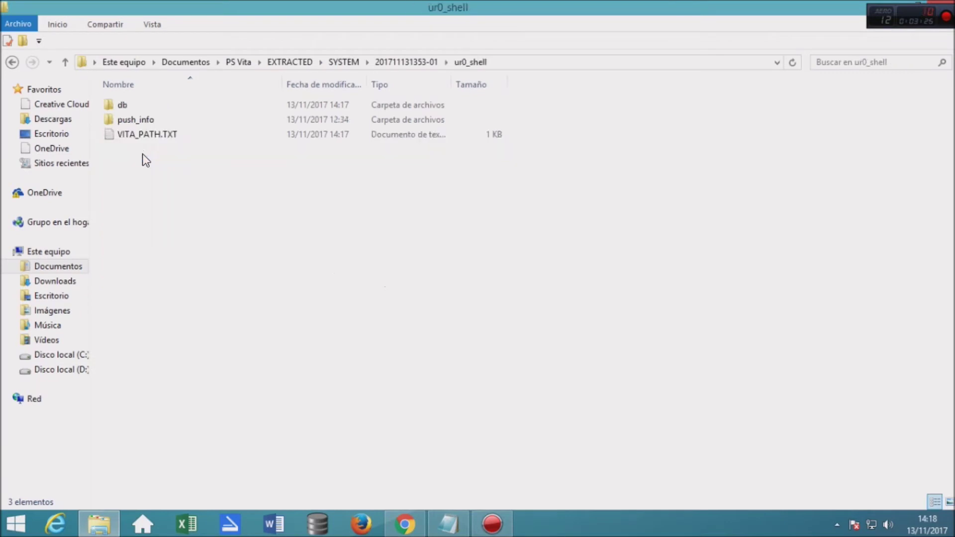
{"action": "left_click", "coordinate": [137, 106]}
{"action": "double_click", "coordinate": [150, 106]}
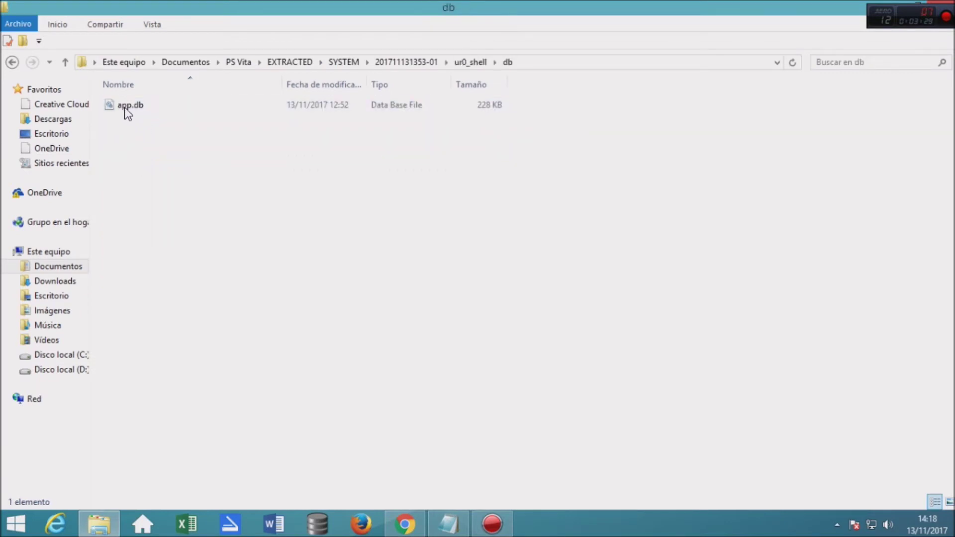
{"action": "right_click", "coordinate": [124, 106]}
{"action": "left_click", "coordinate": [187, 347]}
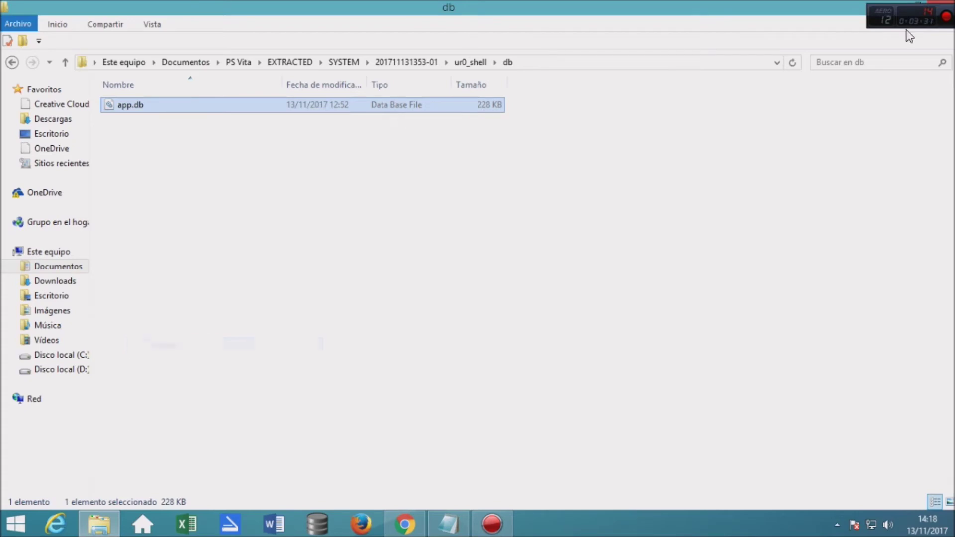
{"action": "left_click", "coordinate": [917, 6]}
{"action": "right_click", "coordinate": [528, 236]}
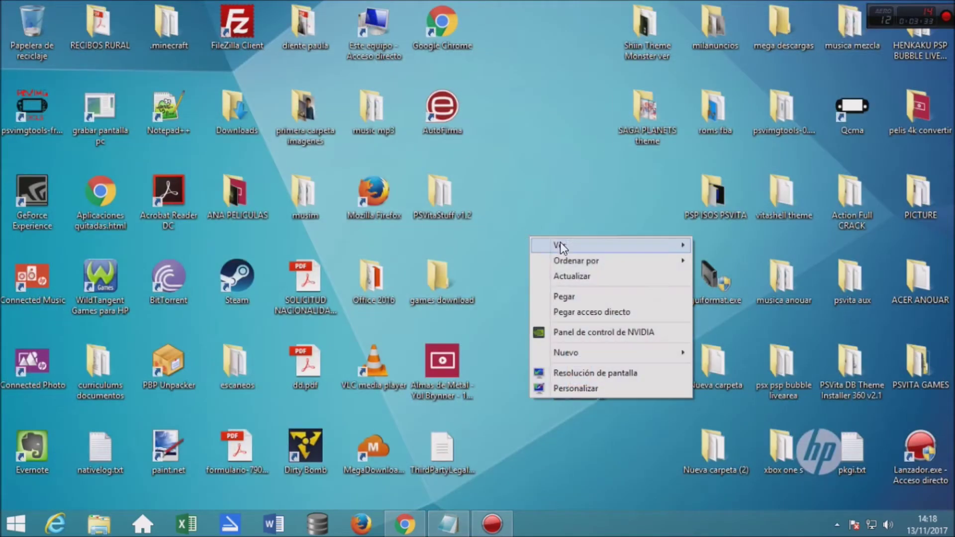
{"action": "left_click", "coordinate": [590, 297]}
{"action": "left_click_drag", "start_coordinate": [542, 204], "coordinate": [611, 206]}
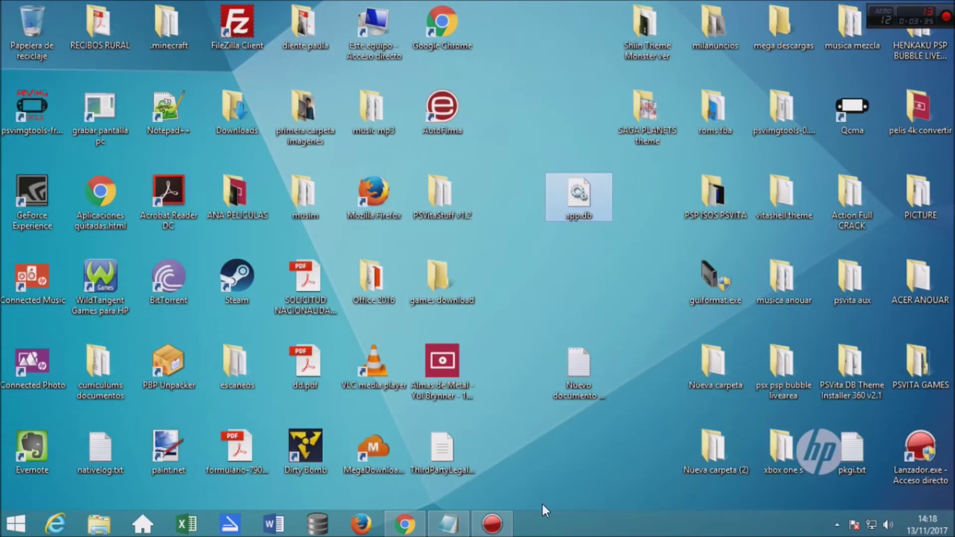
Return to the Notepad note and add "maintenant on ouvre le second programe db browser for" on a new line.
{"action": "left_click", "coordinate": [455, 527]}
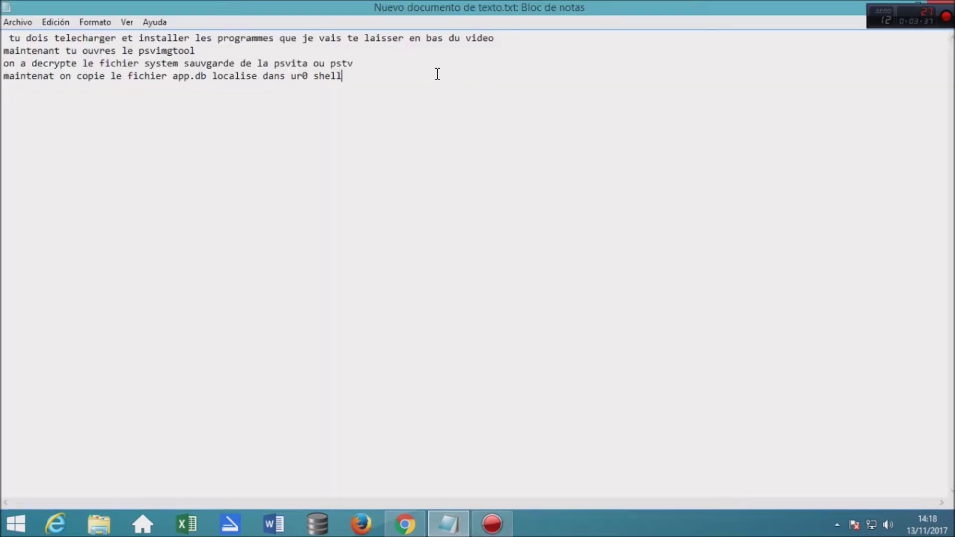
{"action": "type", "text": "maintenant on"}
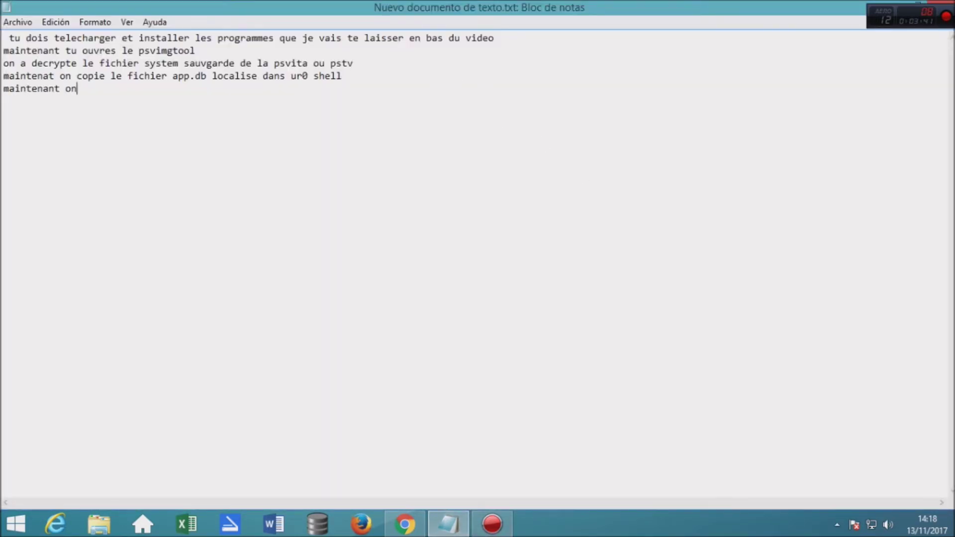
{"action": "type", "text": " ouvre le second pro"}
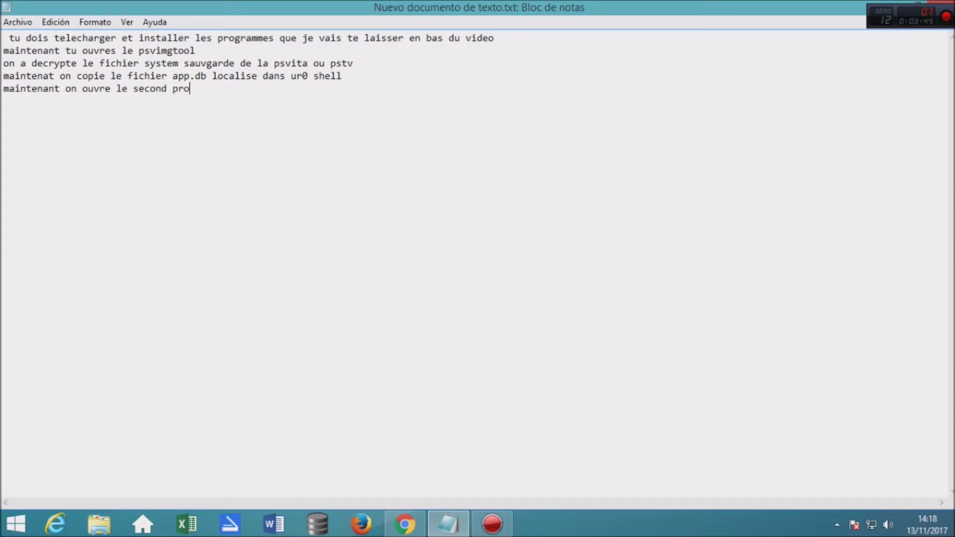
{"action": "type", "text": "grame db browser"}
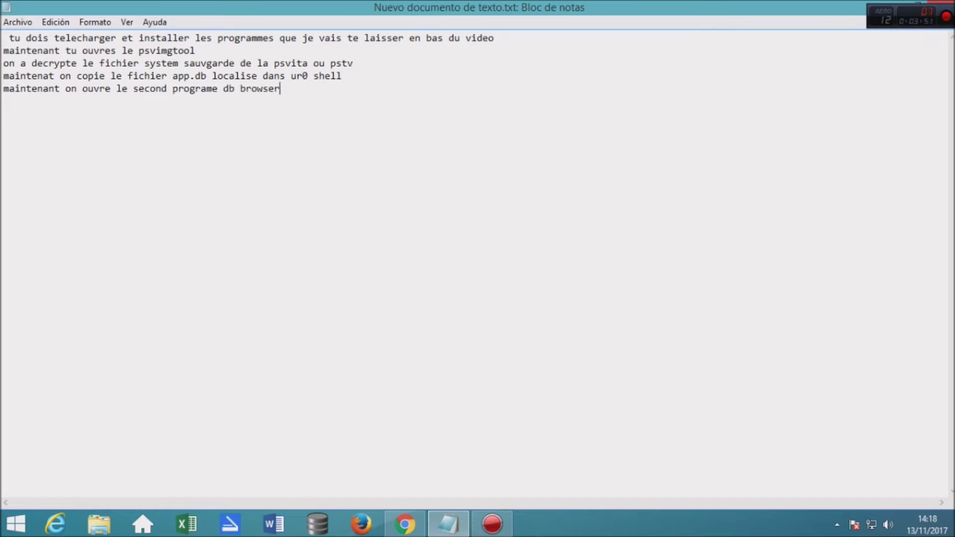
{"action": "type", "text": " for"}
Minimize the note, launch DB Browser for SQLite, and keep its window maximized.
{"action": "left_click", "coordinate": [898, 7]}
{"action": "left_click", "coordinate": [317, 524]}
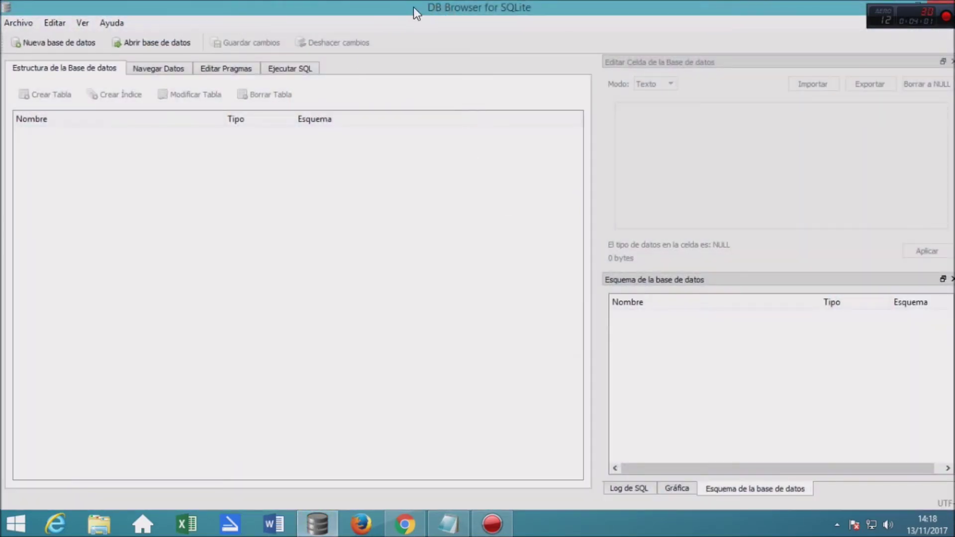
{"action": "double_click", "coordinate": [415, 7]}
{"action": "double_click", "coordinate": [499, 22]}
In the Notepad note, finish the line with "sqlite et on doit editer le app.db" and add "tu feras exactement comme moi" below.
{"action": "left_click", "coordinate": [449, 524]}
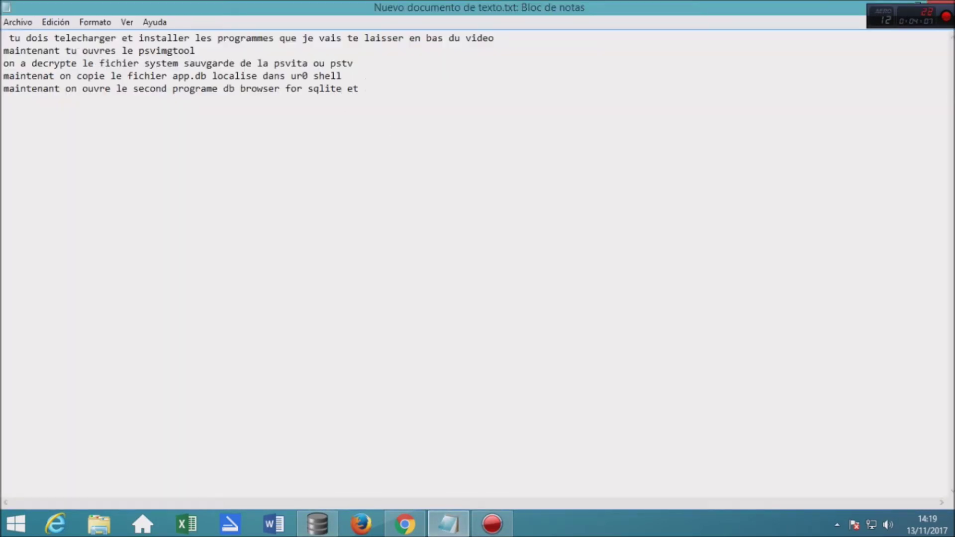
{"action": "type", "text": "et on doit editer le"}
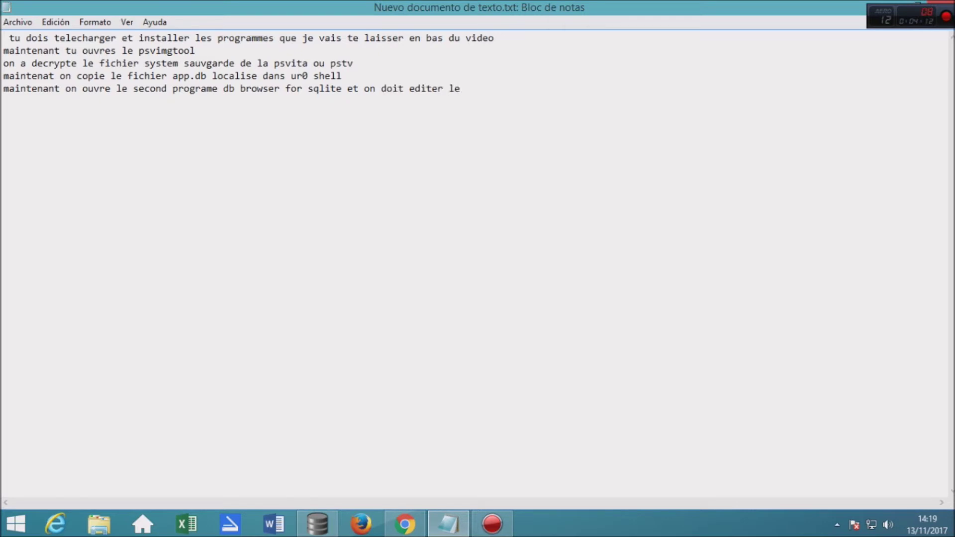
{"action": "type", "text": " app,db"}
{"action": "key", "text": "Return"}
{"action": "type", "text": "tu feras exactem"}
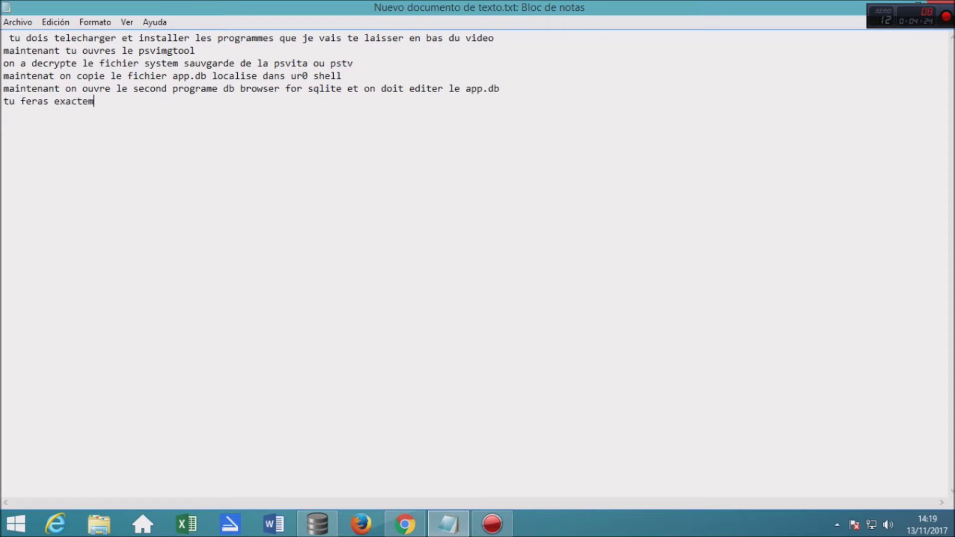
{"action": "type", "text": "ent comme  moi"}
Return to DB Browser for SQLite and open the app.db database from the desktop.
{"action": "left_click", "coordinate": [901, 6]}
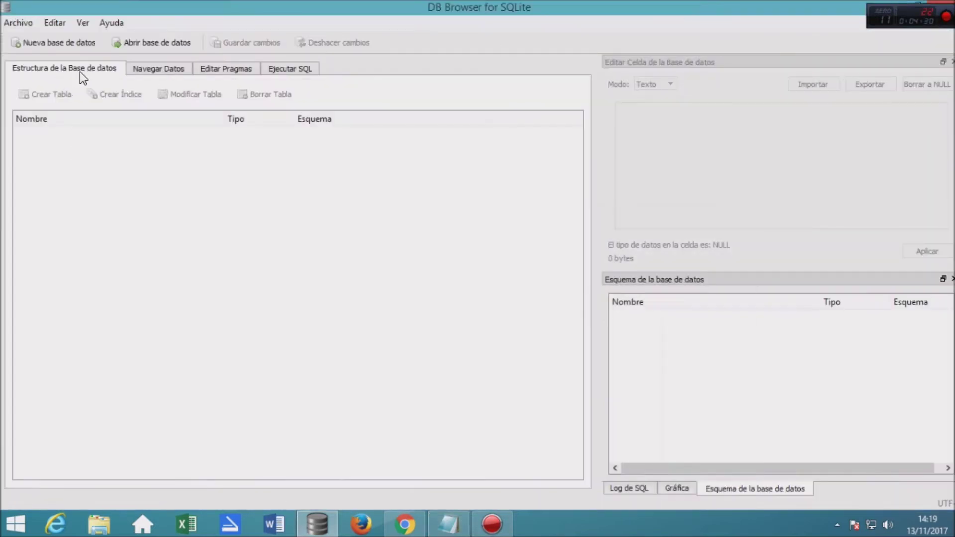
{"action": "left_click", "coordinate": [23, 25]}
{"action": "left_click", "coordinate": [19, 23]}
{"action": "left_click", "coordinate": [21, 24]}
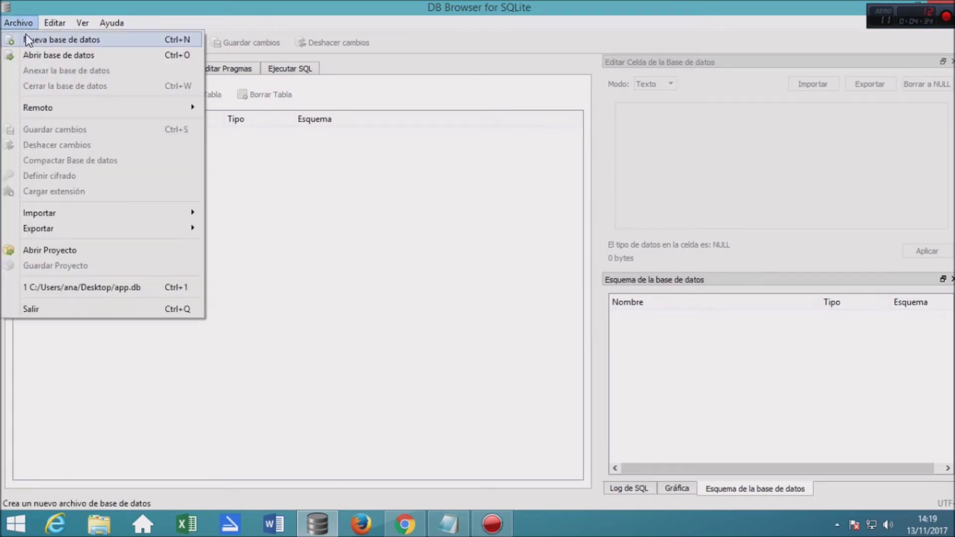
{"action": "left_click", "coordinate": [43, 53]}
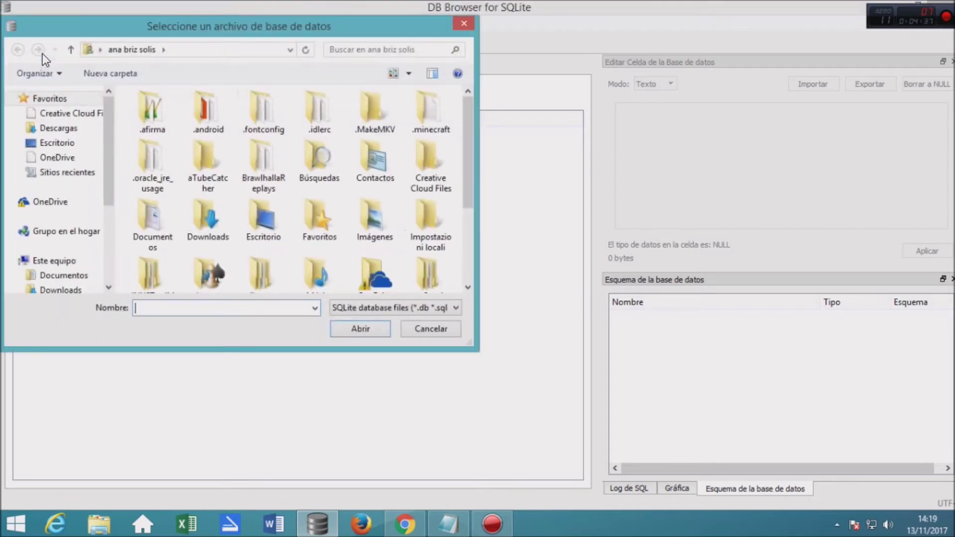
{"action": "left_click", "coordinate": [51, 143]}
{"action": "left_click_drag", "start_coordinate": [467, 107], "coordinate": [462, 266]}
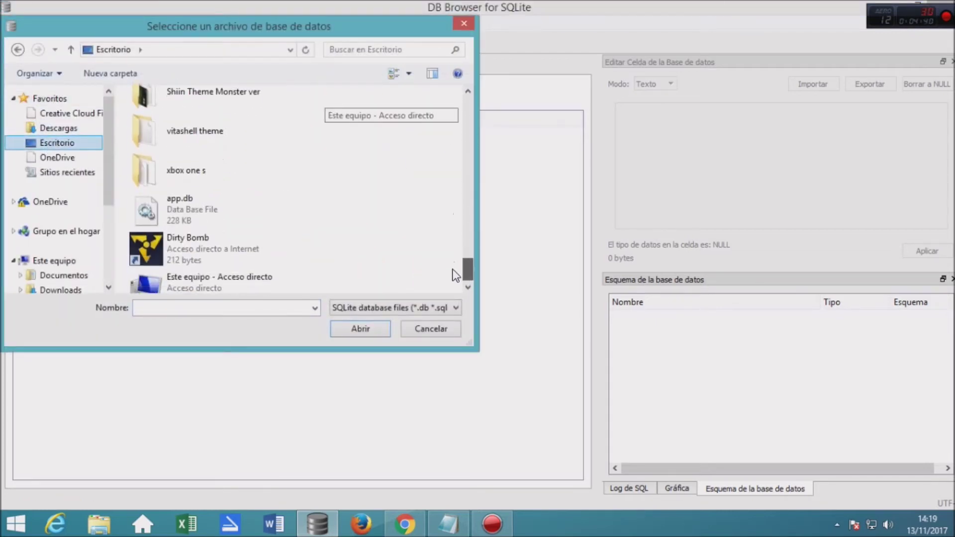
{"action": "left_click", "coordinate": [193, 192]}
{"action": "left_click", "coordinate": [361, 329]}
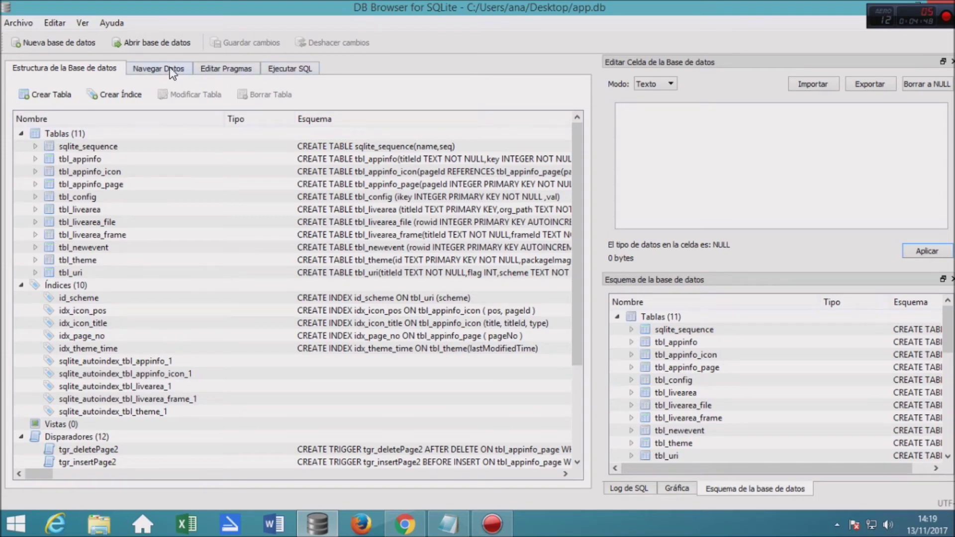
Browse the data of the tbl_theme table in app.db.
{"action": "left_click", "coordinate": [155, 70]}
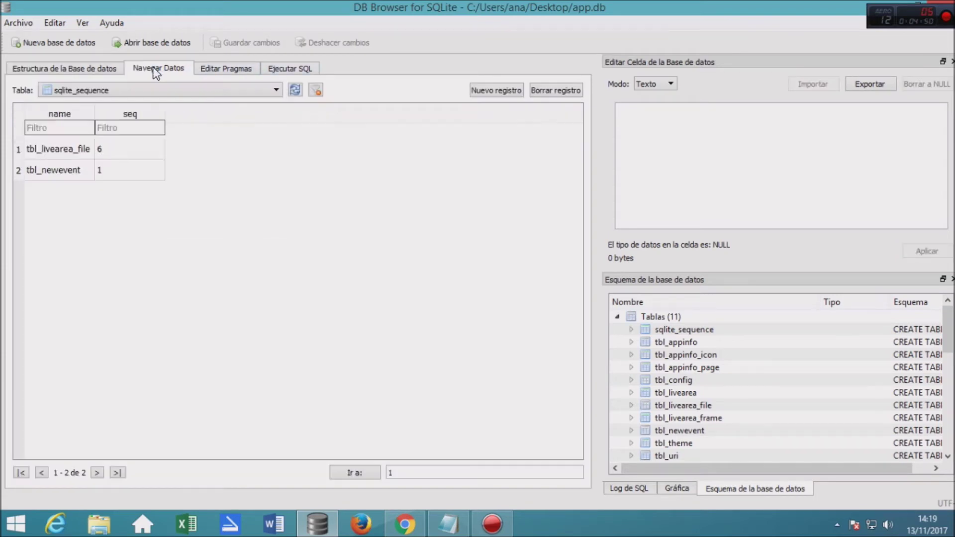
{"action": "left_click", "coordinate": [267, 88]}
{"action": "scroll", "coordinate": [270, 152], "scroll_direction": "down", "scroll_amount": 1}
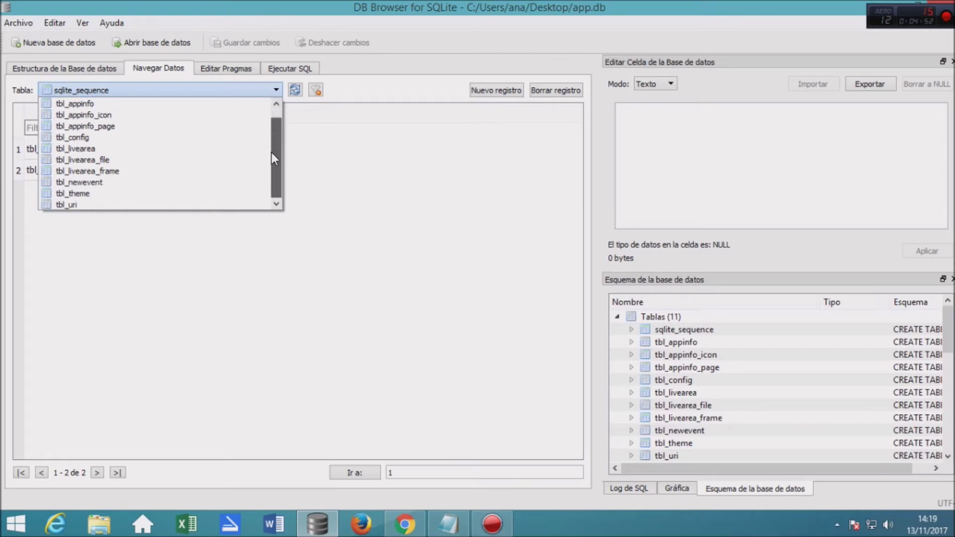
{"action": "left_click", "coordinate": [83, 193]}
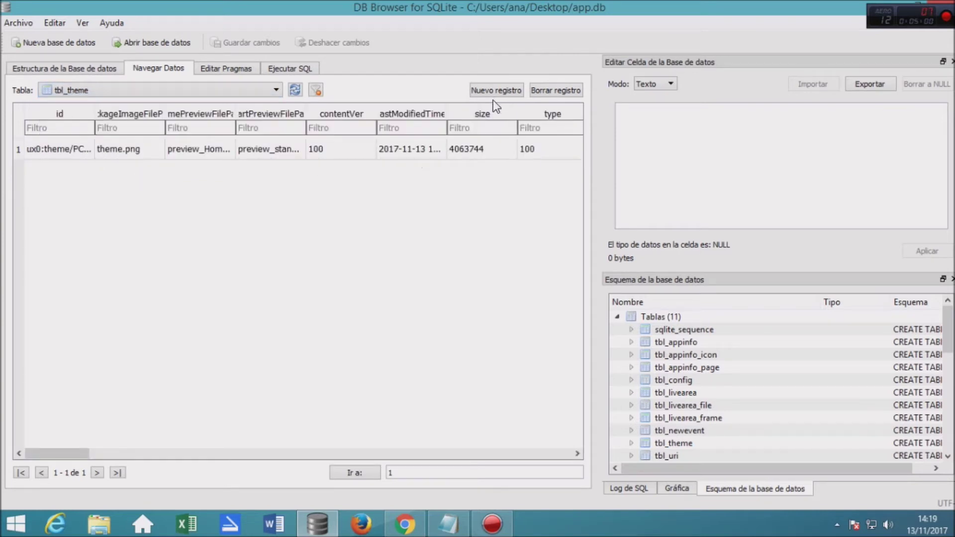
Switch to the Notepad note and append "on ajoute un nouveau registre et on ecrit les donnes du theme qu on veut ajouter" to the last line.
{"action": "left_click", "coordinate": [448, 523]}
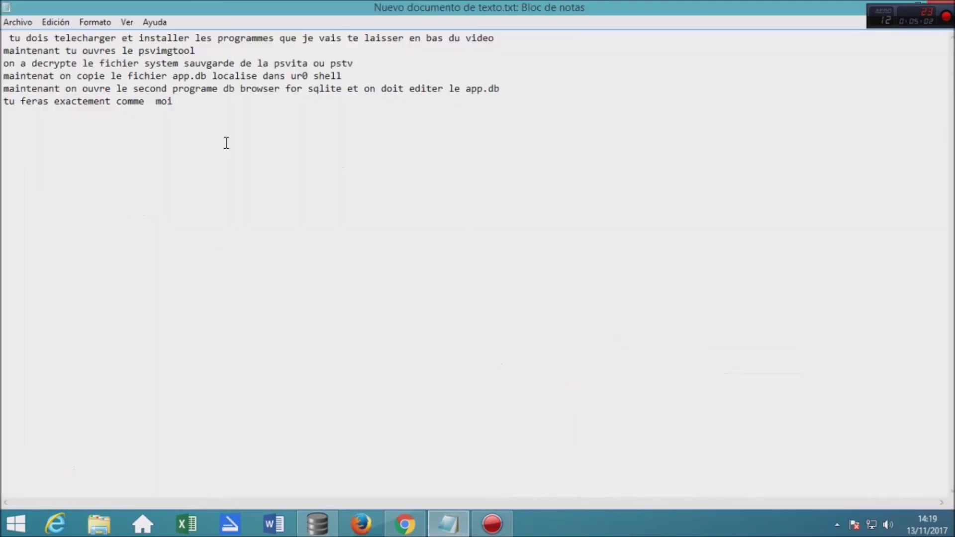
{"action": "type", "text": "on ajoute un nouveau regostre"}
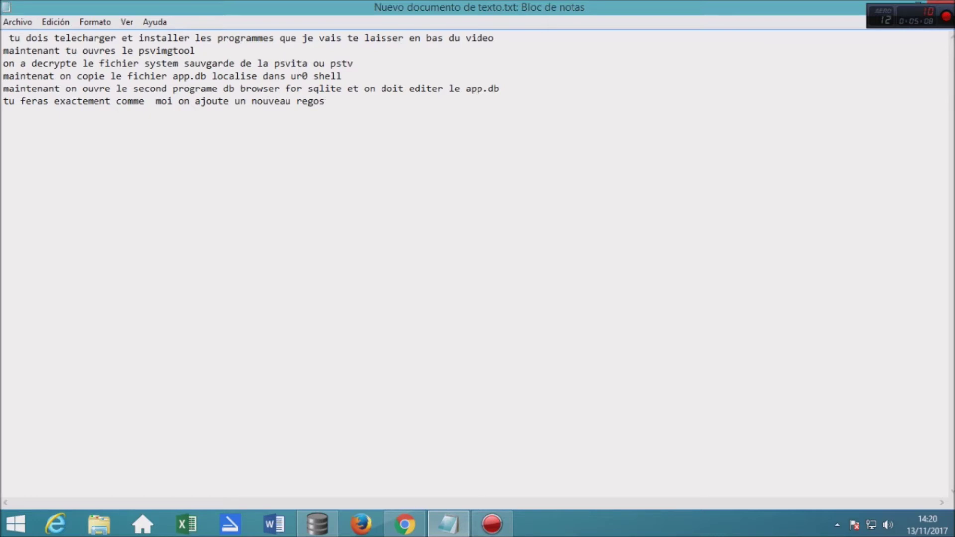
{"action": "key", "text": "BackSpace"}
{"action": "key", "text": "BackSpace"}
{"action": "key", "text": "BackSpace"}
{"action": "key", "text": "BackSpace"}
{"action": "key", "text": "BackSpace"}
{"action": "type", "text": "istre"}
{"action": "type", "text": "et on ecrit les"}
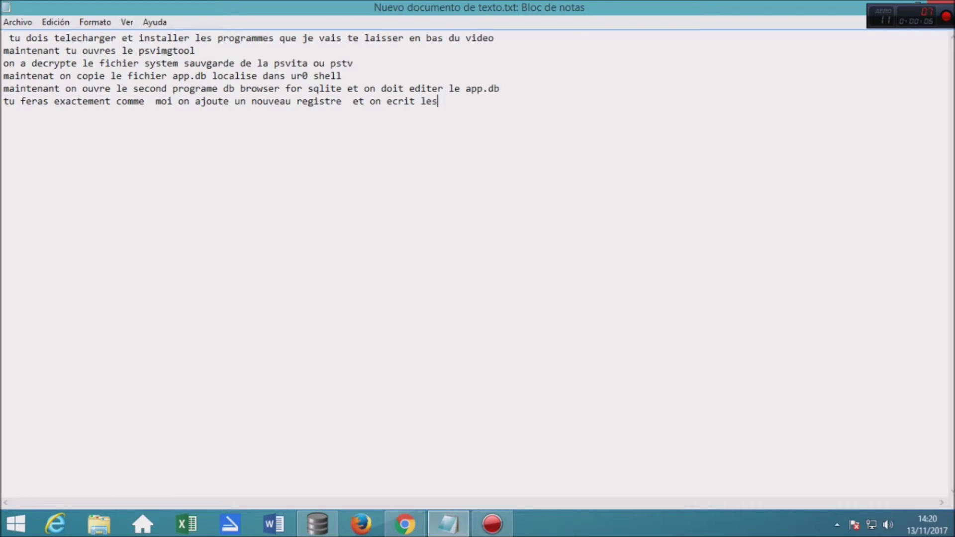
{"action": "type", "text": " donnes du theme qu"}
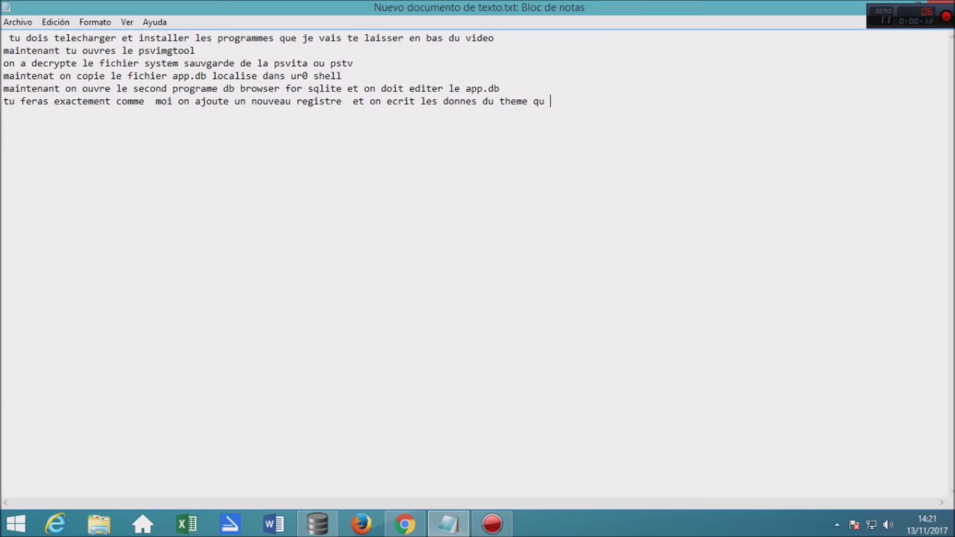
{"action": "type", "text": " on veut ajouter"}
Add the line "je vais te laisser le meme theme comme ça tu feras le meme" to the note and minimize it.
{"action": "key", "text": "Return"}
{"action": "type", "text": "je vai"}
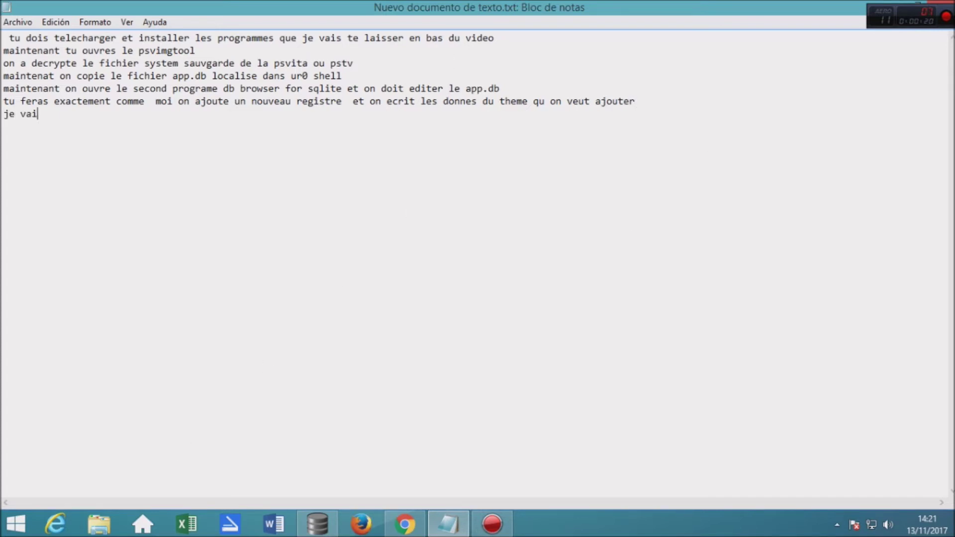
{"action": "type", "text": "s te laisser le meme theme comme ça"}
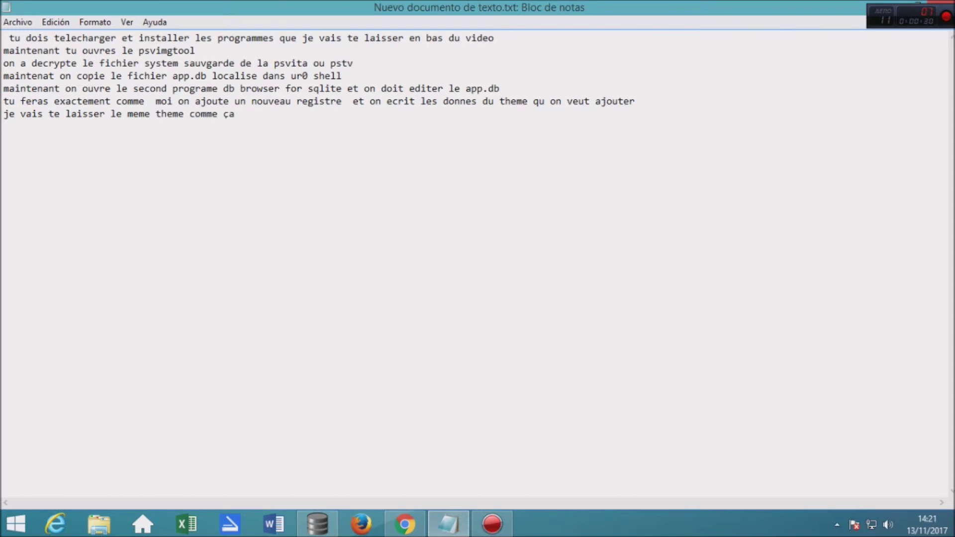
{"action": "type", "text": " tu feras le meme"}
{"action": "left_click", "coordinate": [898, 6]}
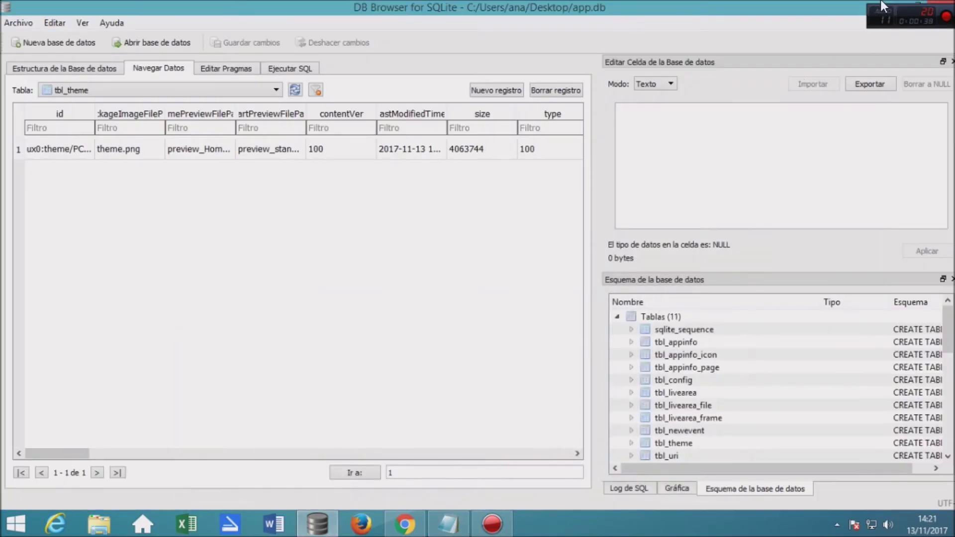
Copy the danganronpa reload theme folder from the desktop's PSVita DB Theme Installer 360 v2.1 folder after viewing its contents.
{"action": "left_click", "coordinate": [898, 6]}
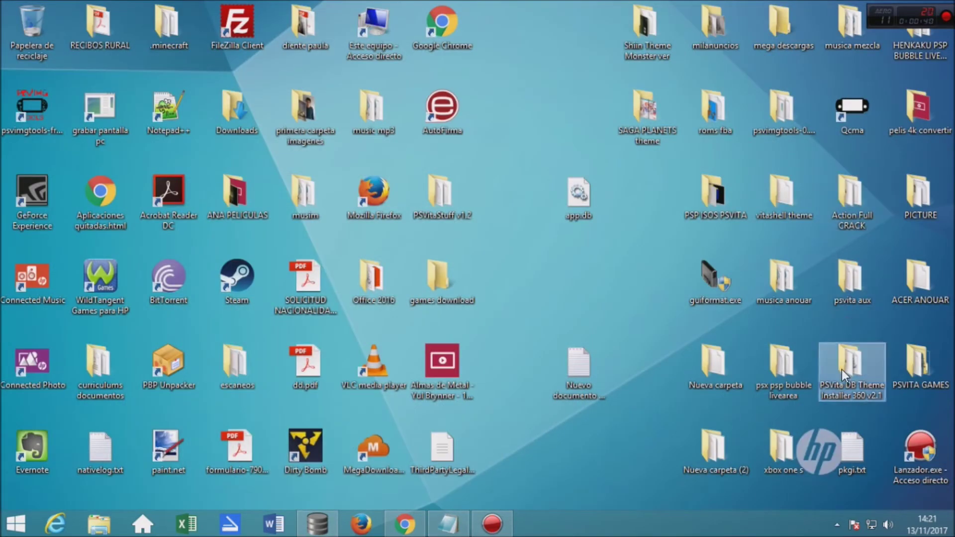
{"action": "double_click", "coordinate": [842, 371]}
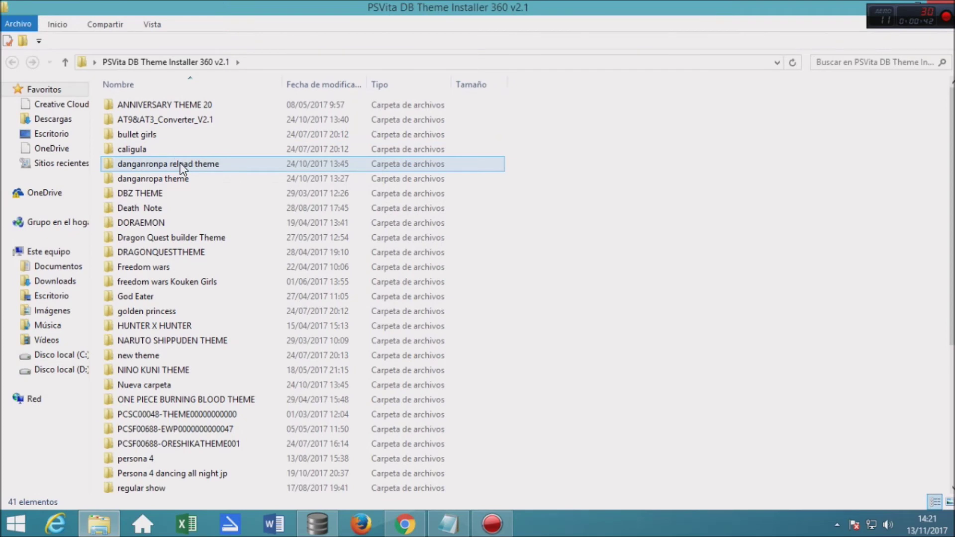
{"action": "left_click", "coordinate": [180, 163]}
{"action": "right_click", "coordinate": [180, 164]}
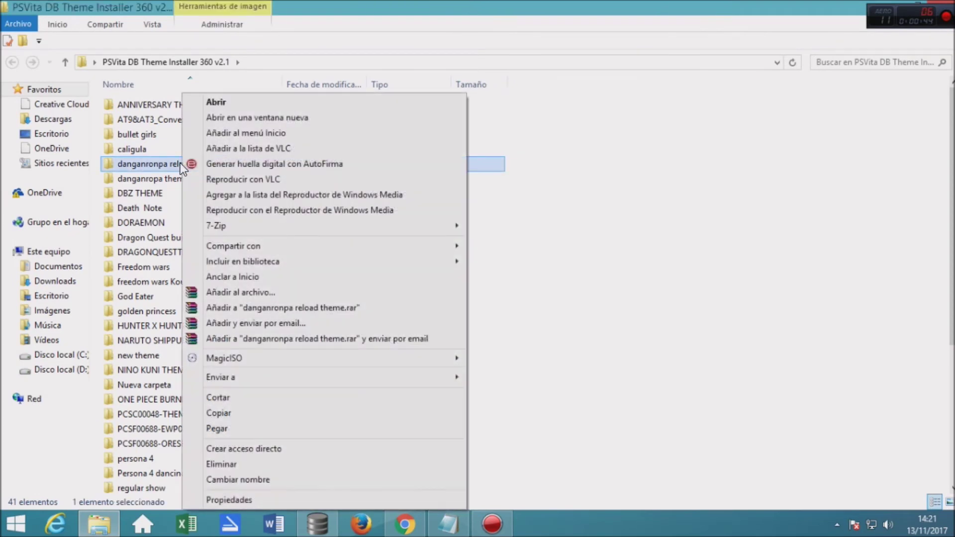
{"action": "key", "text": "Return"}
{"action": "left_click", "coordinate": [67, 62]}
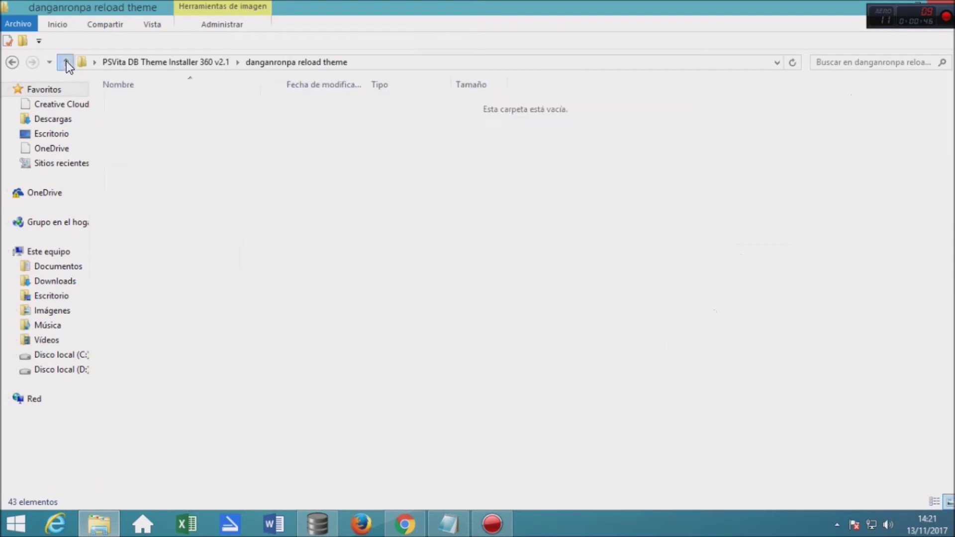
{"action": "right_click", "coordinate": [181, 168]}
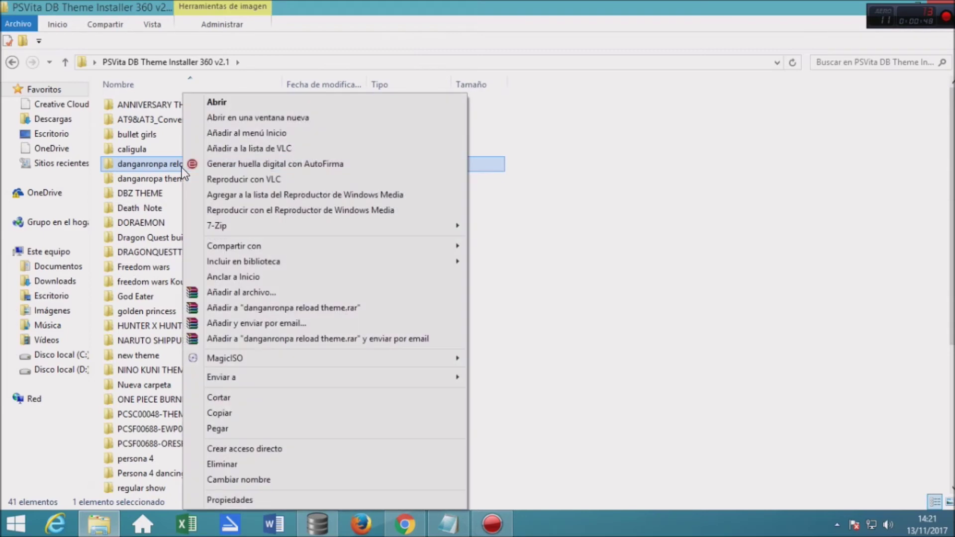
{"action": "key", "text": "Return"}
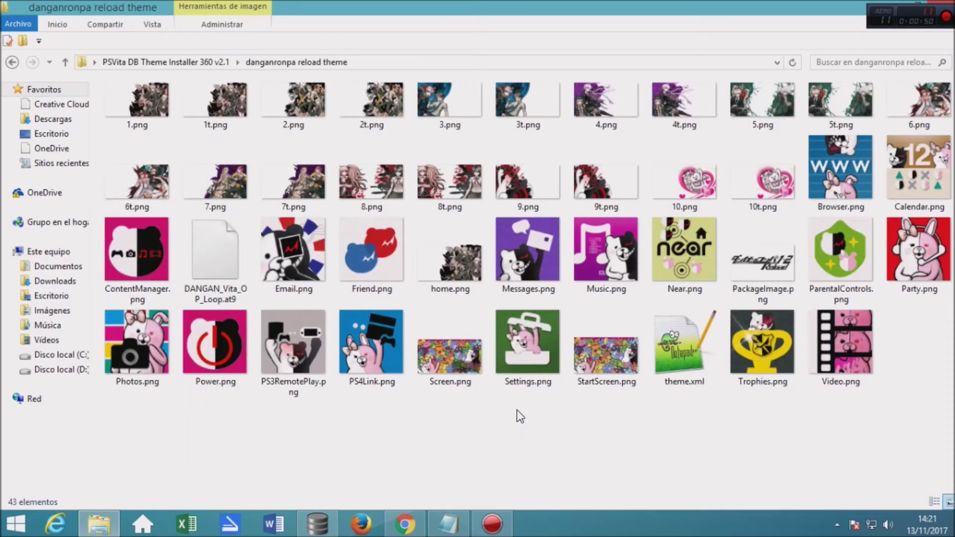
{"action": "left_click", "coordinate": [64, 61]}
{"action": "right_click", "coordinate": [161, 164]}
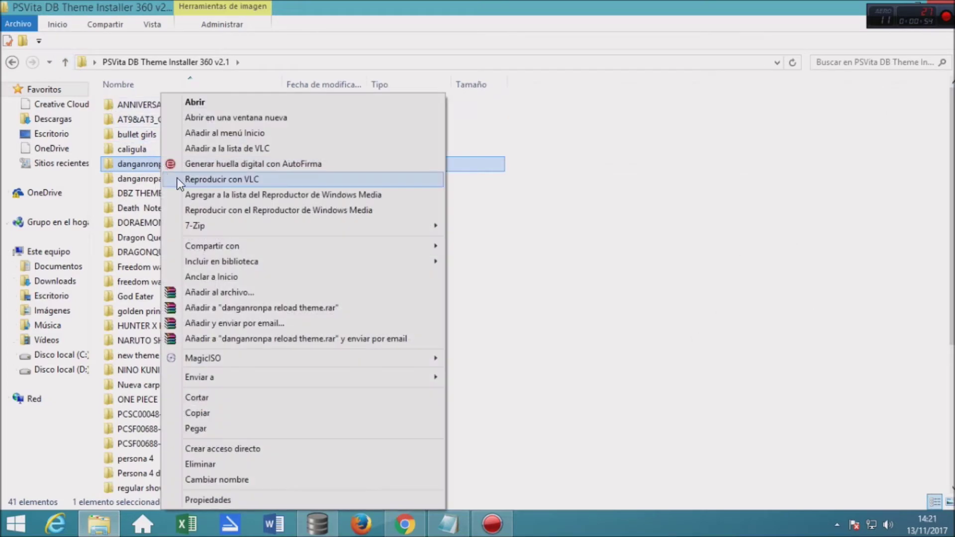
{"action": "left_click", "coordinate": [222, 417]}
Leave the theme installer folder and open the PS Vita folder inside Documents.
{"action": "left_click", "coordinate": [97, 517]}
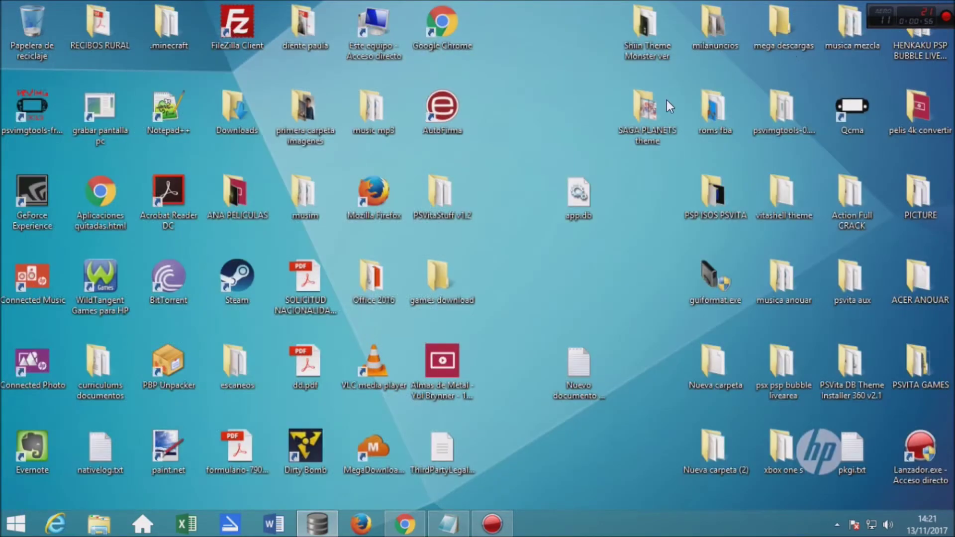
{"action": "left_click", "coordinate": [97, 519]}
{"action": "double_click", "coordinate": [194, 121]}
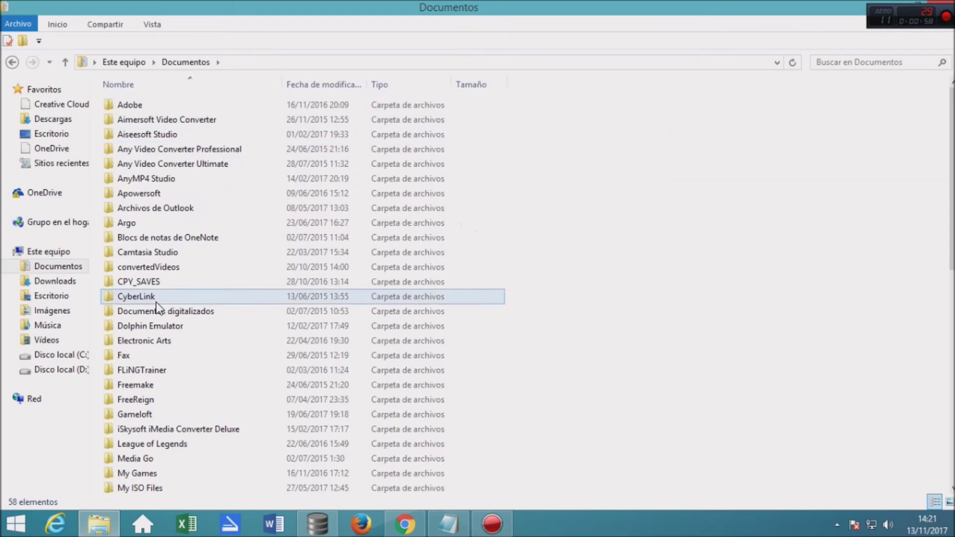
{"action": "scroll", "coordinate": [167, 296], "scroll_direction": "down", "scroll_amount": 4}
{"action": "double_click", "coordinate": [159, 404]}
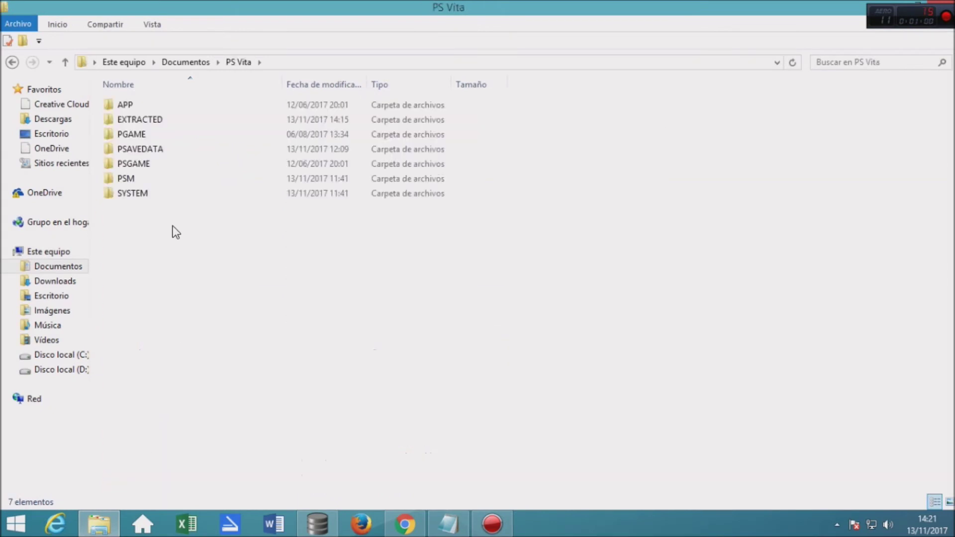
Open the danganronpa theme folder under PSAVEDATA, inside the account folder's VHBL01234\theme.
{"action": "double_click", "coordinate": [179, 149]}
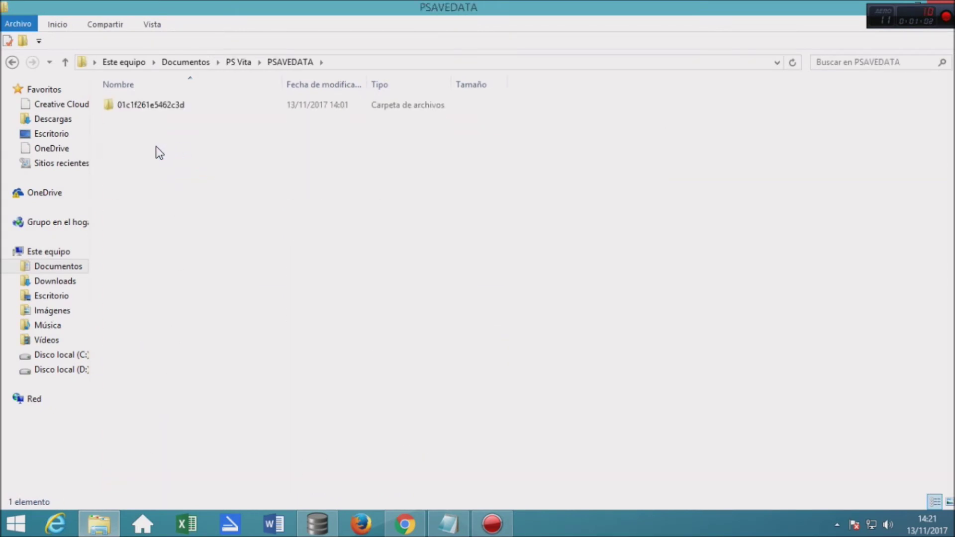
{"action": "left_click", "coordinate": [65, 61]}
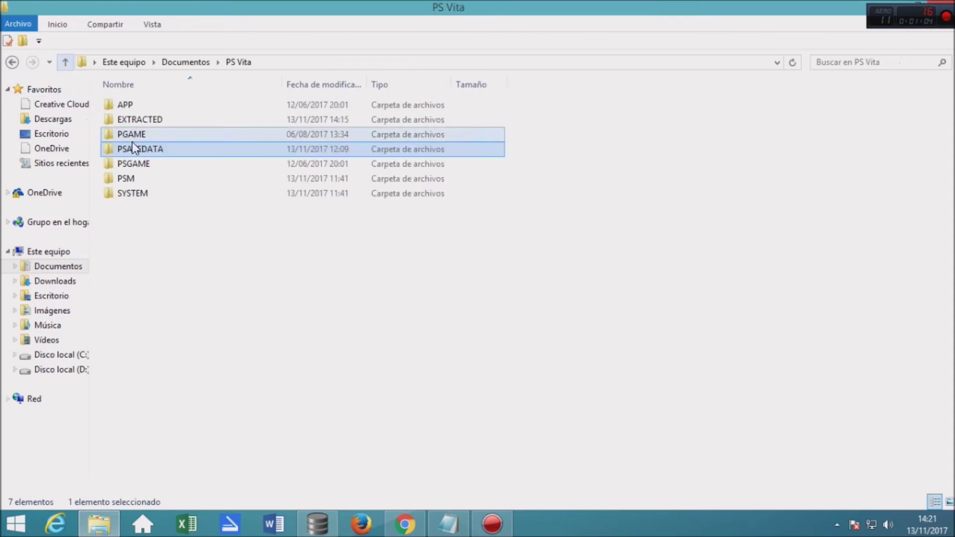
{"action": "double_click", "coordinate": [142, 149]}
{"action": "double_click", "coordinate": [155, 104]}
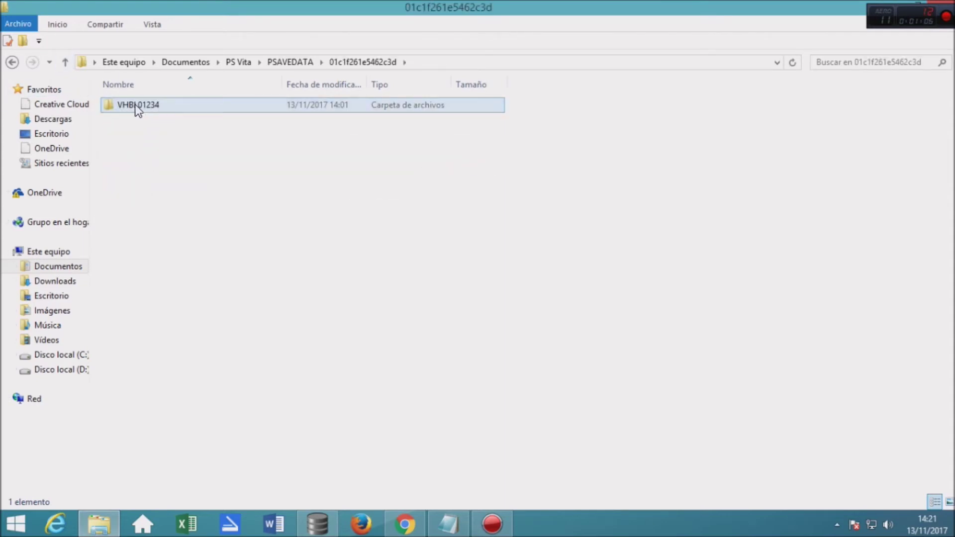
{"action": "double_click", "coordinate": [133, 107]}
{"action": "double_click", "coordinate": [150, 103]}
{"action": "left_click", "coordinate": [156, 107]}
{"action": "double_click", "coordinate": [155, 106]}
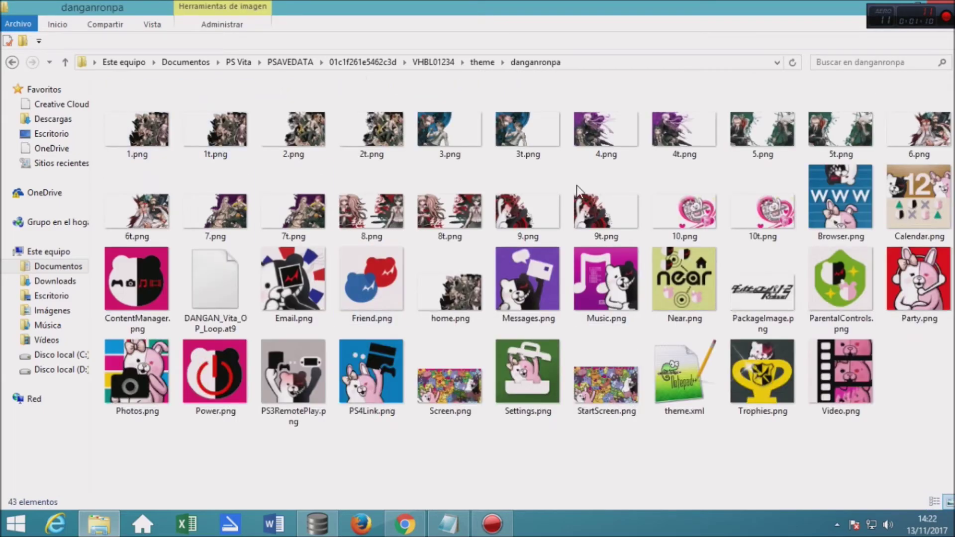
{"action": "left_click", "coordinate": [65, 62]}
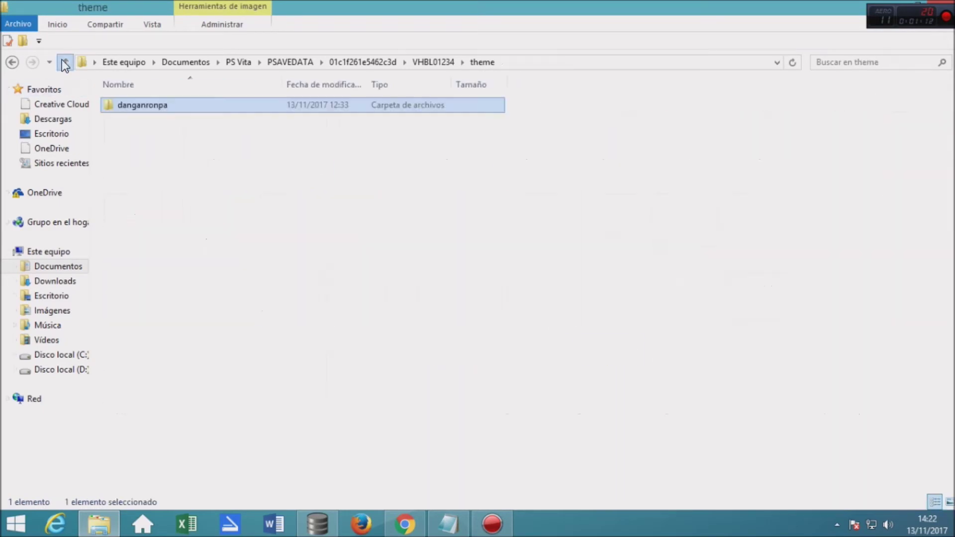
{"action": "double_click", "coordinate": [150, 109]}
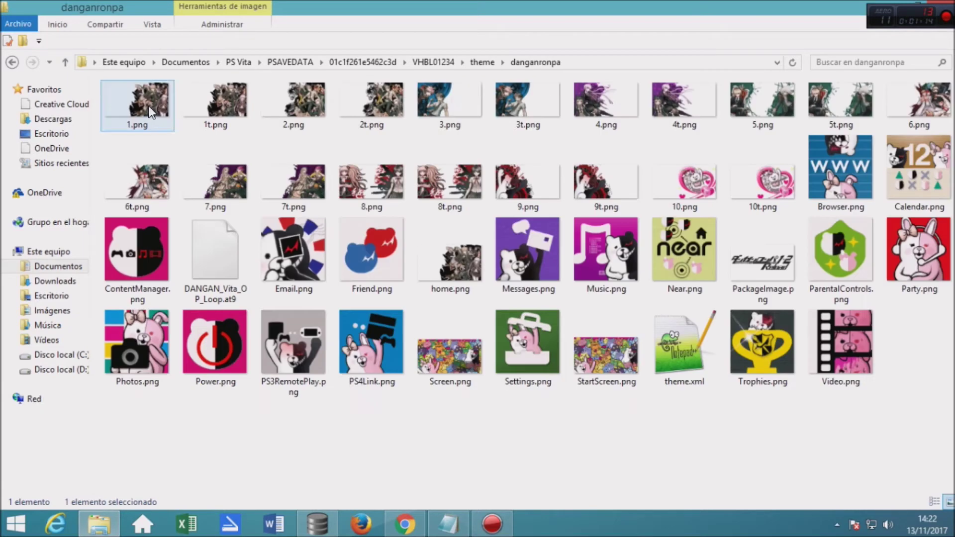
Copy the VHBL01234\theme\danganronpa part of the folder's path.
{"action": "left_click", "coordinate": [560, 90]}
{"action": "left_click", "coordinate": [594, 70]}
{"action": "left_click_drag", "start_coordinate": [497, 62], "coordinate": [340, 65]}
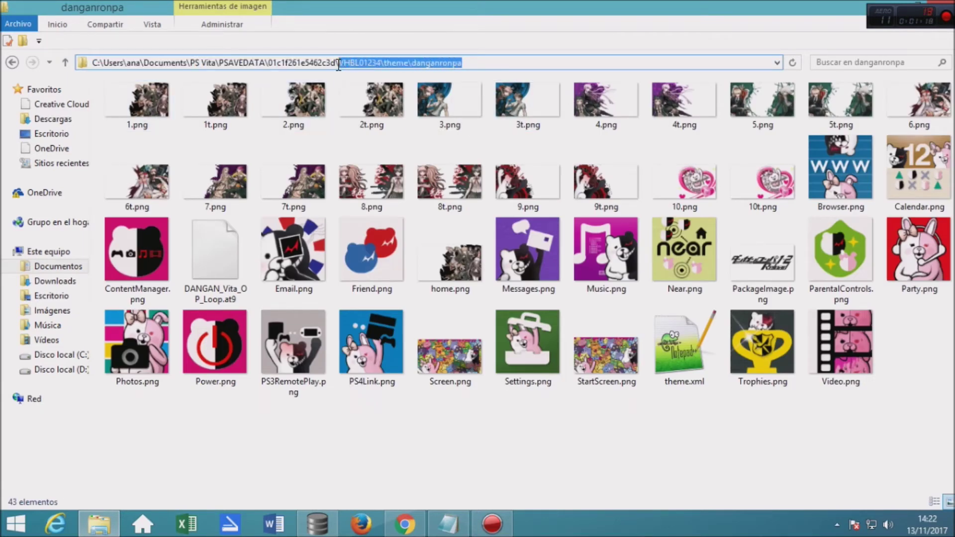
{"action": "right_click", "coordinate": [387, 62]}
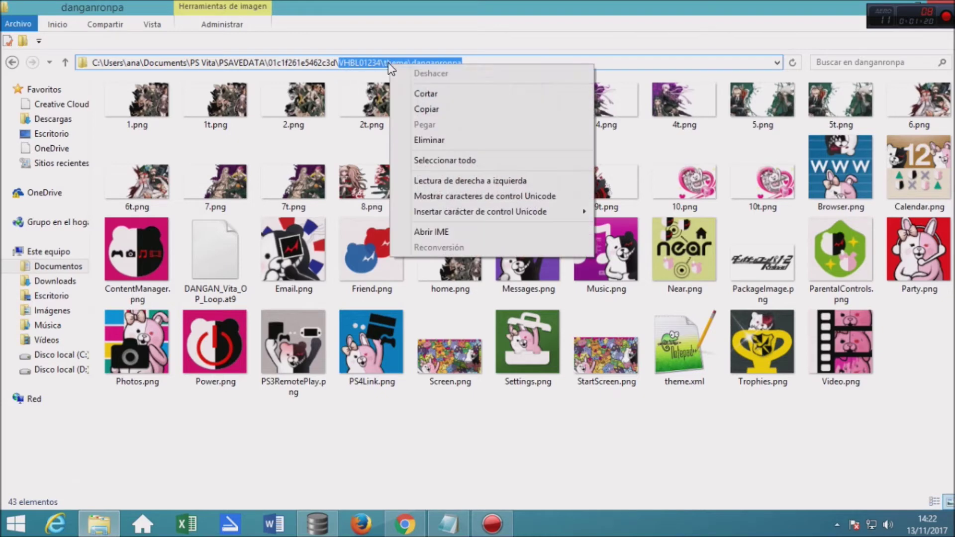
{"action": "left_click", "coordinate": [437, 109]}
In DB Browser for SQLite, add a new record to tbl_theme and enter ux0:pspemu/PSP/SAVEDATA/ in its id cell.
{"action": "left_click", "coordinate": [317, 523]}
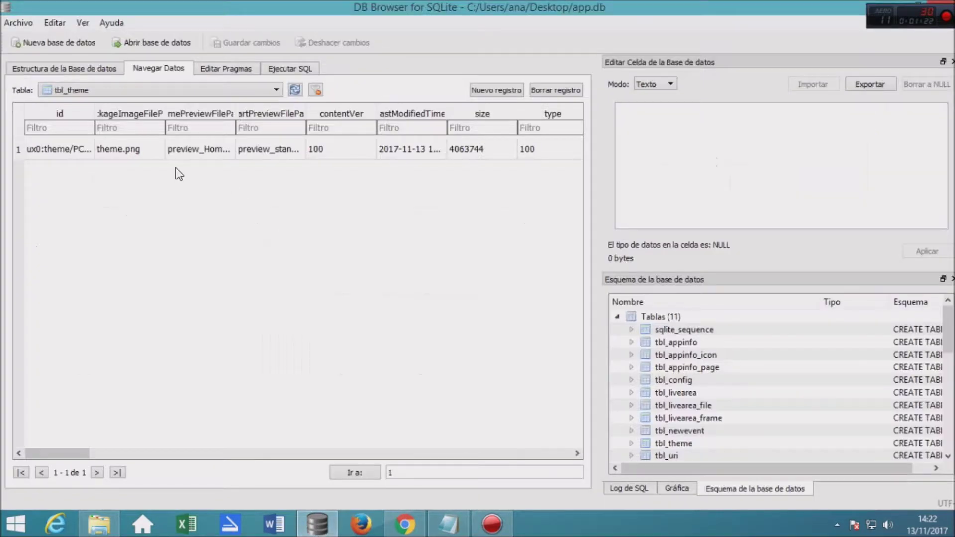
{"action": "left_click", "coordinate": [488, 90]}
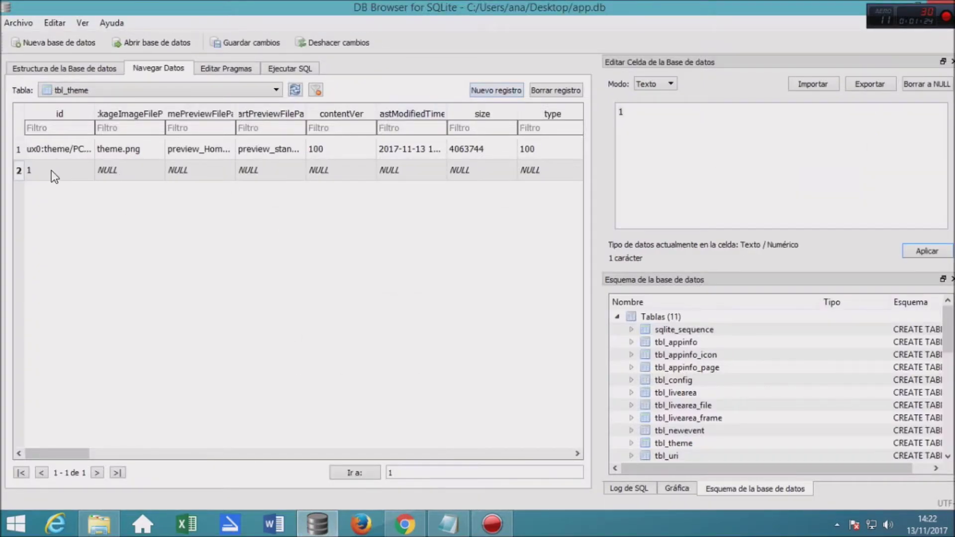
{"action": "double_click", "coordinate": [52, 172]}
{"action": "double_click", "coordinate": [630, 115]}
{"action": "type", "text": "ux0"}
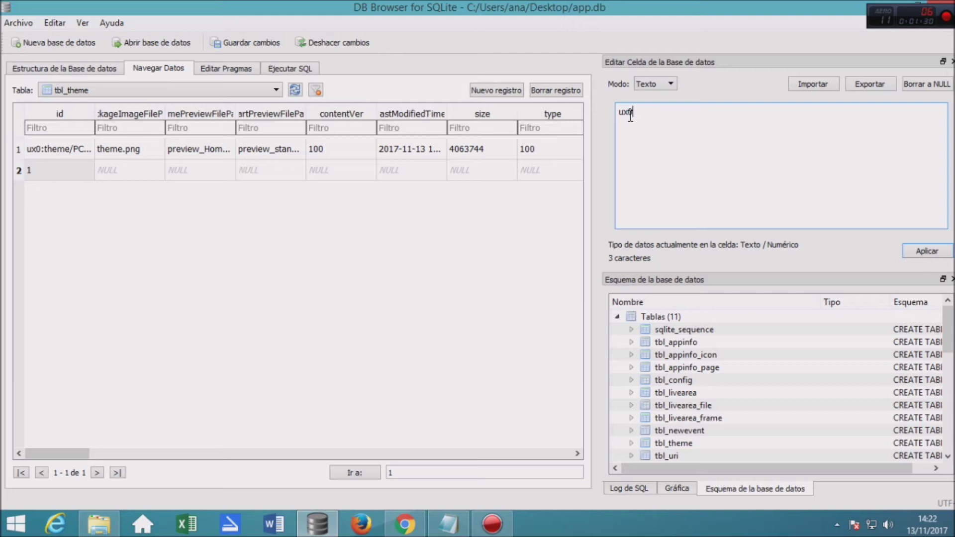
{"action": "type", "text": ":psp"}
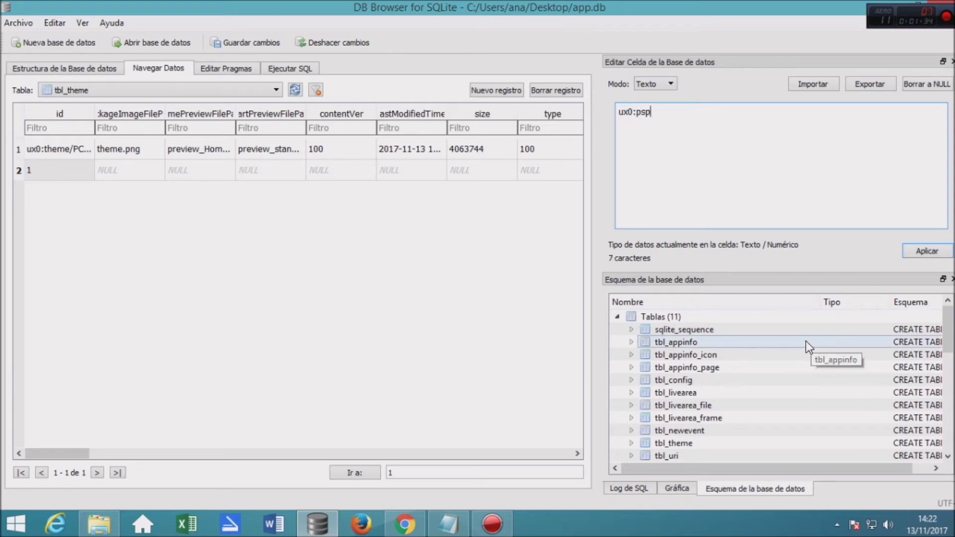
{"action": "type", "text": "emu/PSP/SAVEDATA"}
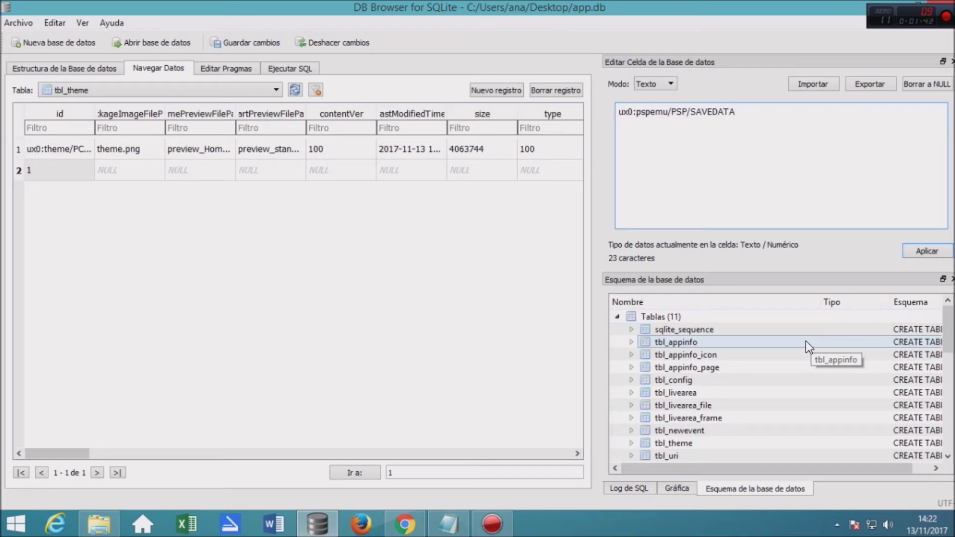
{"action": "type", "text": "/"}
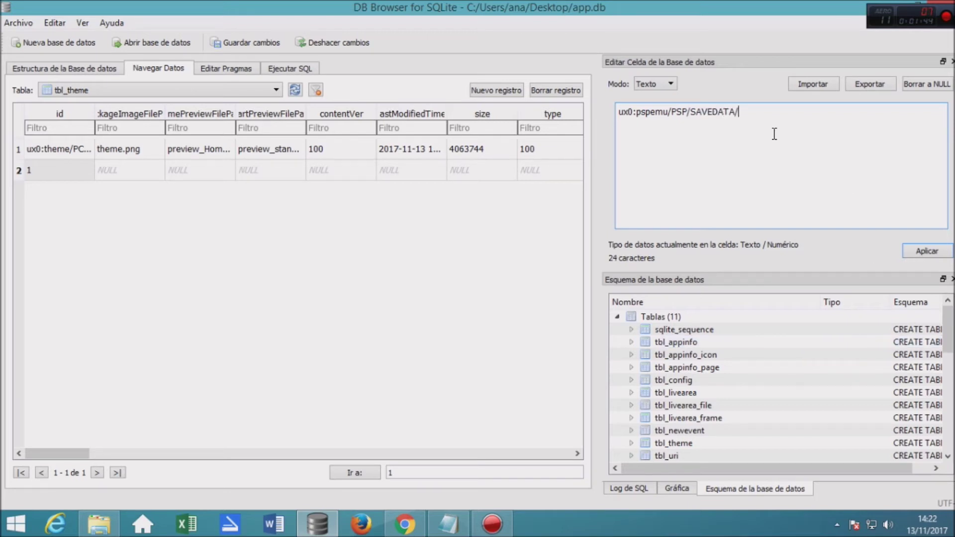
Append the copied path VHBL01234\theme\danganronpa to the new record's id and apply the cell value.
{"action": "right_click", "coordinate": [780, 120]}
{"action": "left_click", "coordinate": [804, 196]}
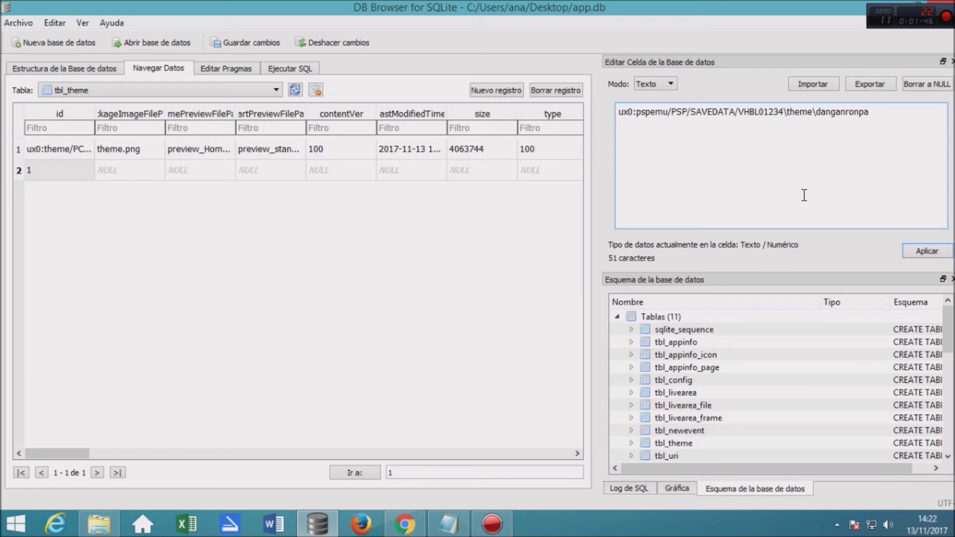
{"action": "left_click_drag", "start_coordinate": [879, 113], "coordinate": [615, 111]}
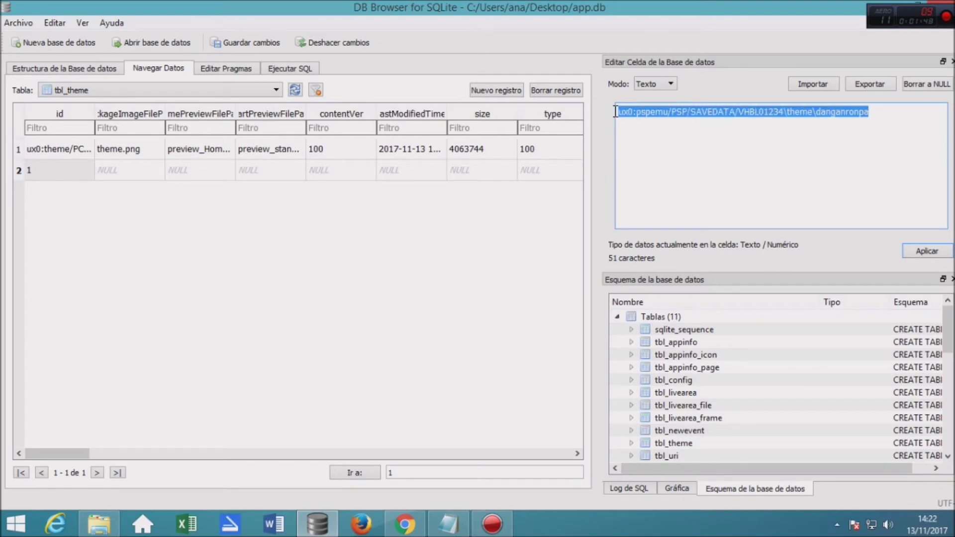
{"action": "left_click", "coordinate": [921, 251]}
Copy the full file name PackageImage.png from the danganronpa theme folder in File Explorer.
{"action": "left_click", "coordinate": [121, 173]}
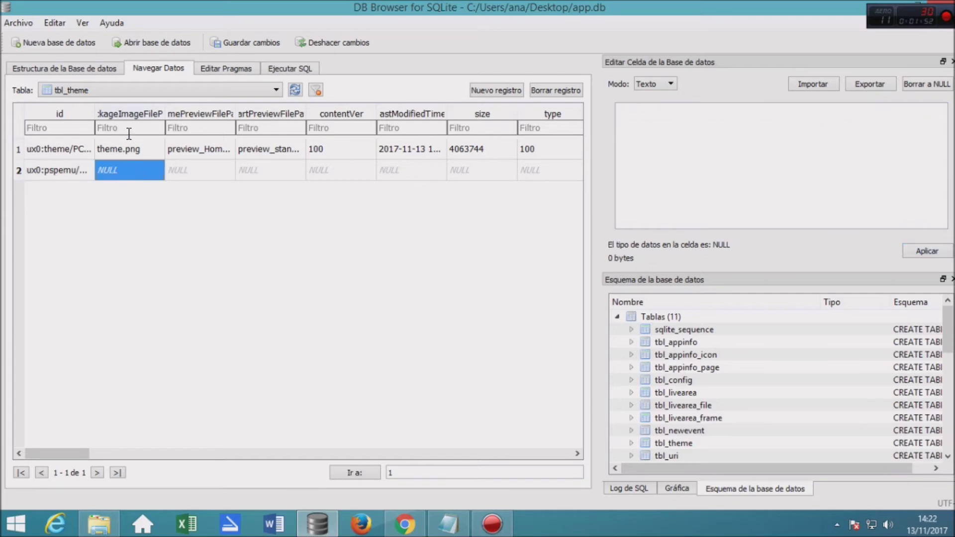
{"action": "left_click", "coordinate": [99, 524]}
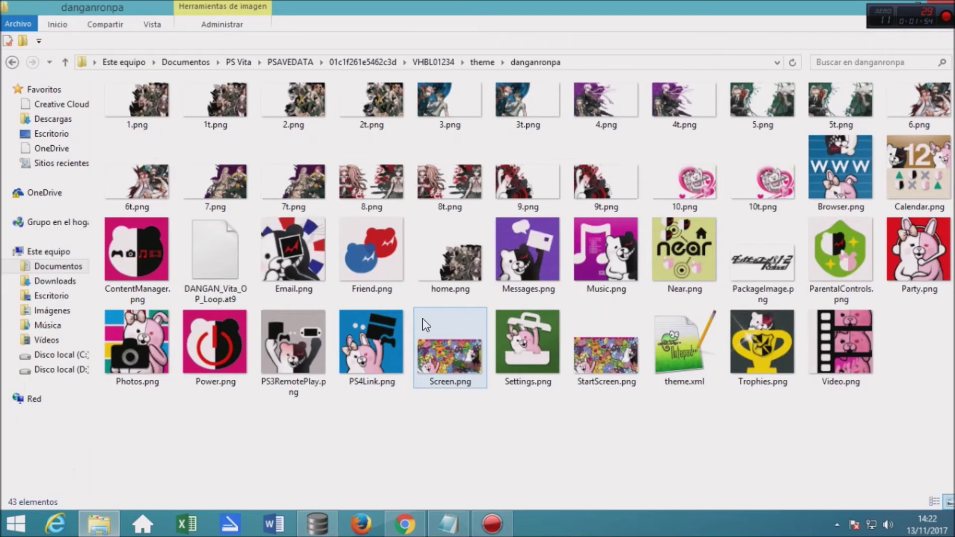
{"action": "left_click", "coordinate": [748, 291]}
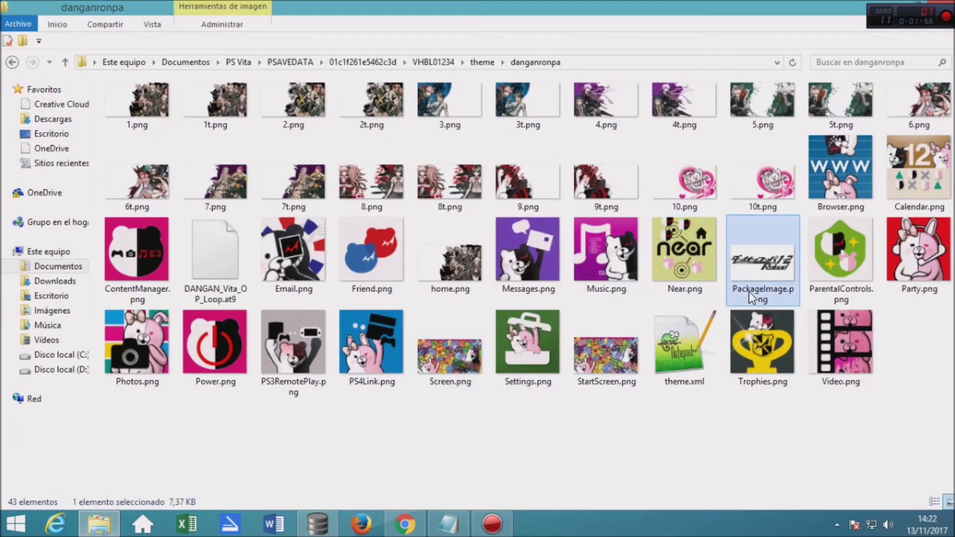
{"action": "right_click", "coordinate": [764, 296]}
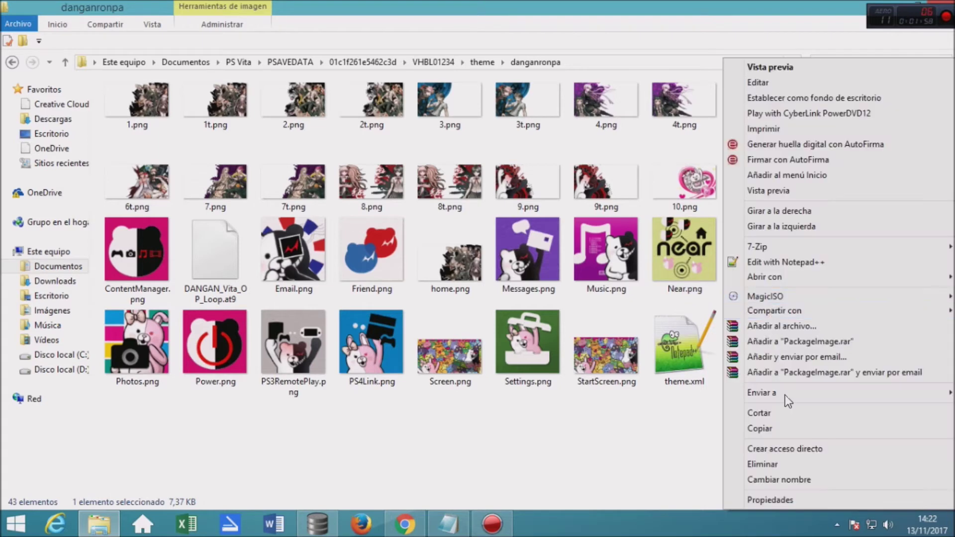
{"action": "left_click", "coordinate": [798, 475]}
{"action": "left_click", "coordinate": [759, 302]}
{"action": "left_click_drag", "start_coordinate": [759, 302], "coordinate": [728, 288]}
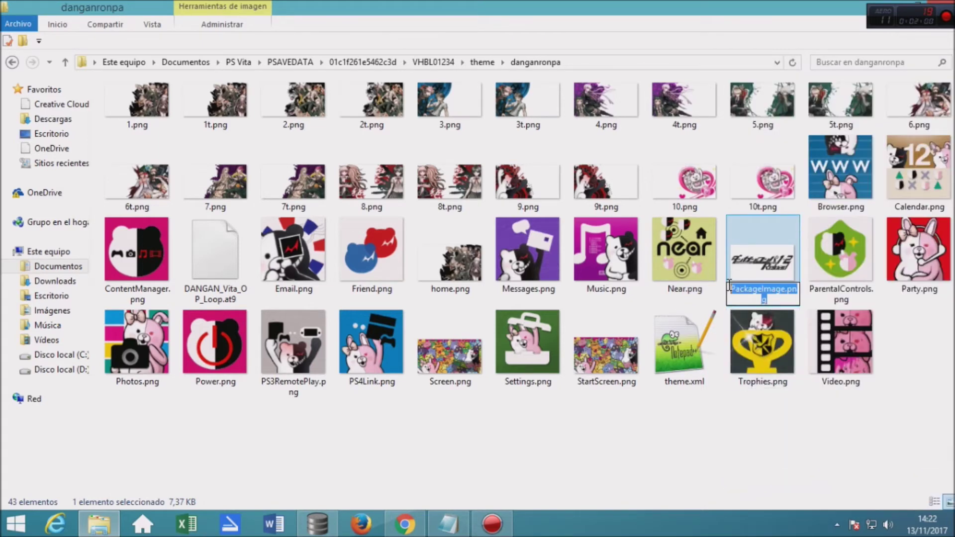
{"action": "right_click", "coordinate": [756, 295]}
In DB Browser for SQLite, paste PackageImage.png into the new tbl_theme record's package image file path cell.
{"action": "left_click", "coordinate": [317, 523]}
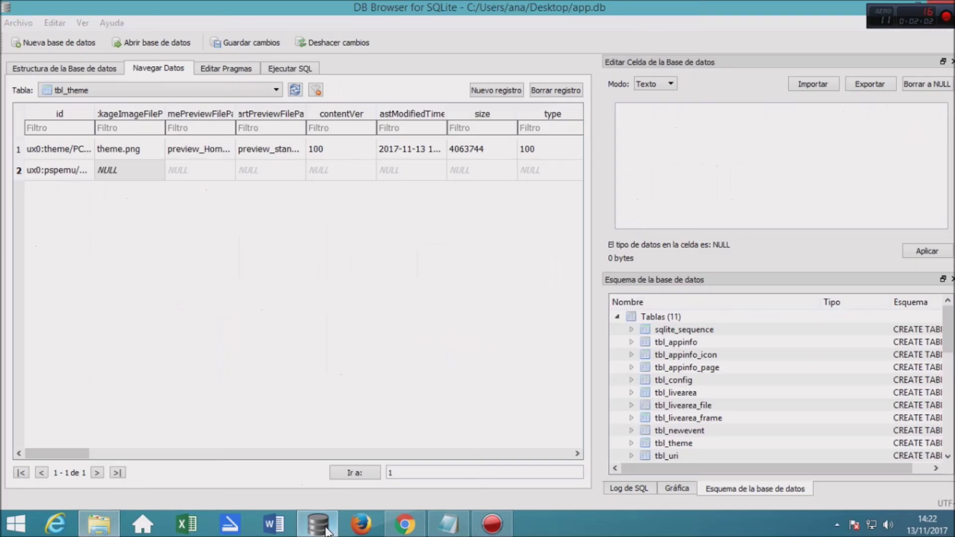
{"action": "double_click", "coordinate": [130, 172]}
{"action": "right_click", "coordinate": [136, 170]}
{"action": "left_click", "coordinate": [170, 247]}
{"action": "left_click", "coordinate": [195, 169]}
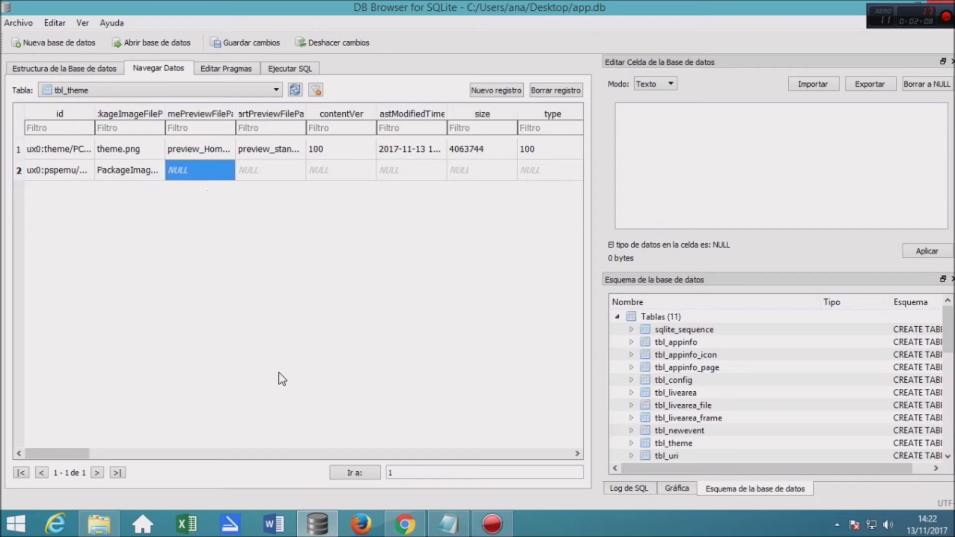
Copy the full file name Screen.png from the danganronpa folder in File Explorer.
{"action": "left_click", "coordinate": [99, 524]}
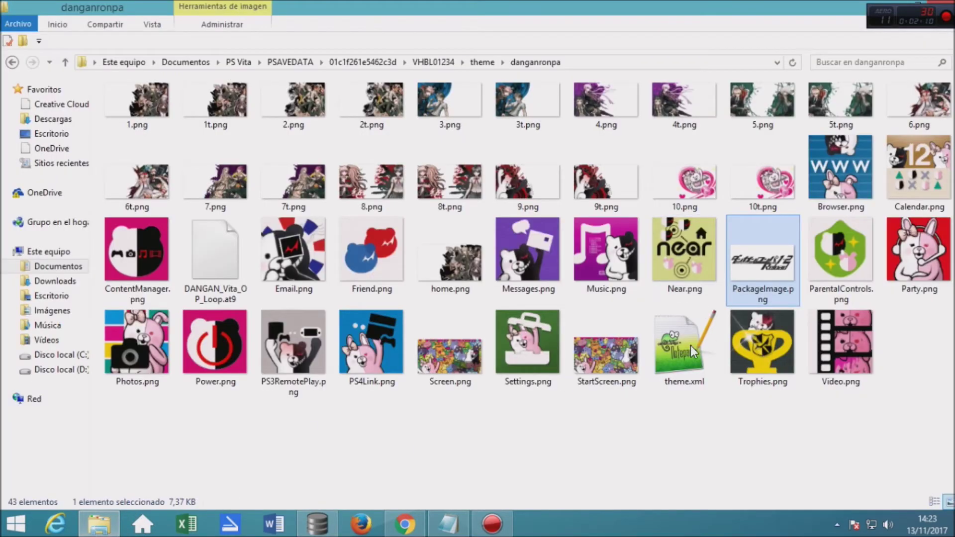
{"action": "right_click", "coordinate": [450, 380]}
{"action": "left_click", "coordinate": [520, 480]}
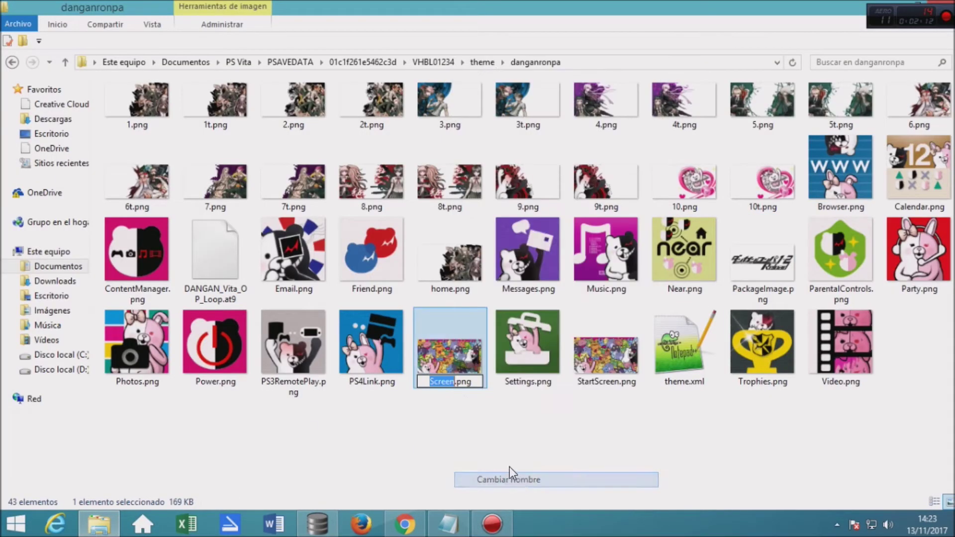
{"action": "double_click", "coordinate": [440, 382]}
{"action": "right_click", "coordinate": [440, 382]}
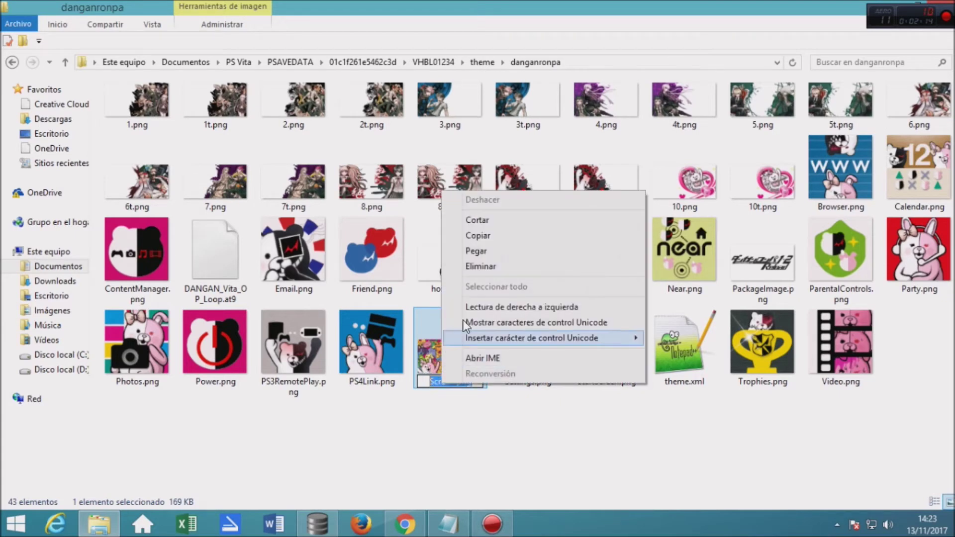
{"action": "left_click", "coordinate": [497, 234]}
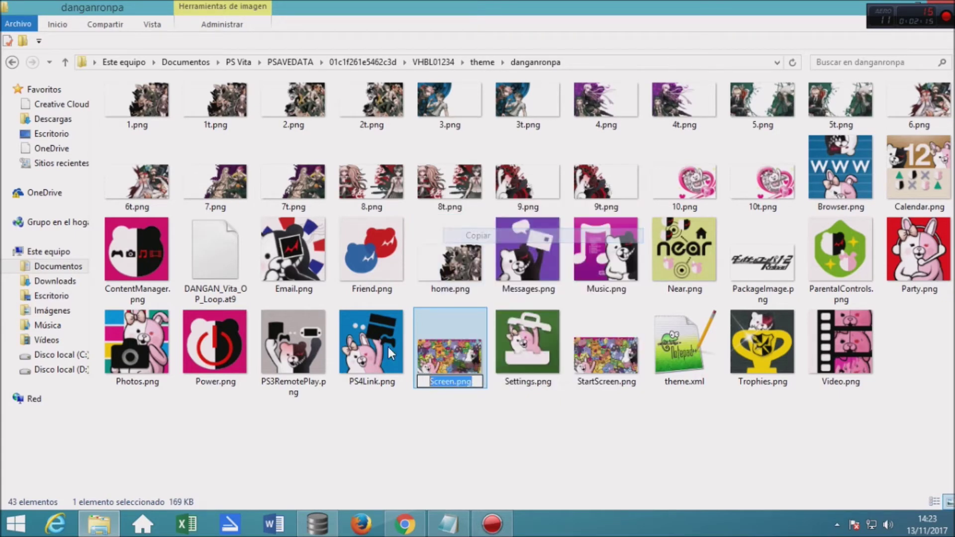
In DB Browser for SQLite, paste Screen.png into the new record's home preview file path cell.
{"action": "left_click", "coordinate": [317, 523]}
{"action": "double_click", "coordinate": [190, 172]}
{"action": "right_click", "coordinate": [192, 172]}
{"action": "left_click", "coordinate": [245, 246]}
{"action": "left_click", "coordinate": [261, 174]}
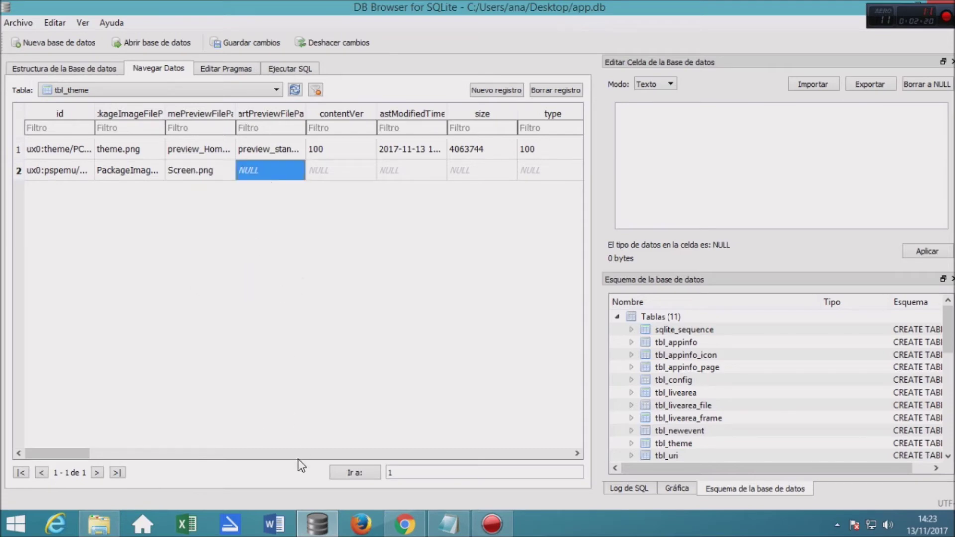
Copy the full file name StartScreen.png from the danganronpa folder in File Explorer.
{"action": "left_click", "coordinate": [98, 523]}
{"action": "right_click", "coordinate": [607, 369]}
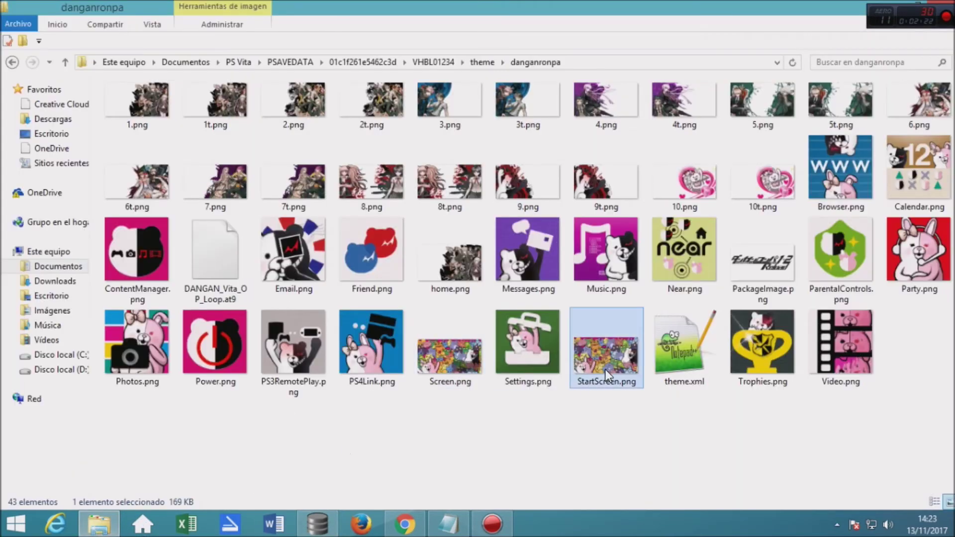
{"action": "left_click", "coordinate": [662, 477]}
{"action": "left_click_drag", "start_coordinate": [636, 378], "coordinate": [577, 381]}
{"action": "right_click", "coordinate": [597, 382]}
{"action": "left_click", "coordinate": [640, 231]}
In DB Browser for SQLite, paste StartScreen.png into the new record's start preview file path cell.
{"action": "left_click", "coordinate": [318, 524]}
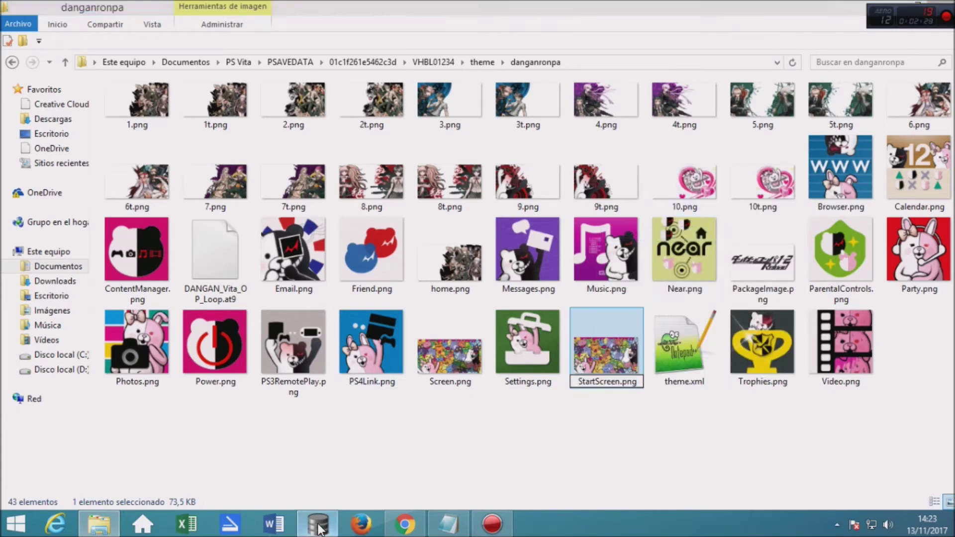
{"action": "double_click", "coordinate": [271, 170]}
{"action": "right_click", "coordinate": [271, 171]}
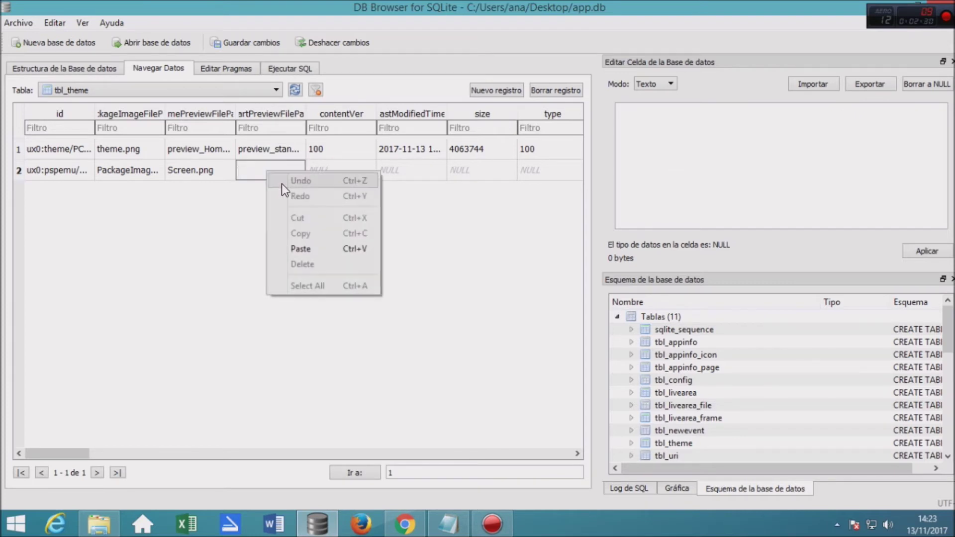
{"action": "left_click", "coordinate": [348, 245]}
{"action": "key", "text": "Return"}
Set the new record's contentVer to 100.
{"action": "double_click", "coordinate": [325, 178]}
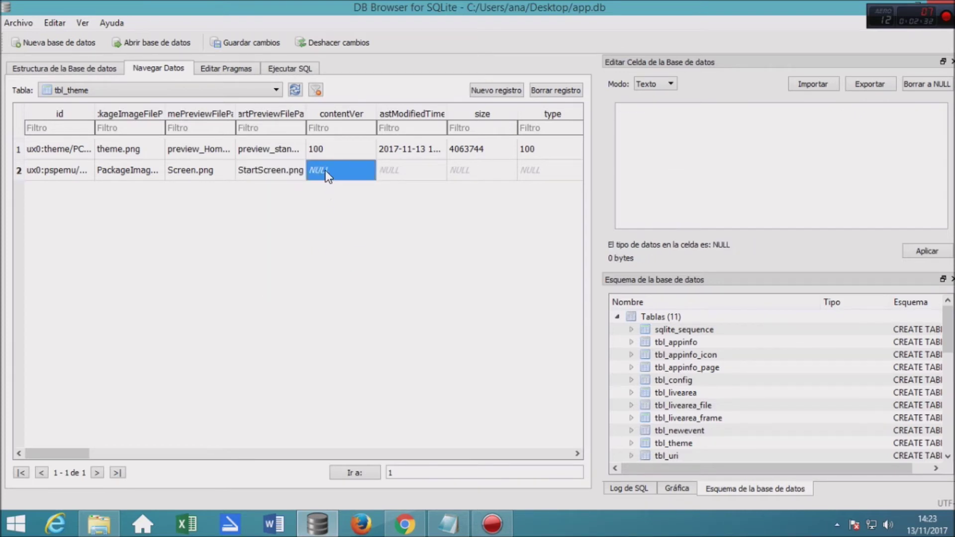
{"action": "left_click", "coordinate": [337, 171]}
{"action": "double_click", "coordinate": [337, 172]}
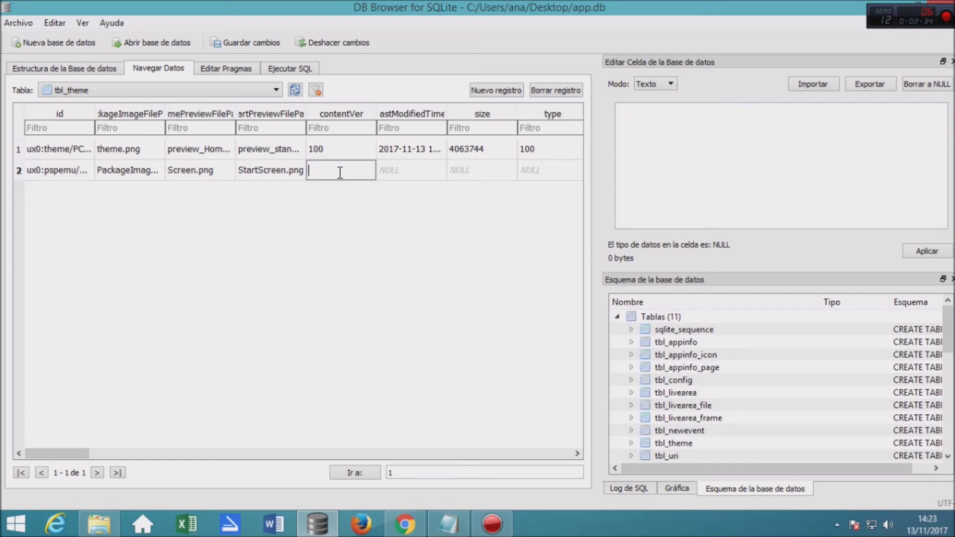
{"action": "type", "text": "100"}
Enter the date 2017-11-13 in the new record's last modified time cell.
{"action": "left_click", "coordinate": [391, 172]}
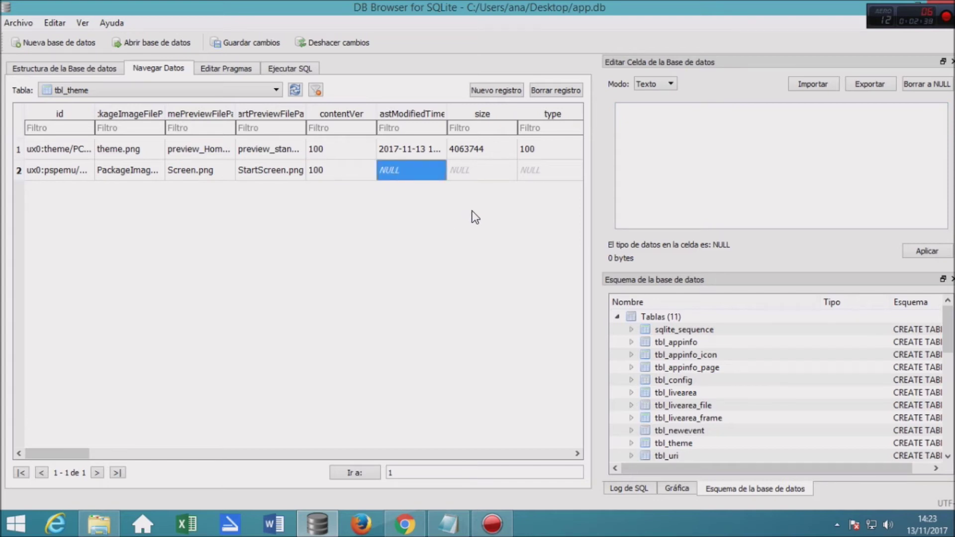
{"action": "type", "text": "2017"}
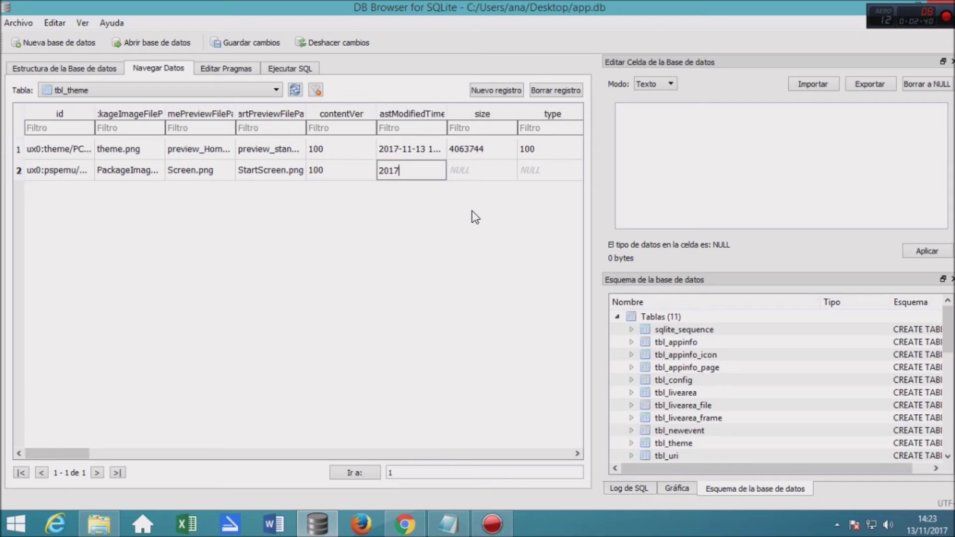
{"action": "type", "text": "-11-13"}
Copy the time 12:49:34.000 from the first record's last modified time, append it to the new record's date and apply the value.
{"action": "left_click", "coordinate": [436, 154]}
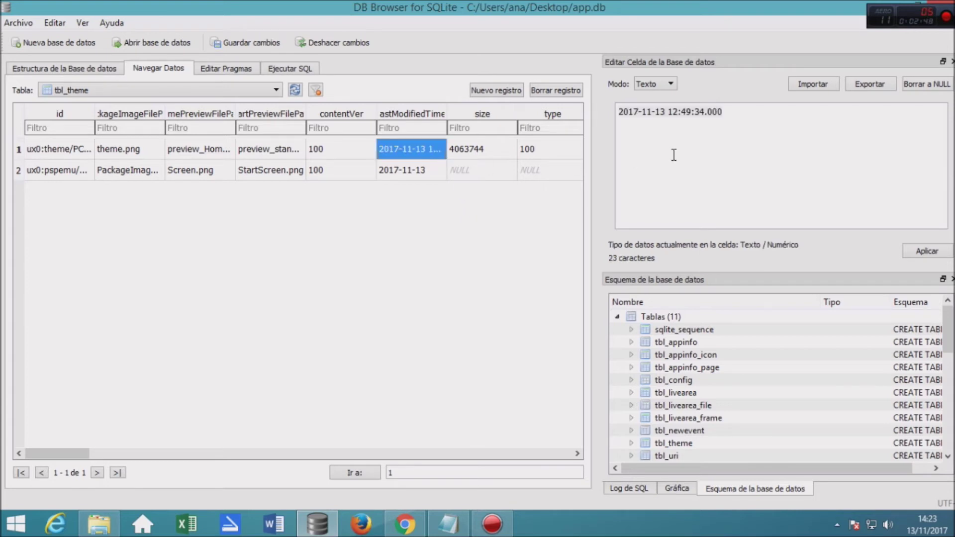
{"action": "left_click_drag", "start_coordinate": [724, 111], "coordinate": [667, 112]}
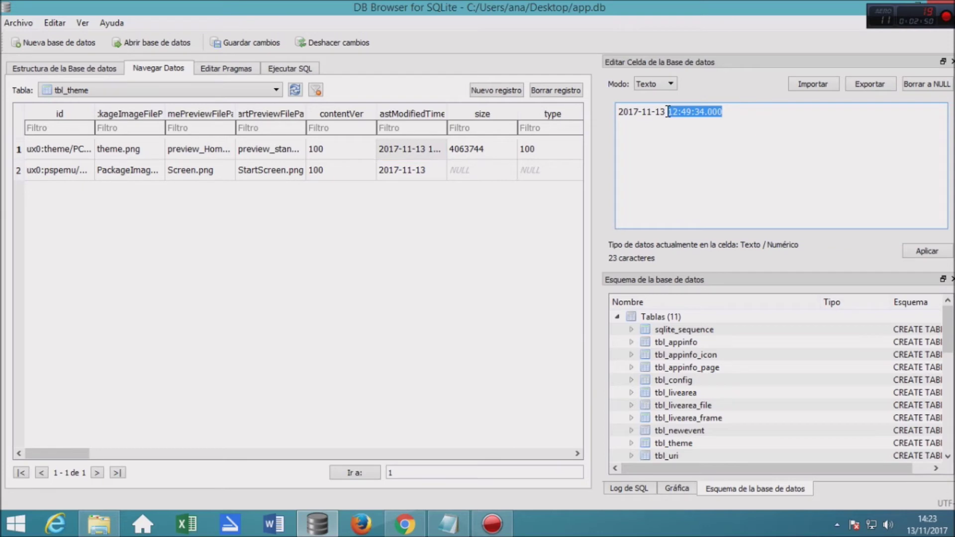
{"action": "right_click", "coordinate": [668, 111]}
{"action": "left_click", "coordinate": [704, 175]}
{"action": "left_click", "coordinate": [433, 170]}
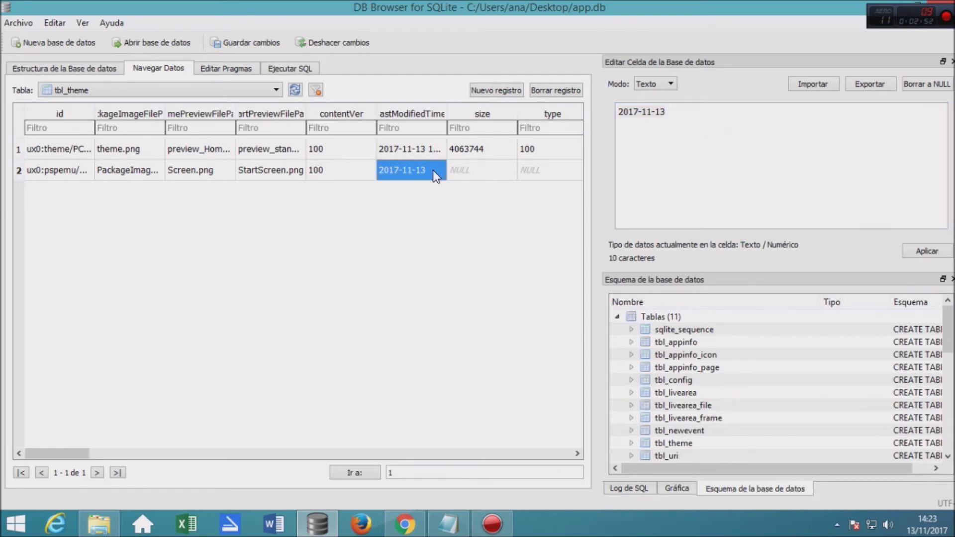
{"action": "left_click", "coordinate": [669, 112]}
{"action": "right_click", "coordinate": [669, 112]}
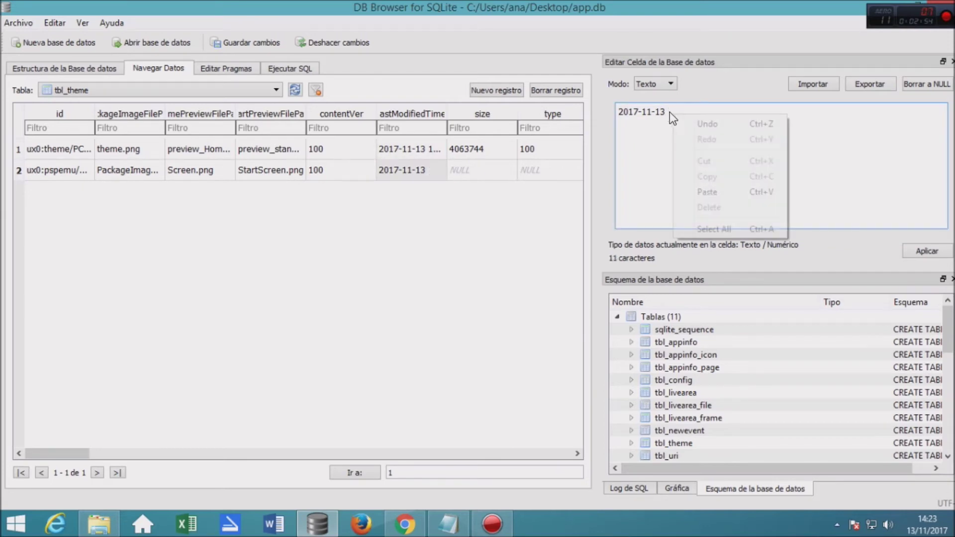
{"action": "left_click", "coordinate": [706, 191]}
{"action": "left_click", "coordinate": [924, 252]}
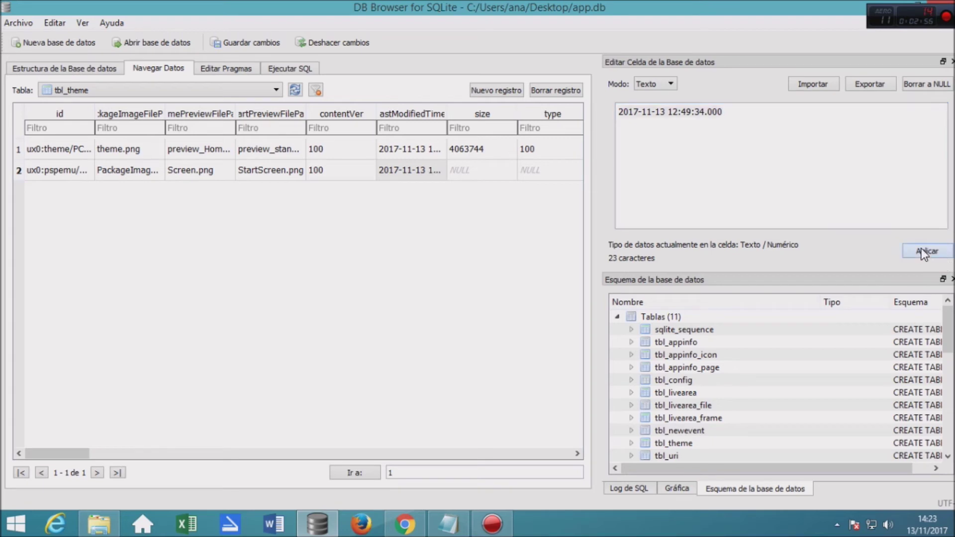
Set the new record's size to 0 and its type to 100.
{"action": "left_click", "coordinate": [478, 174]}
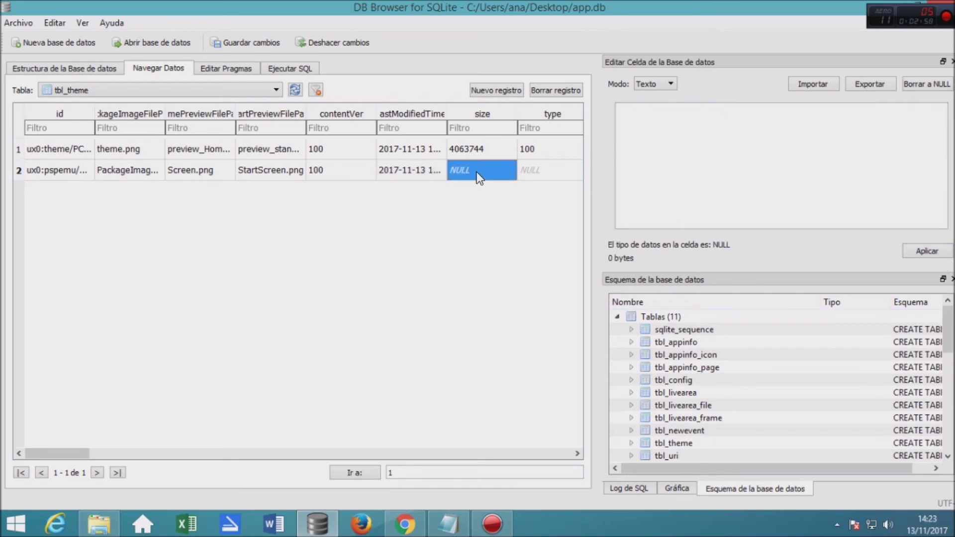
{"action": "double_click", "coordinate": [496, 173]}
{"action": "type", "text": "0"}
{"action": "left_click", "coordinate": [544, 170]}
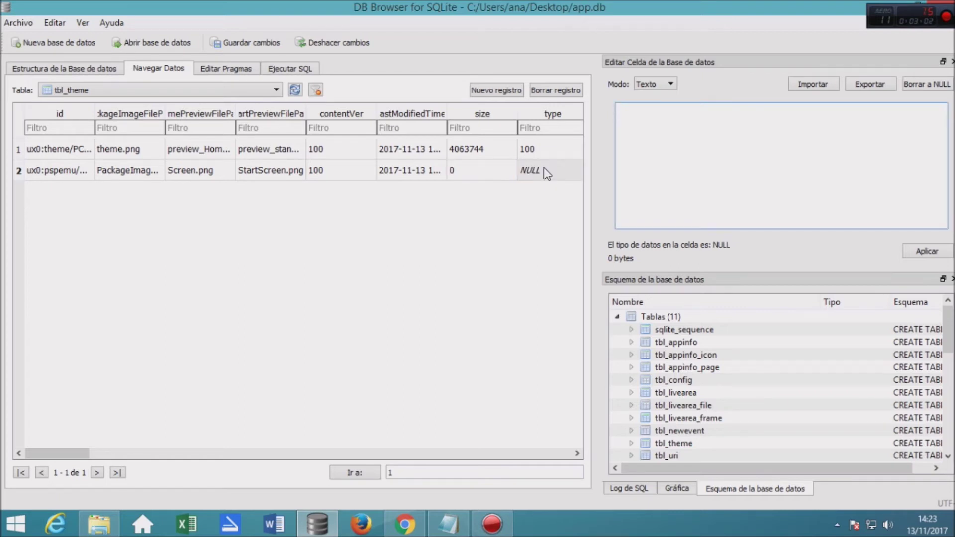
{"action": "double_click", "coordinate": [544, 168]}
{"action": "type", "text": "100"}
{"action": "key", "text": "Return"}
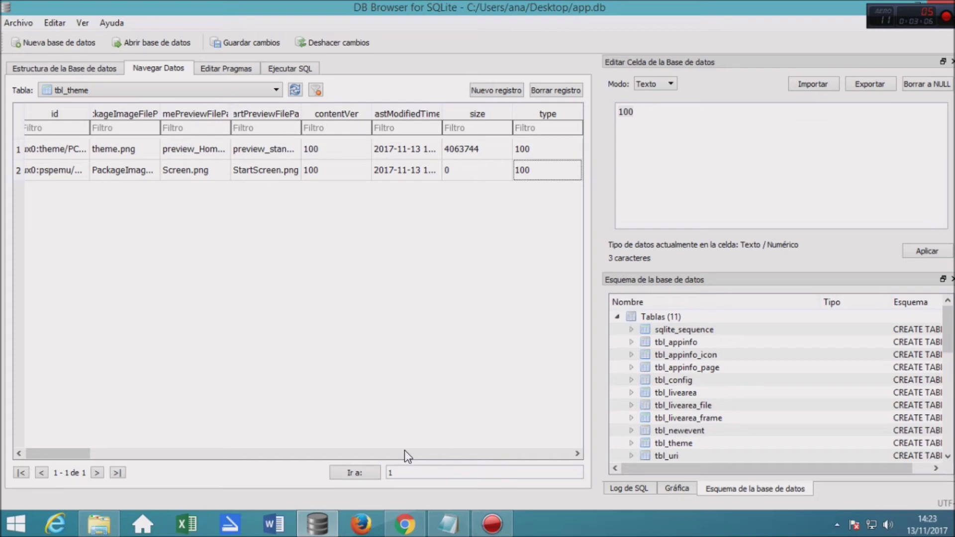
Switch to the Notepad note and append "ON SAUVEGARDE ET ON LA REMET DANS LE MEME DOSSIER D AVANT" to its last line.
{"action": "left_click", "coordinate": [447, 447]}
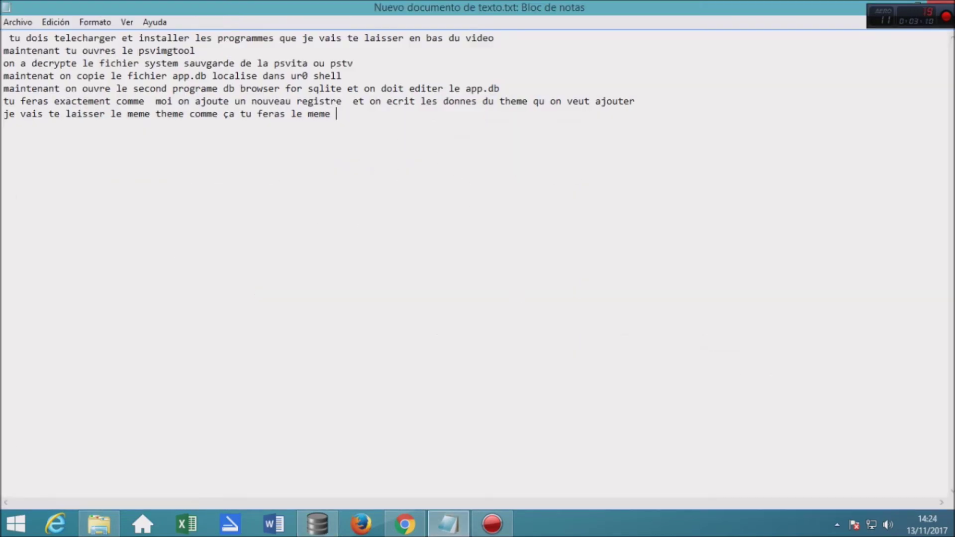
{"action": "type", "text": "ON SAUVEGARDE"}
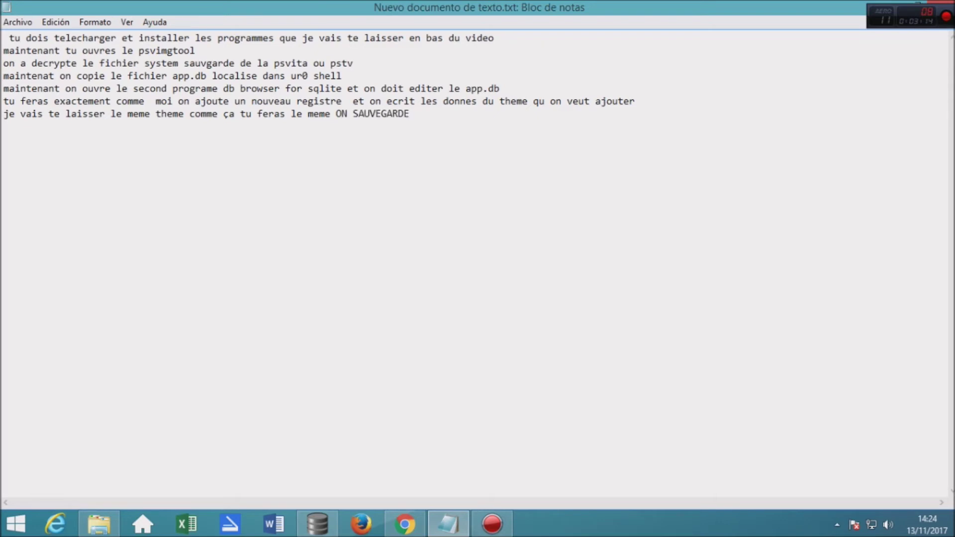
{"action": "type", "text": " E"}
{"action": "type", "text": "T ON LA"}
{"action": "type", "text": " LA "}
{"action": "type", "text": "REMET"}
{"action": "type", "text": " DANS L"}
{"action": "type", "text": "E MEME DOSSIE"}
{"action": "type", "text": "R D AVANT"}
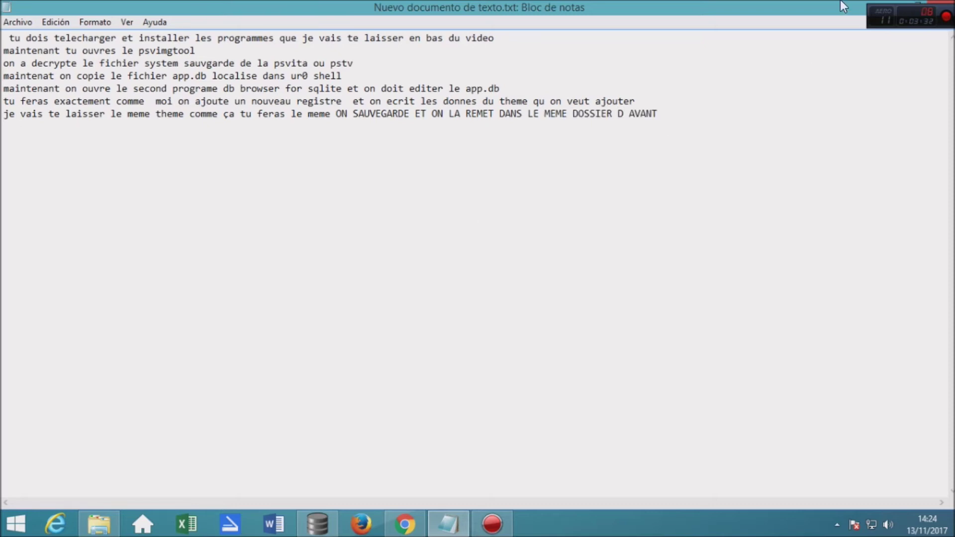
Return to DB Browser for SQLite, save the changes to app.db and close the program.
{"action": "key", "text": "alt+Tab"}
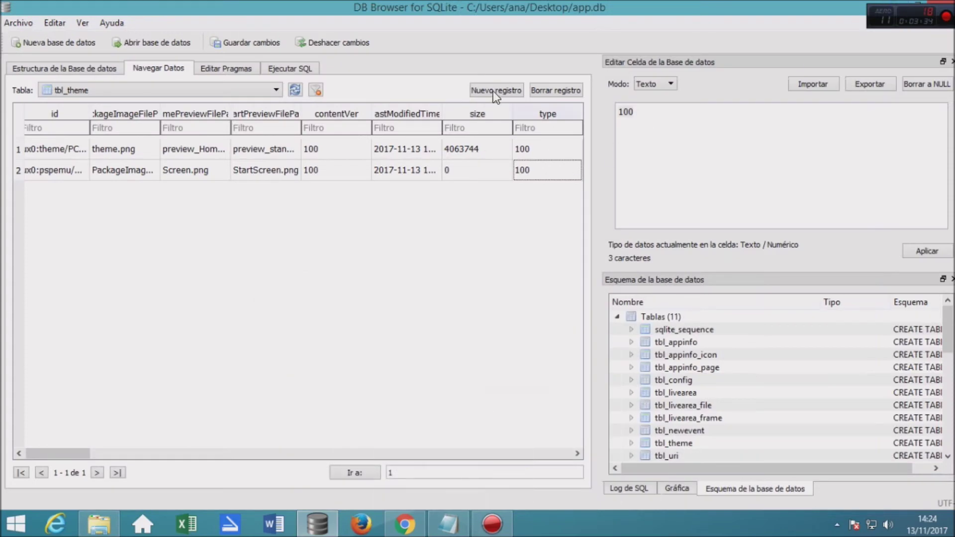
{"action": "left_click", "coordinate": [265, 36]}
{"action": "left_click", "coordinate": [948, 6]}
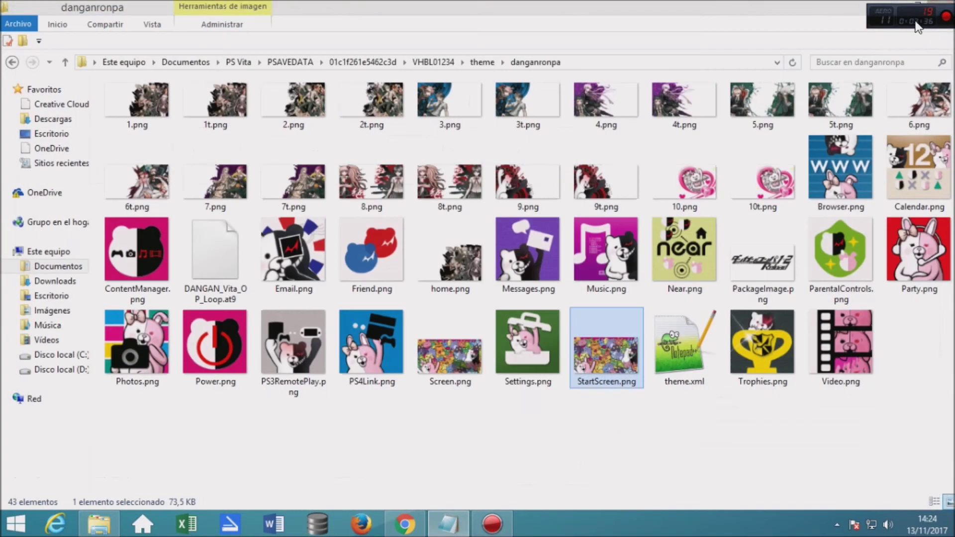
Go up from the danganronpa folder to the PS Vita folder in File Explorer.
{"action": "left_click", "coordinate": [65, 62]}
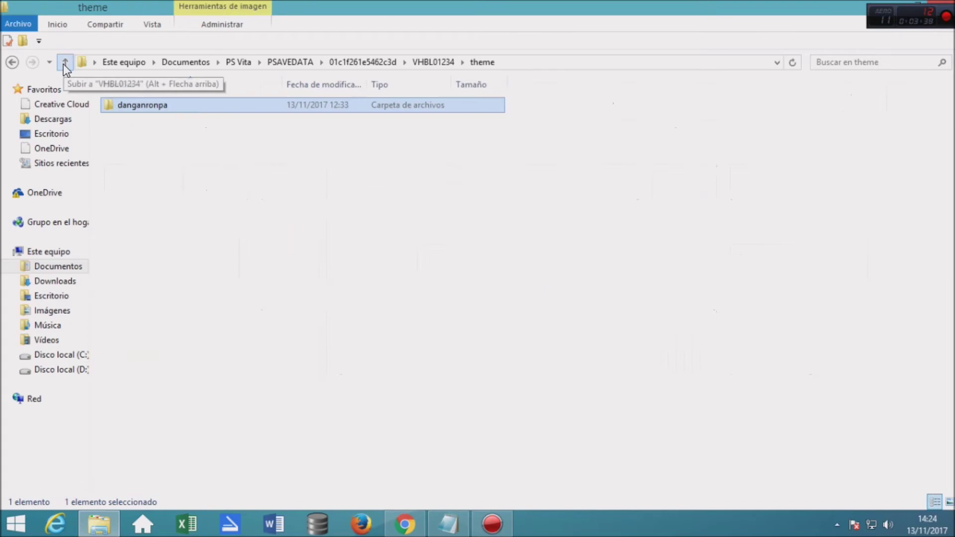
{"action": "left_click", "coordinate": [65, 62]}
{"action": "left_click", "coordinate": [65, 62]}
{"action": "left_click", "coordinate": [65, 62]}
{"action": "left_click", "coordinate": [65, 62]}
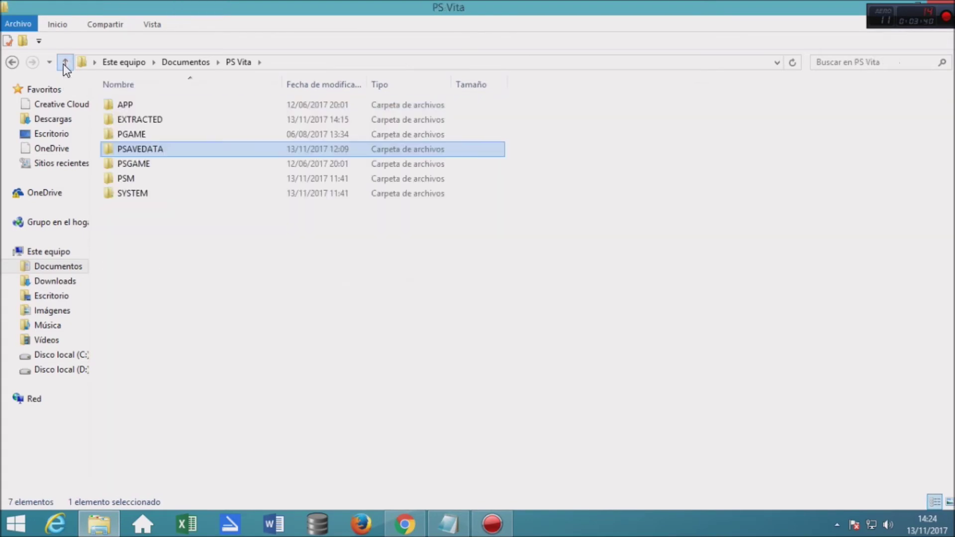
Copy the edited app.db from the desktop and return to the PS Vita folder in File Explorer.
{"action": "left_click", "coordinate": [897, 6]}
{"action": "left_click", "coordinate": [586, 197]}
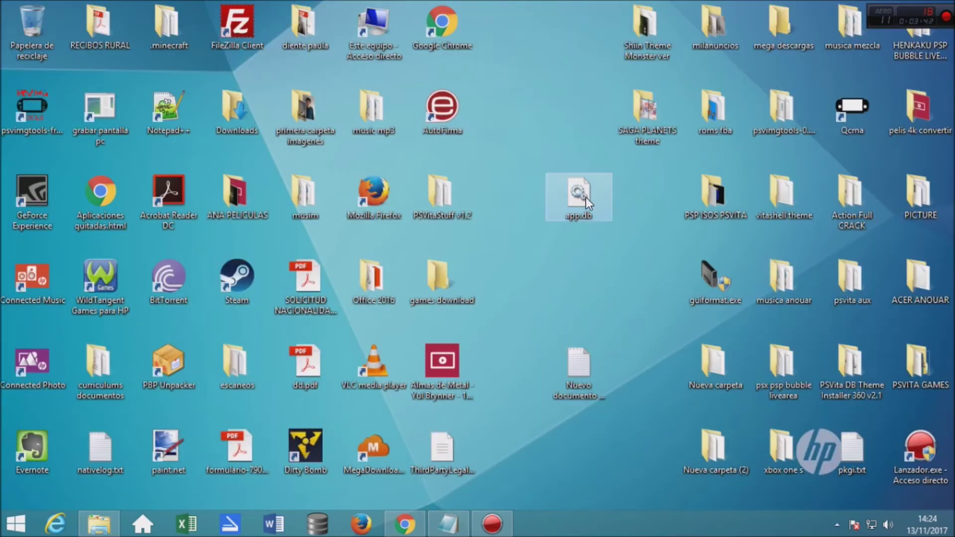
{"action": "right_click", "coordinate": [575, 198]}
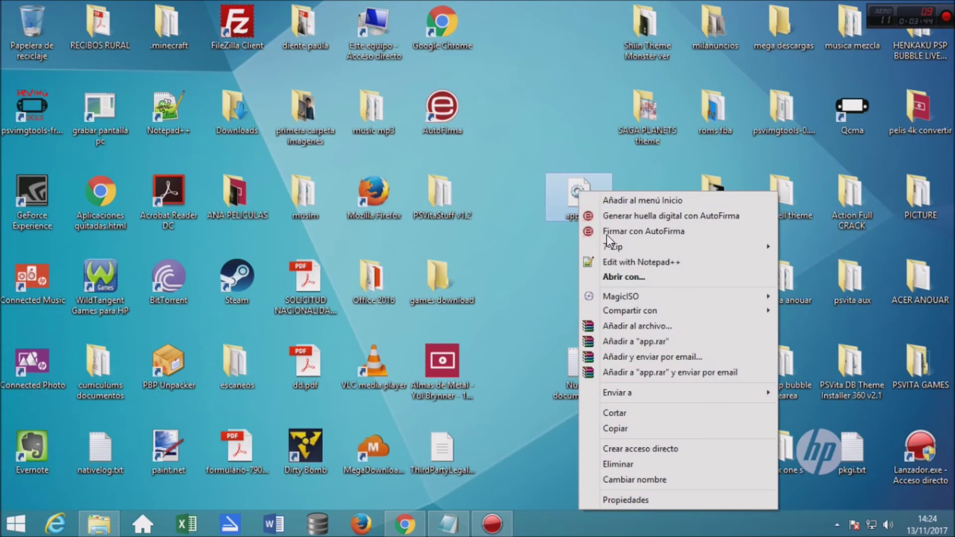
{"action": "left_click", "coordinate": [637, 425]}
{"action": "left_click", "coordinate": [98, 523]}
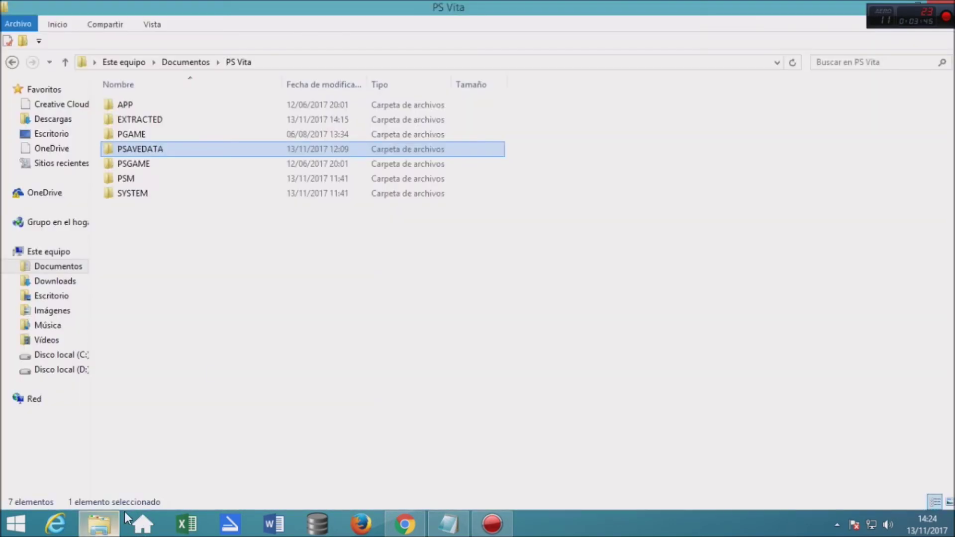
{"action": "double_click", "coordinate": [156, 120]}
{"action": "double_click", "coordinate": [143, 164]}
{"action": "double_click", "coordinate": [157, 106]}
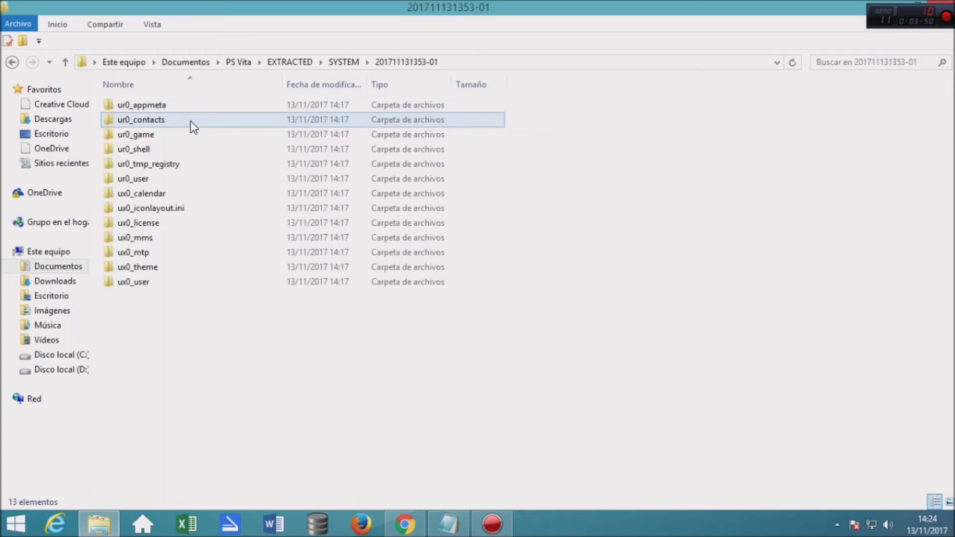
{"action": "double_click", "coordinate": [154, 153]}
{"action": "double_click", "coordinate": [156, 107]}
{"action": "right_click", "coordinate": [164, 197]}
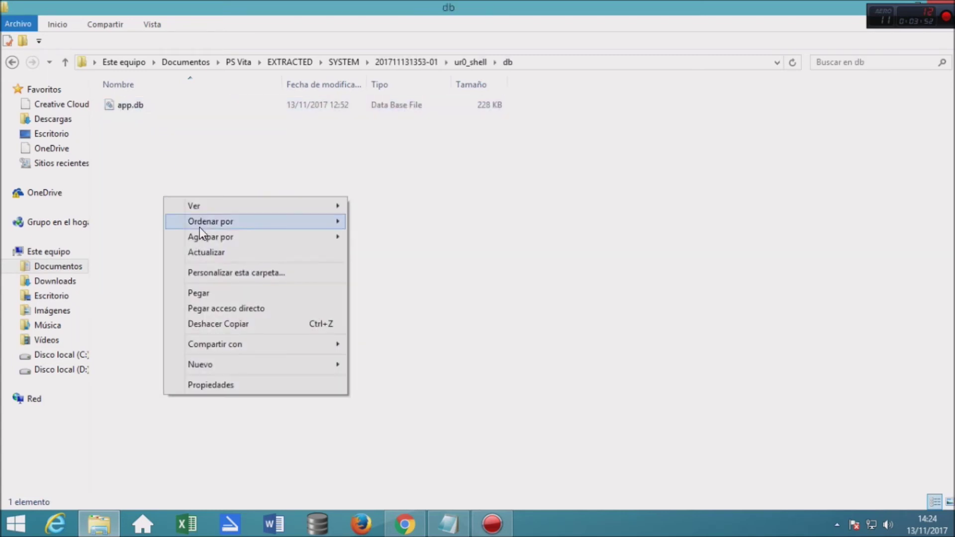
{"action": "left_click", "coordinate": [219, 295]}
{"action": "left_click", "coordinate": [393, 155]}
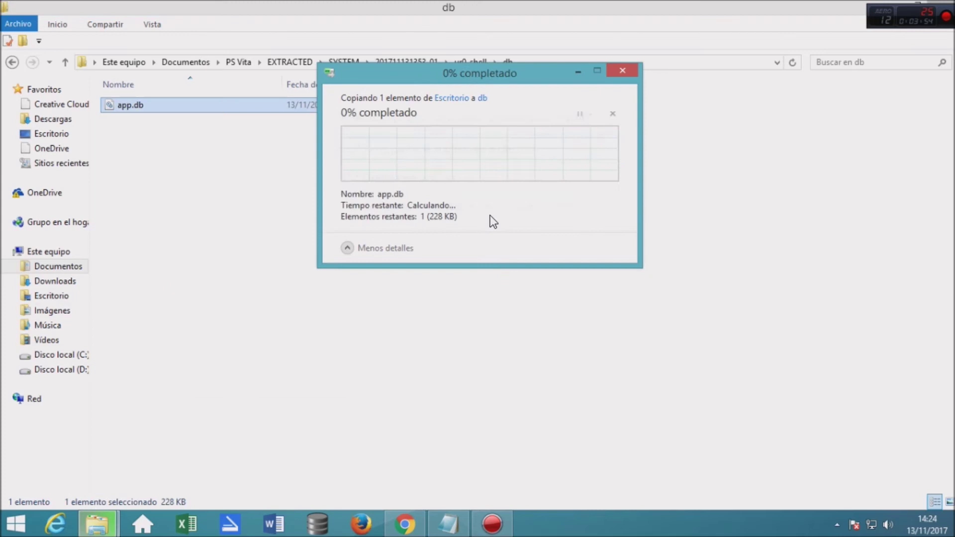
Go back up from the db folder to the PS Vita folder.
{"action": "left_click", "coordinate": [65, 61]}
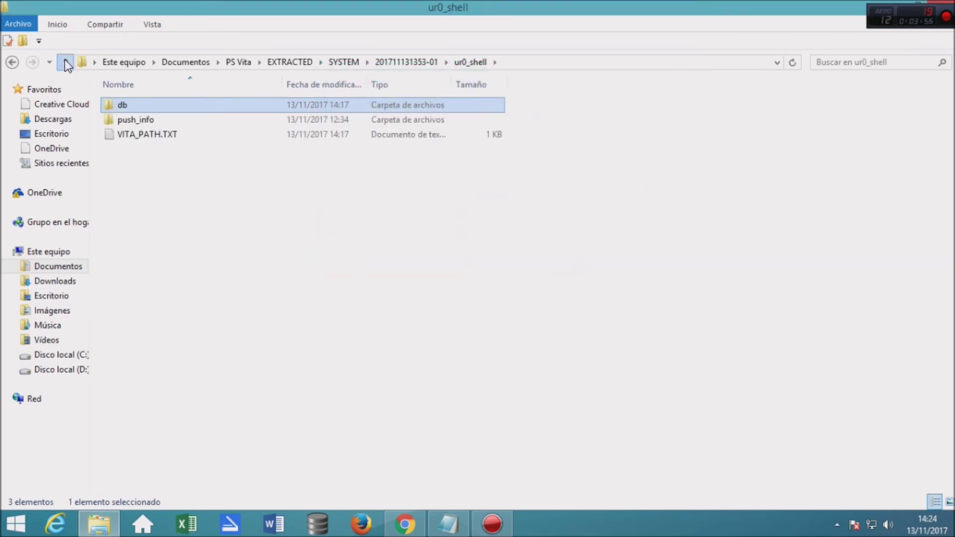
{"action": "left_click", "coordinate": [65, 61]}
{"action": "left_click", "coordinate": [65, 61]}
{"action": "left_click", "coordinate": [65, 60]}
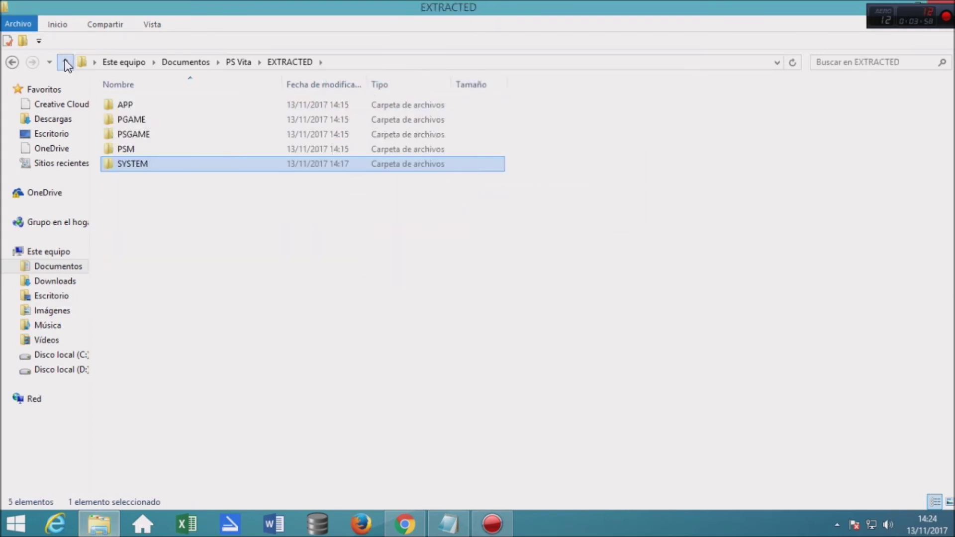
{"action": "left_click", "coordinate": [65, 61]}
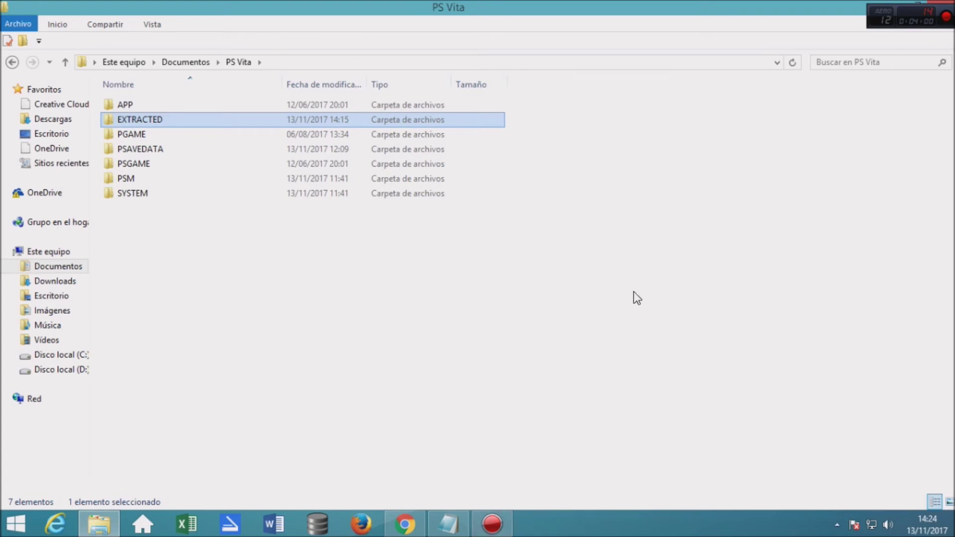
Switch to the Notepad note and add a new line "UNE FOIS ENCORE ON VA UTILISER LE PSVIMGTOOL POUR RASSEMBLER TT".
{"action": "left_click", "coordinate": [447, 523]}
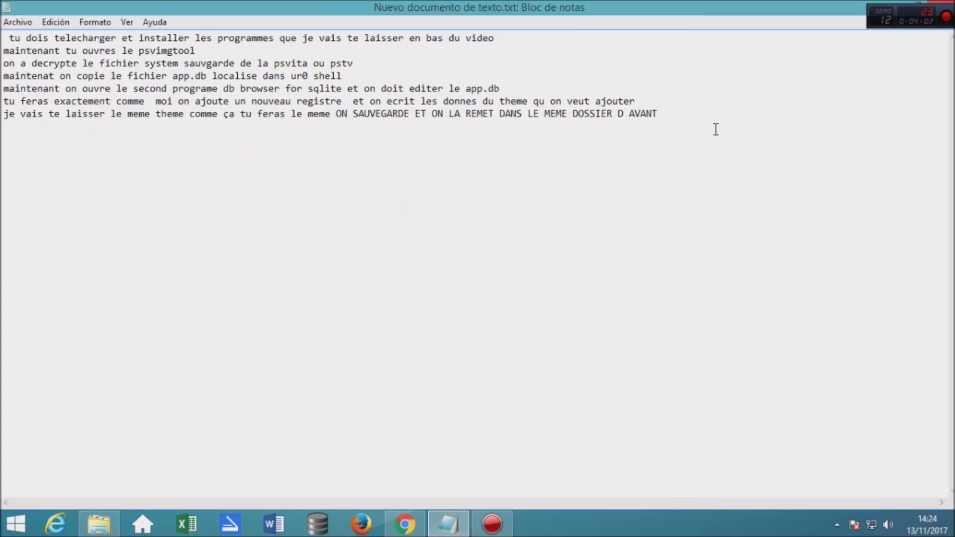
{"action": "key", "text": "Return"}
{"action": "type", "text": "UNE FOIS ENCORE ON VA UTILISER LE P"}
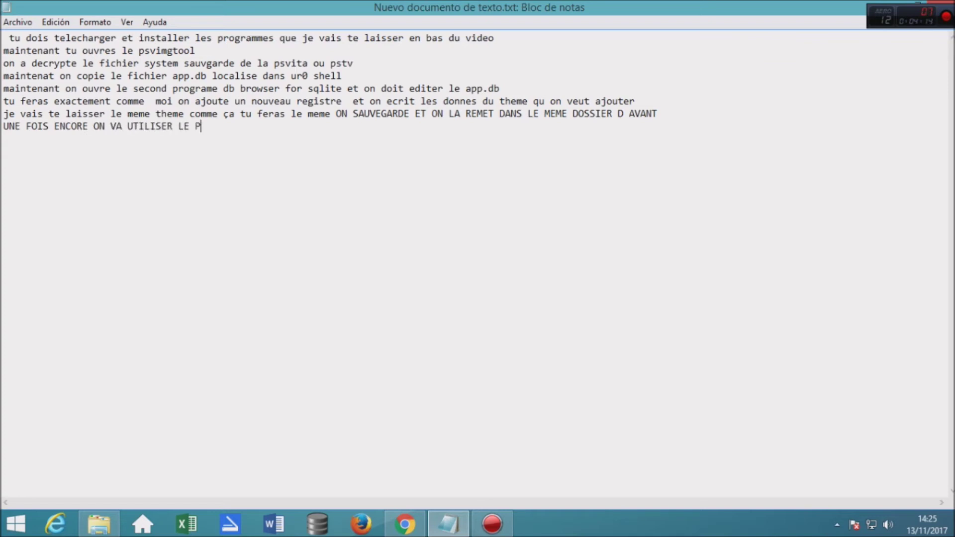
{"action": "type", "text": "SVIMGTOOL POUR RASSEMBLE"}
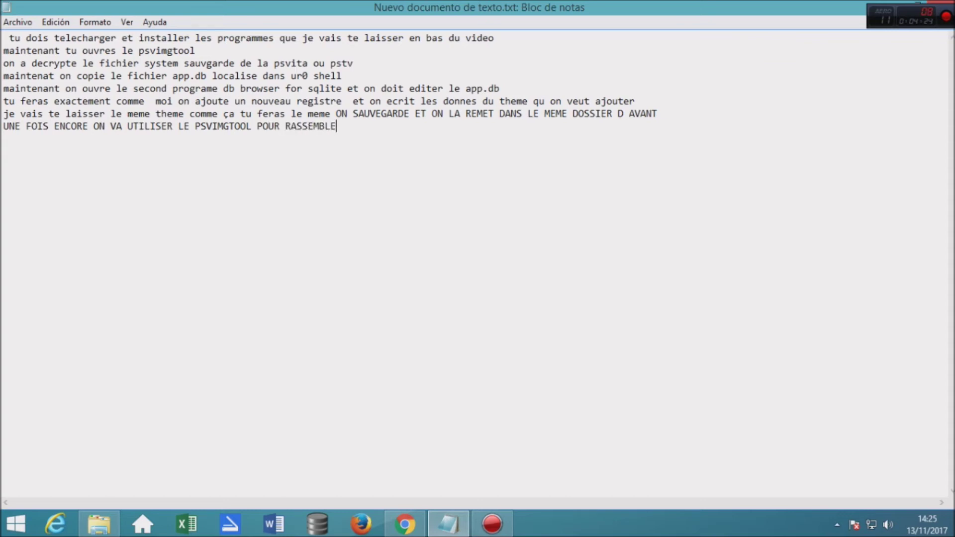
{"action": "type", "text": "R TT"}
Minimize the open windows, start psvimgtools-frontend from the desktop and open Sign & Pack for a system backup in Backup Manager.
{"action": "left_click", "coordinate": [902, 6]}
{"action": "left_click", "coordinate": [903, 6]}
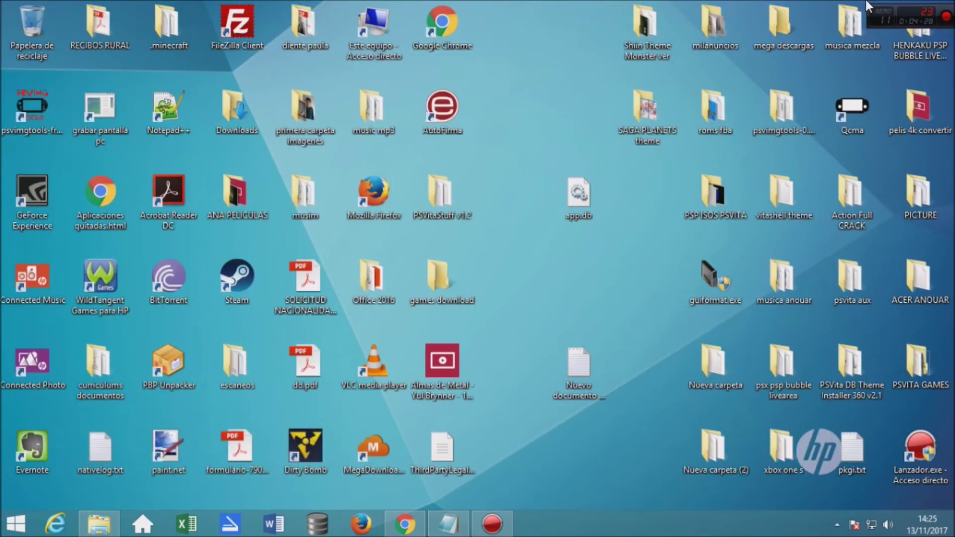
{"action": "double_click", "coordinate": [19, 112]}
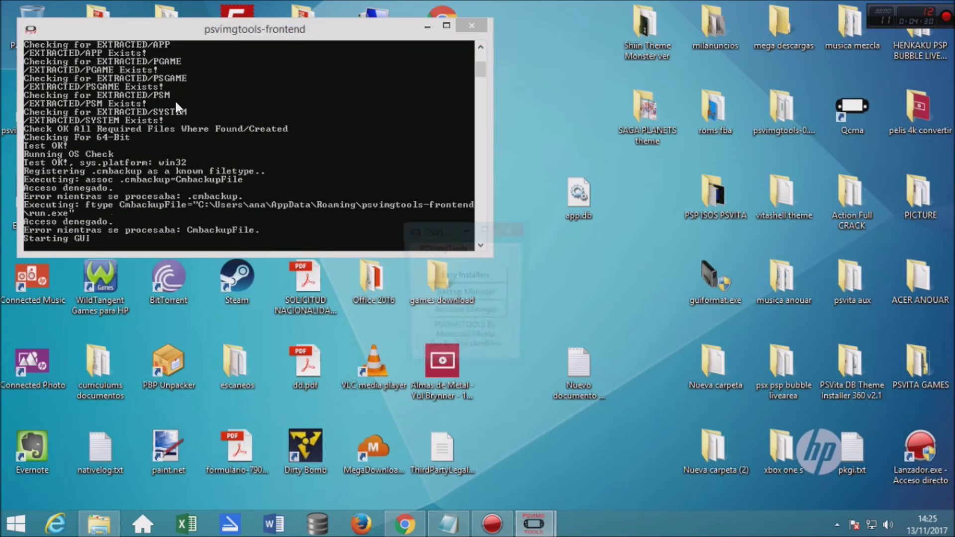
{"action": "left_click", "coordinate": [481, 293]}
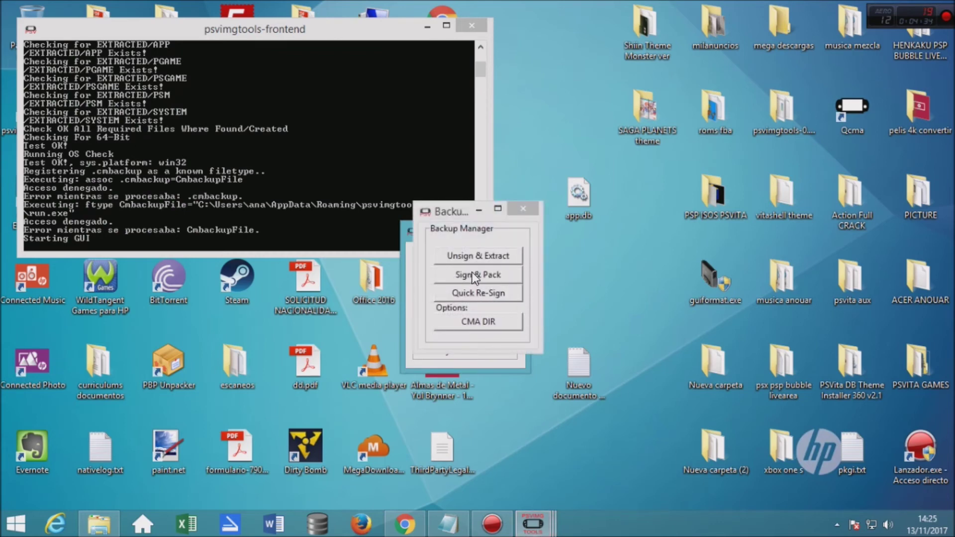
{"action": "left_click", "coordinate": [476, 273]}
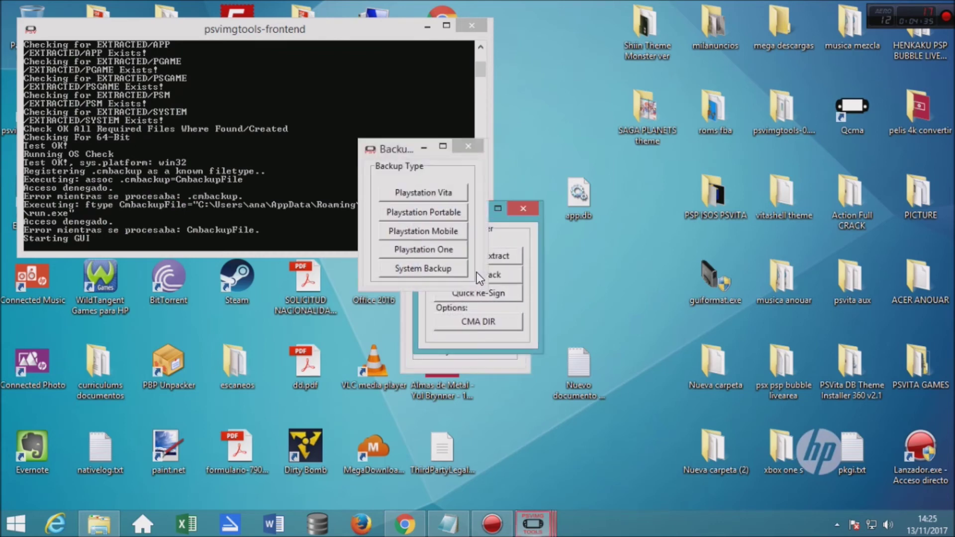
{"action": "left_click", "coordinate": [425, 269]}
{"action": "left_click", "coordinate": [210, 75]}
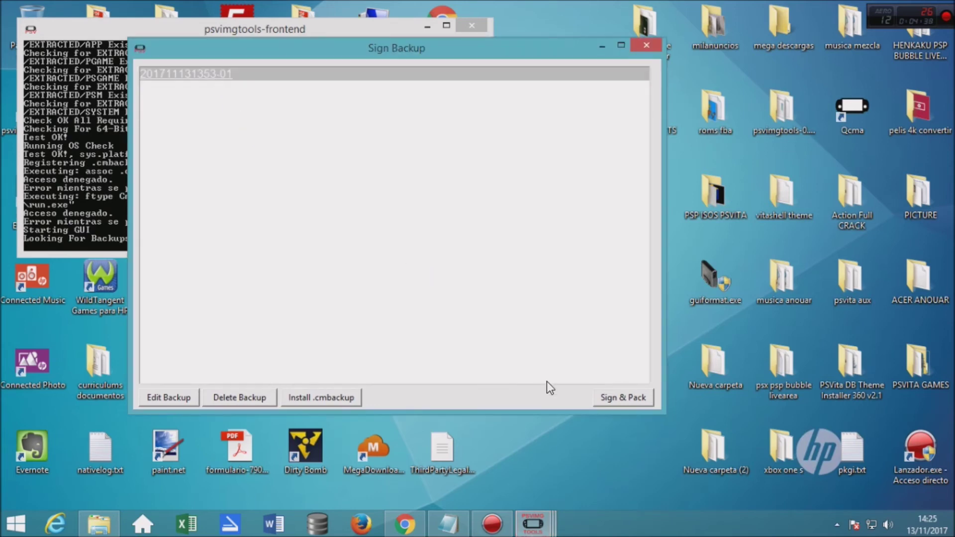
{"action": "left_click", "coordinate": [625, 396]}
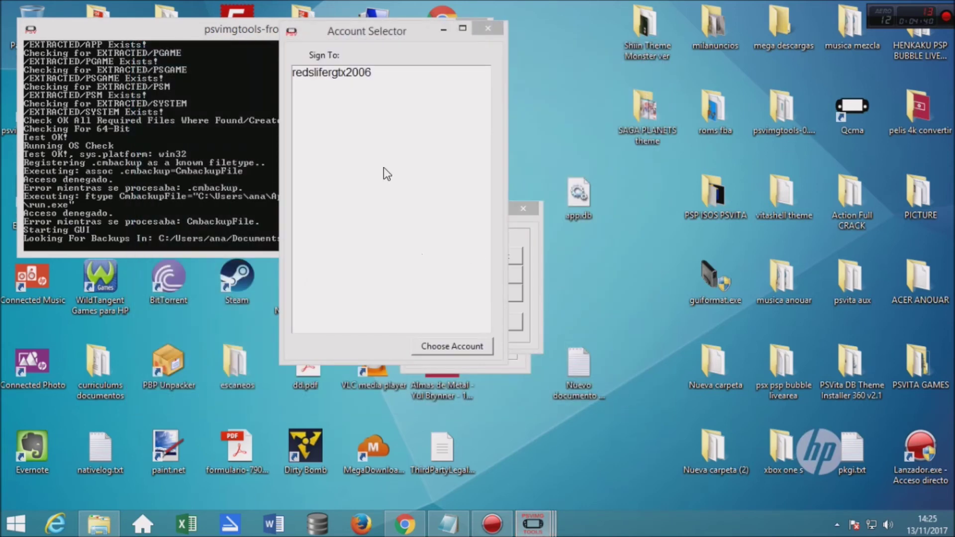
{"action": "left_click", "coordinate": [343, 74]}
{"action": "left_click", "coordinate": [443, 347]}
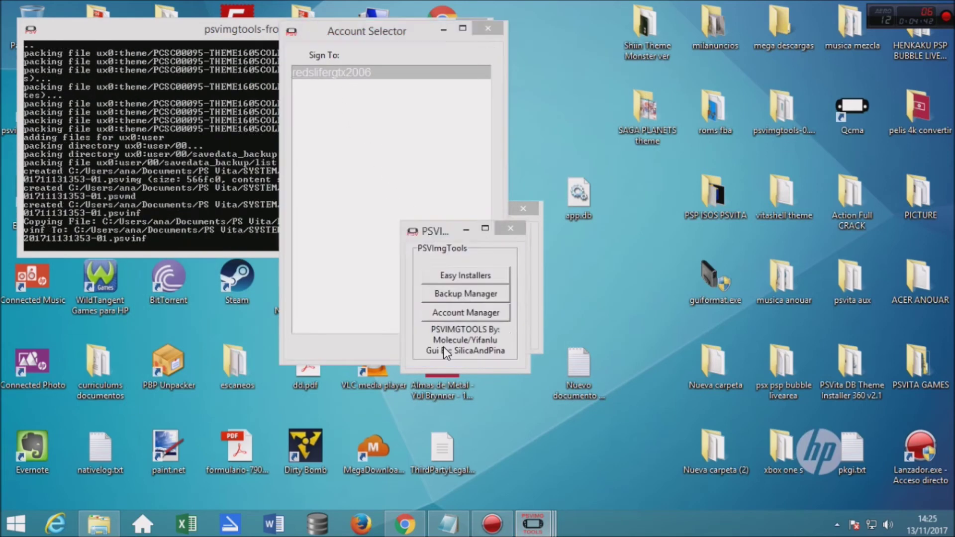
{"action": "left_click", "coordinate": [550, 309]}
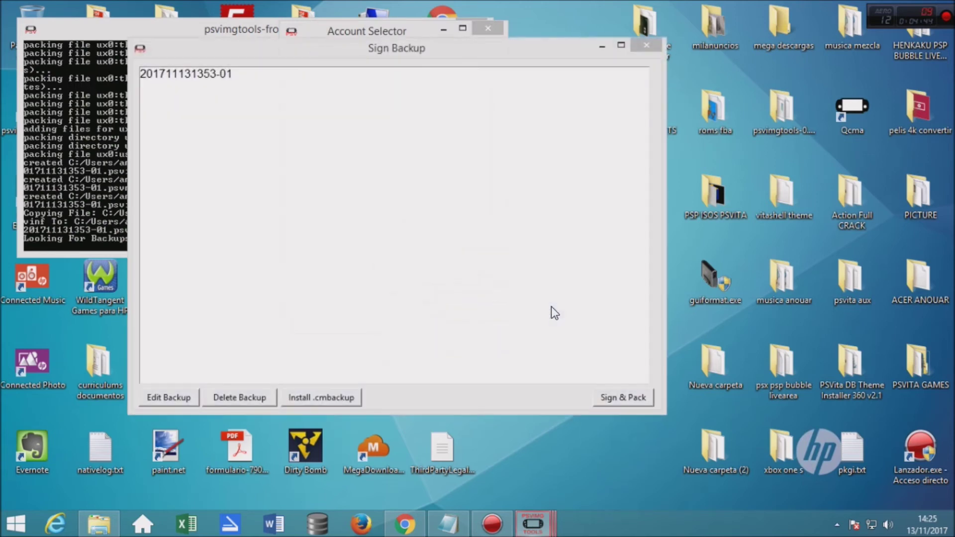
Start Qcma from the desktop and close all the psvimgtools-frontend windows.
{"action": "left_click", "coordinate": [596, 48]}
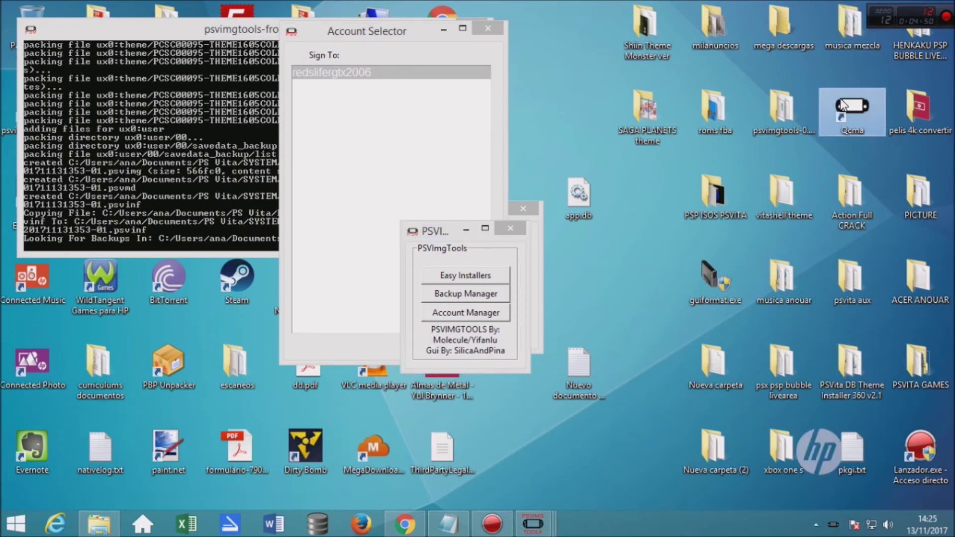
{"action": "left_click", "coordinate": [470, 232]}
{"action": "left_click", "coordinate": [487, 29]}
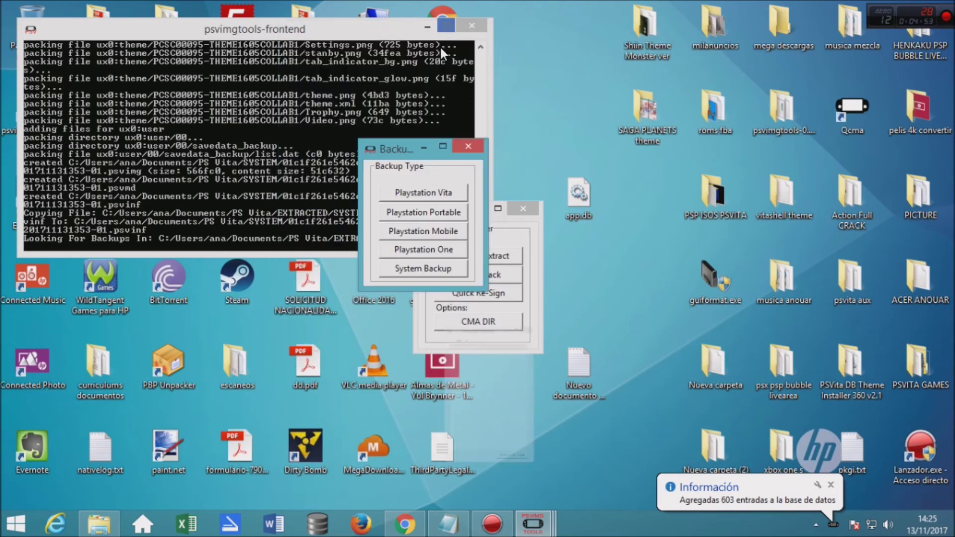
{"action": "left_click", "coordinate": [469, 146]}
{"action": "left_click", "coordinate": [459, 26]}
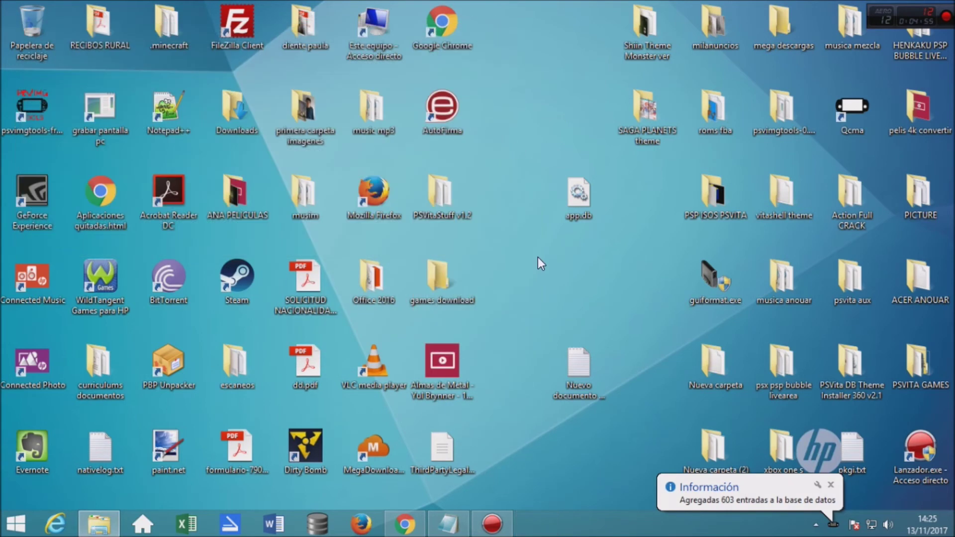
Refresh the Qcma database.
{"action": "left_click", "coordinate": [815, 525]}
{"action": "right_click", "coordinate": [832, 454]}
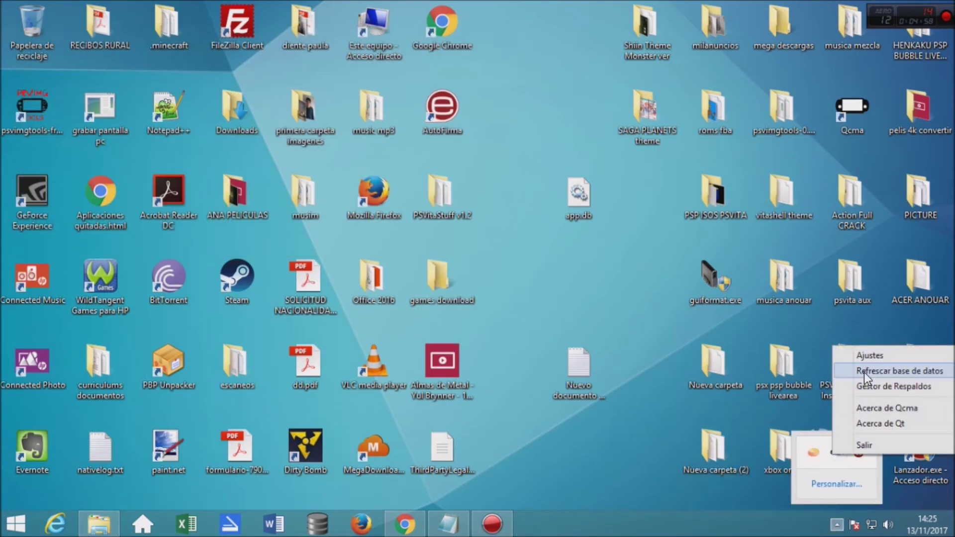
{"action": "left_click", "coordinate": [864, 372]}
Switch to the Notepad note and add "ACTUALISE LA BASE DES DONNES DU QCMA ET ON PASSE A RESTAURER LE SYSTEME DE NOTRE PSVITA PSTV" as a new line.
{"action": "left_click", "coordinate": [448, 524]}
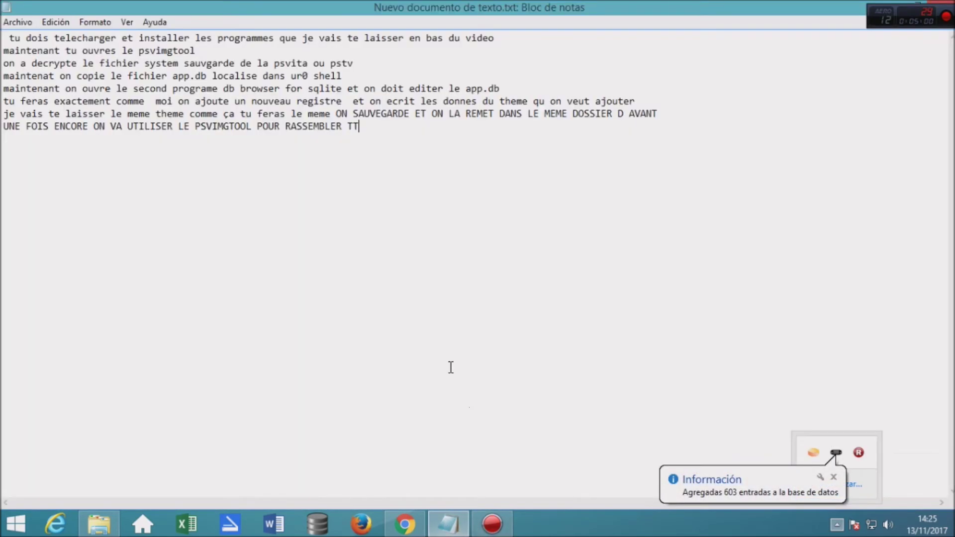
{"action": "key", "text": "Return"}
{"action": "type", "text": "ACTUALI"}
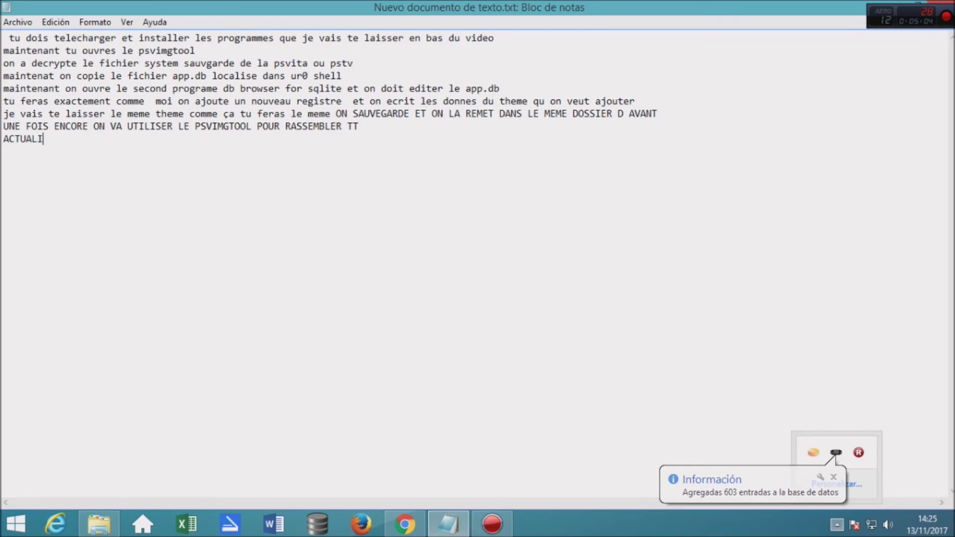
{"action": "type", "text": "SE LA BA"}
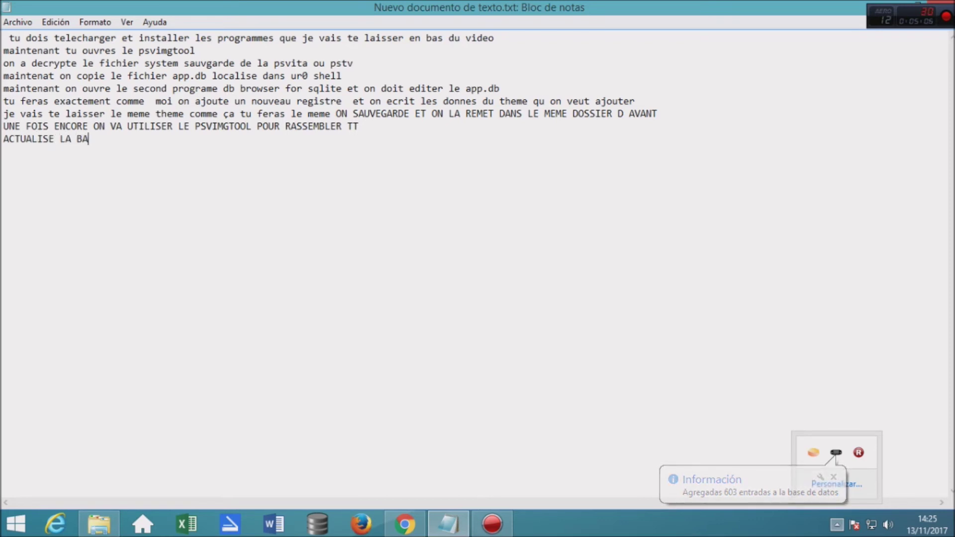
{"action": "type", "text": "SE DES DONN"}
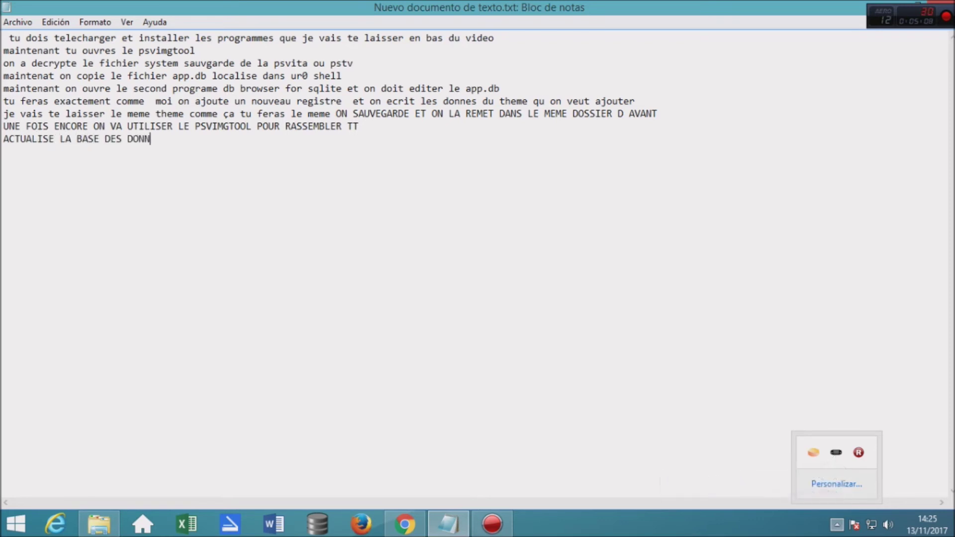
{"action": "type", "text": "ES DU QCMA "}
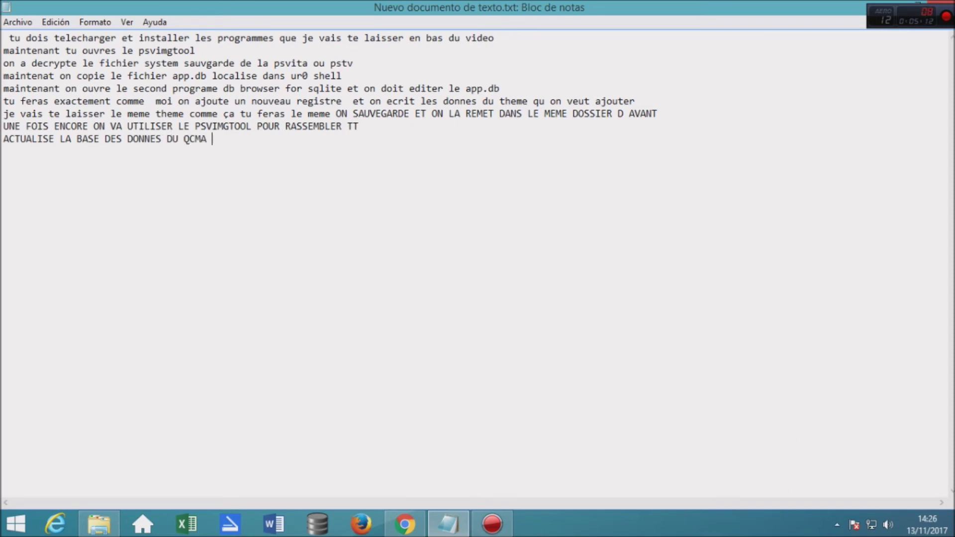
{"action": "type", "text": "ET ON PASSE A RESTA"}
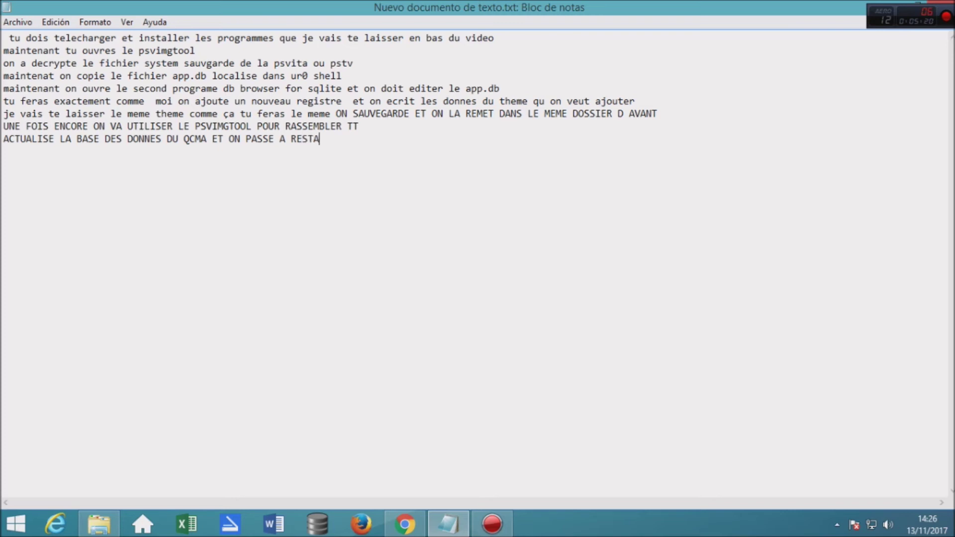
{"action": "type", "text": "URE"}
{"action": "type", "text": "R LE SYSTEME DE"}
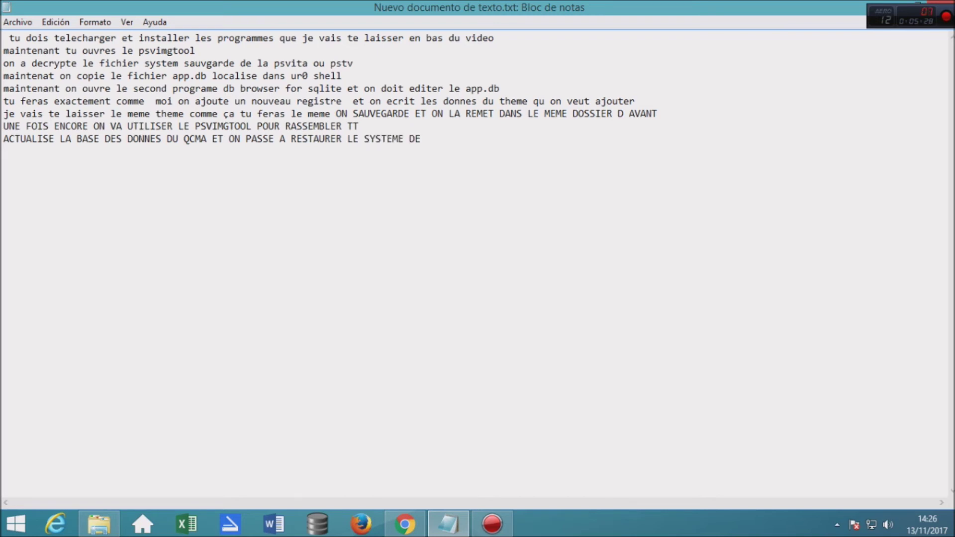
{"action": "type", "text": " NOTRE PSVITA PSTV"}
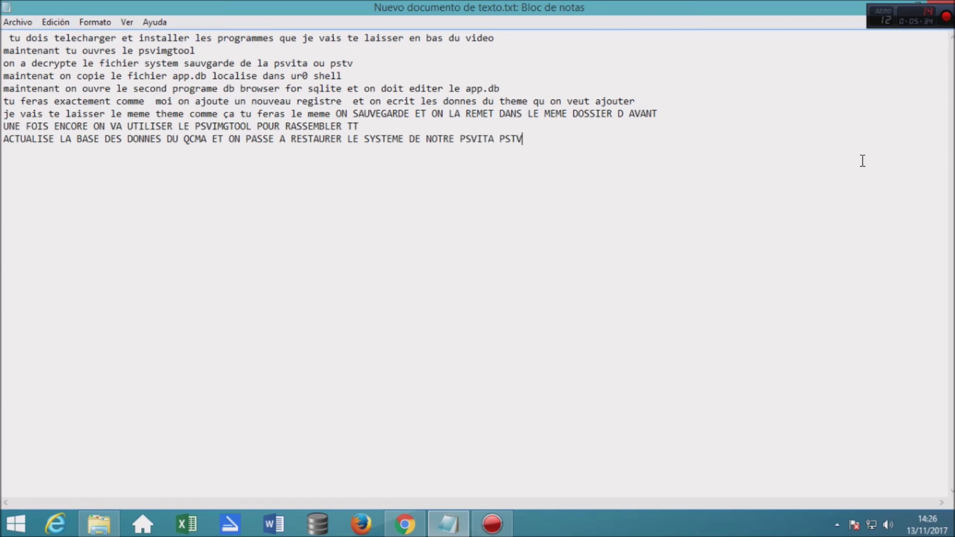
Add a further line "NOTE : LE THEME DOIT ETRE COPIE DANS LE REPERTOIRE PSVITA/PSAVEDATA/" to the note.
{"action": "key", "text": "Return"}
{"action": "type", "text": "NOTE : LE THEME DOIT ETRE "}
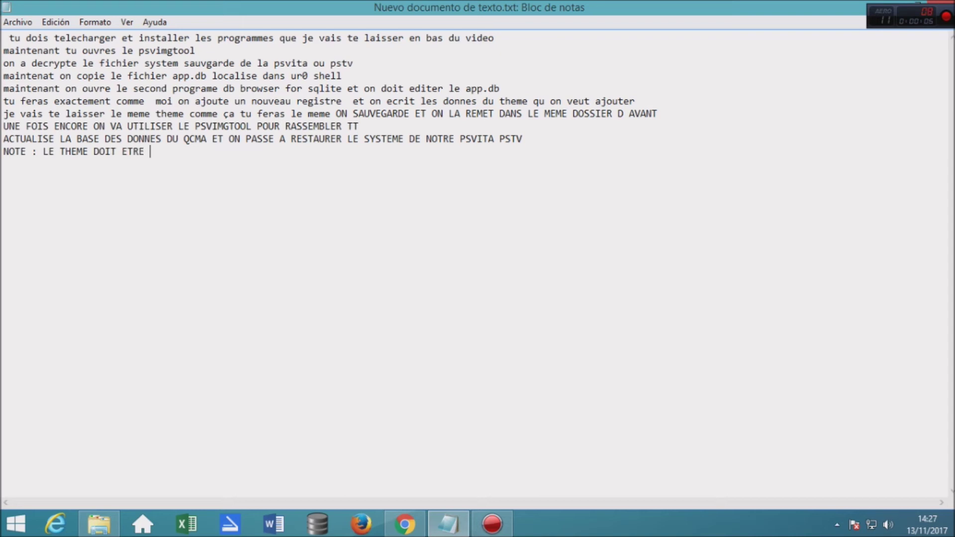
{"action": "type", "text": "COPIE DANS LE REPERO"}
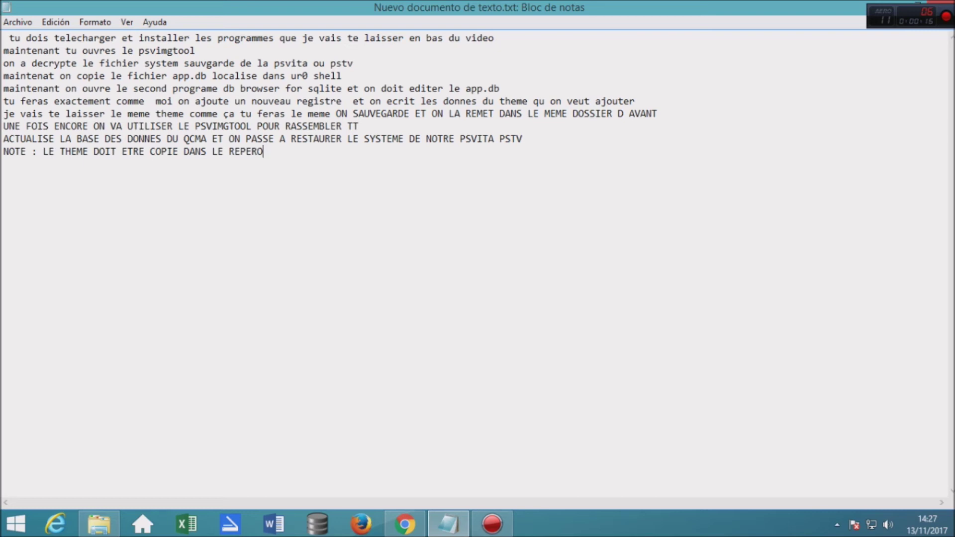
{"action": "key", "text": "BackSpace"}
{"action": "type", "text": "TOIRE PSVITA"}
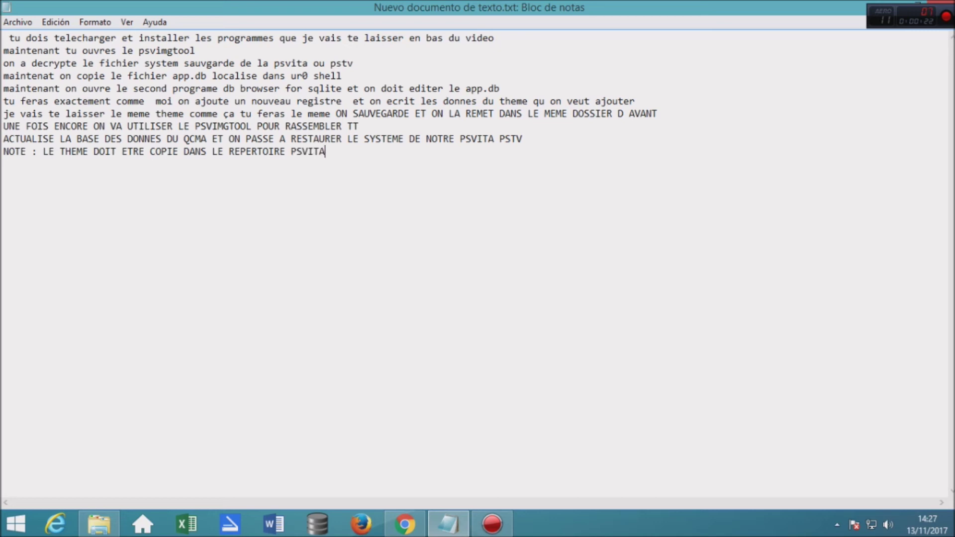
{"action": "type", "text": "/PSAVEDATA/"}
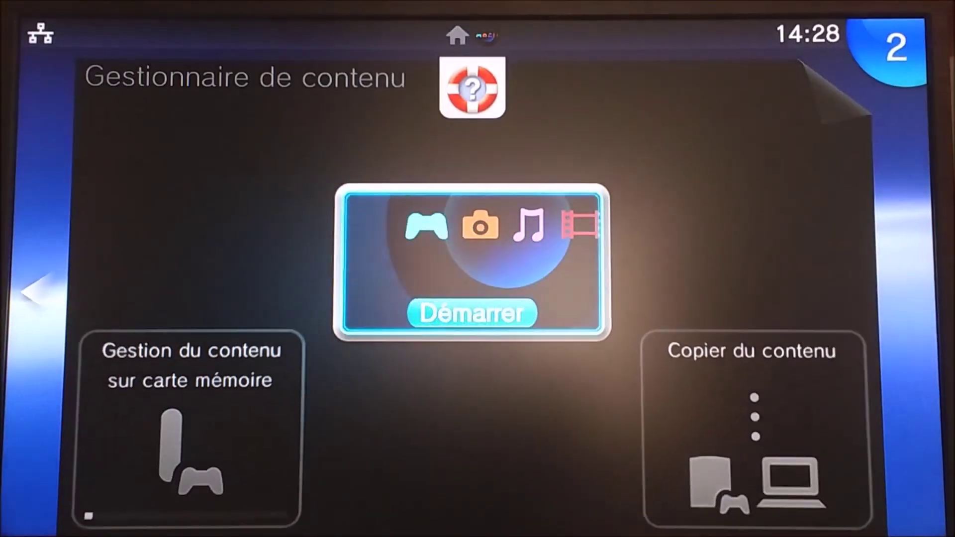
Switch to the PS TV's Gestionnaire de contenu, open content copying with the PC and move down through the transfer options.
{"action": "left_click", "coordinate": [750, 426]}
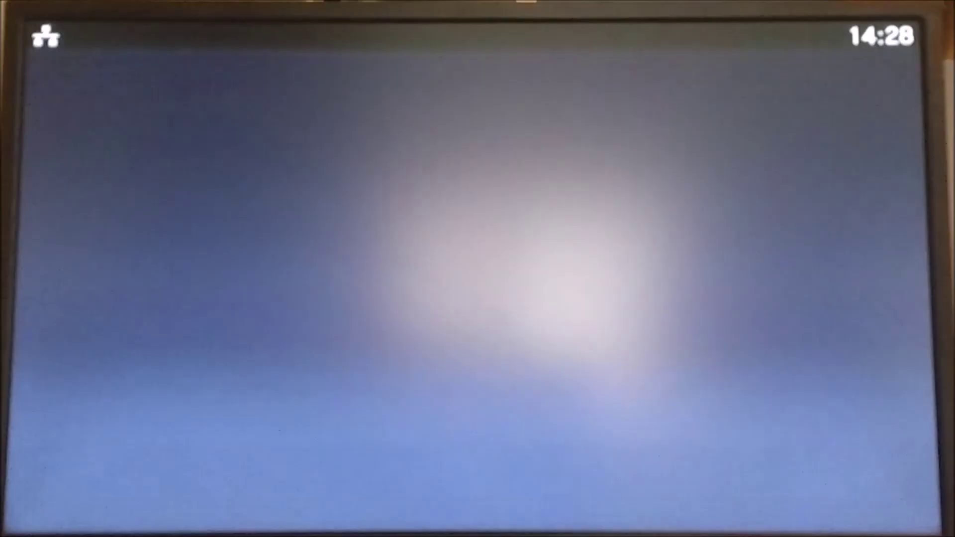
{"action": "key", "text": "Down"}
{"action": "key", "text": "Down"}
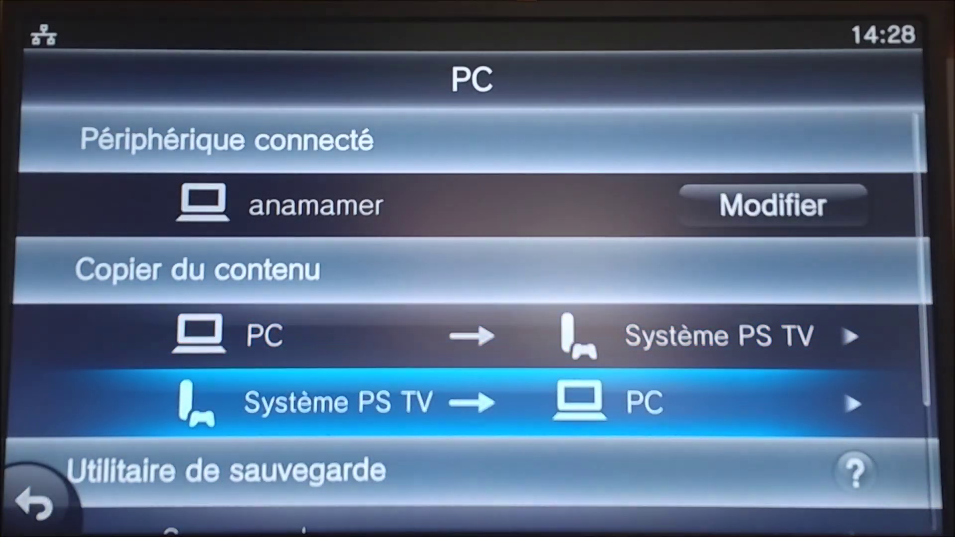